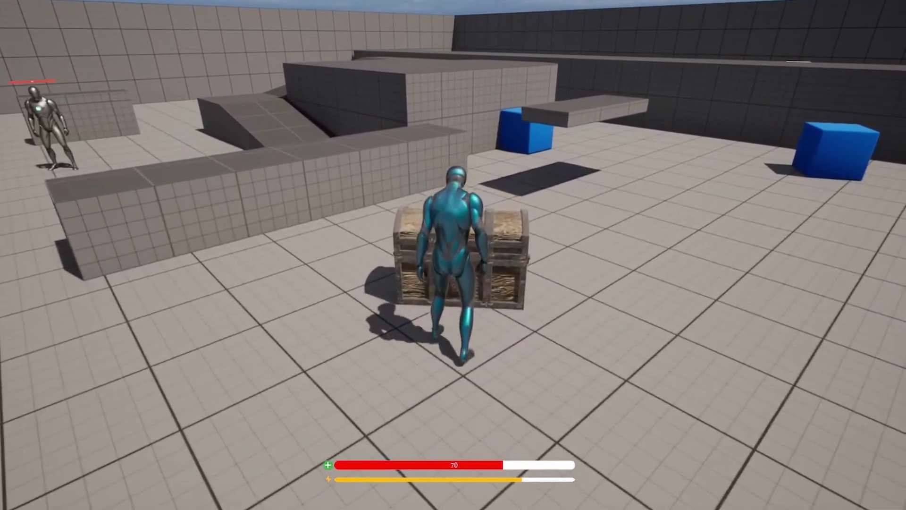
pyautogui.press('e')
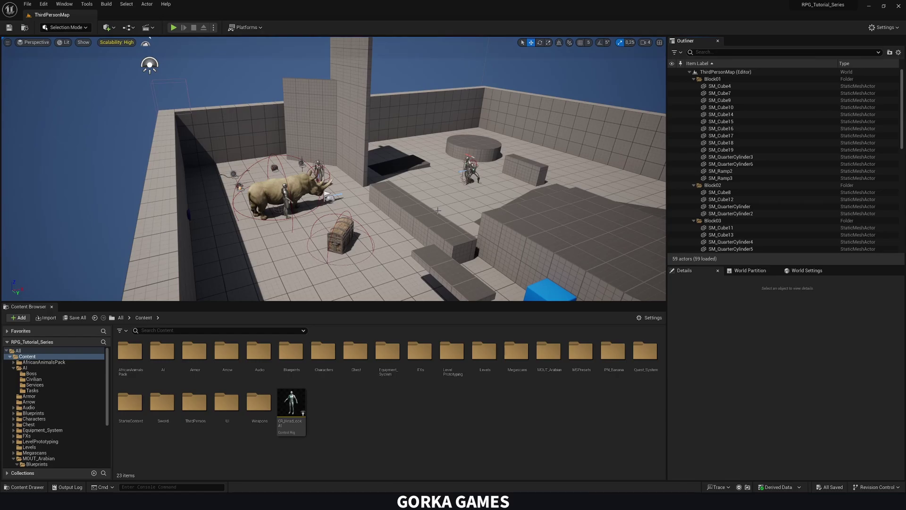
# Open the WB_HUD widget blueprint from the project's UI folder
pyautogui.doubleClick(226, 429)
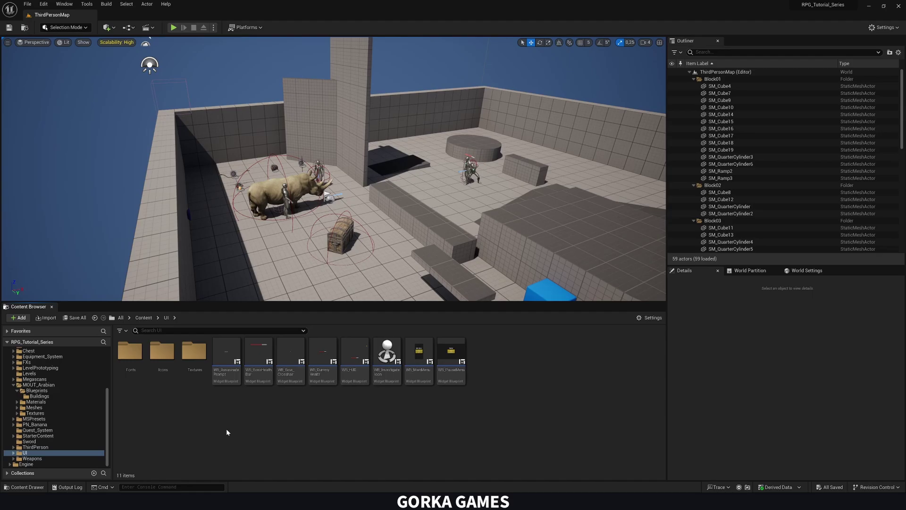
pyautogui.click(354, 377)
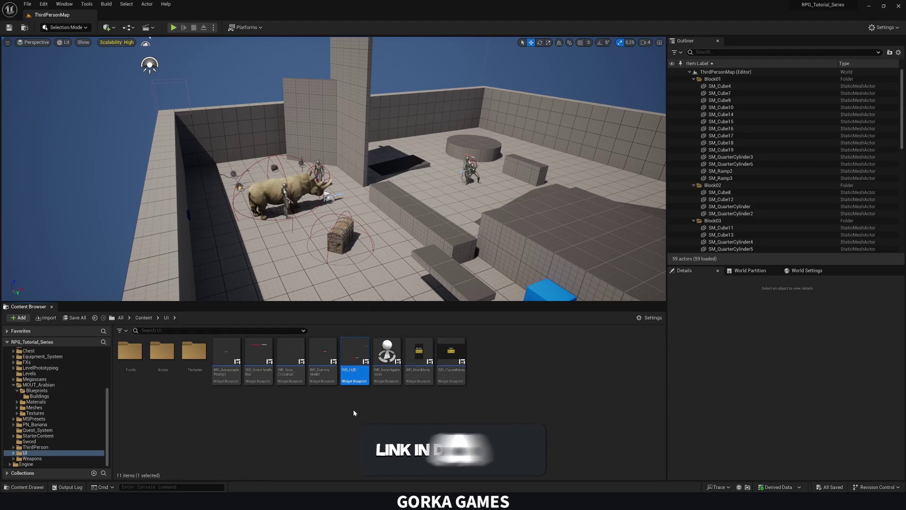
pyautogui.doubleClick(354, 353)
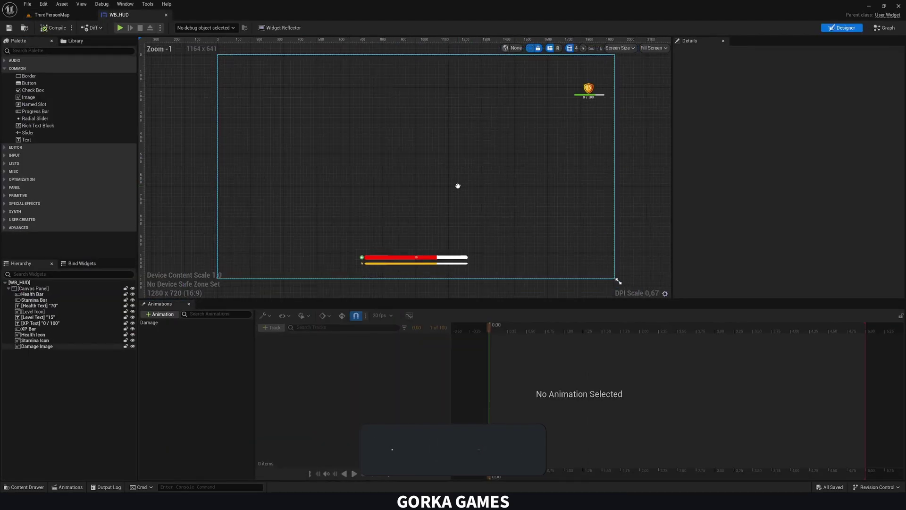
pyautogui.moveTo(457, 185); pyautogui.dragTo(457, 187, button='right')
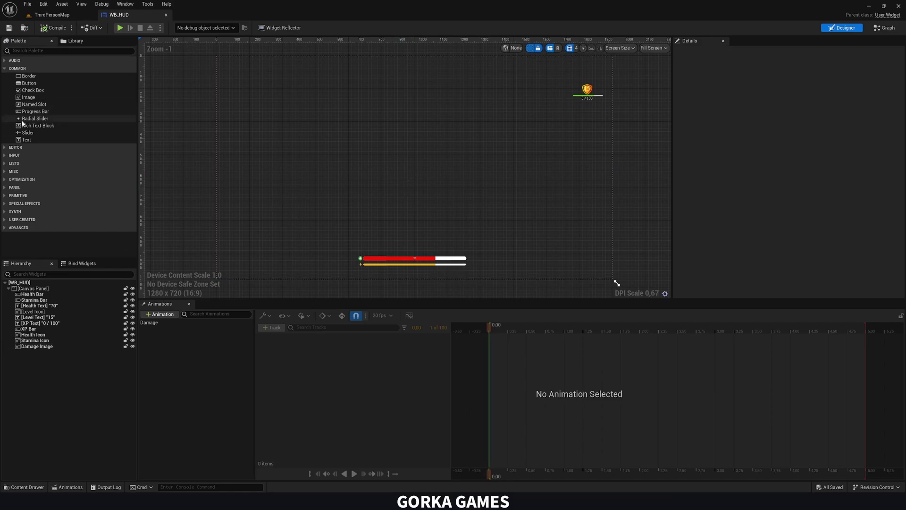
# Add a text block to the HUD canvas and anchor it to the top center
pyautogui.moveTo(26, 139); pyautogui.dragTo(389, 92)
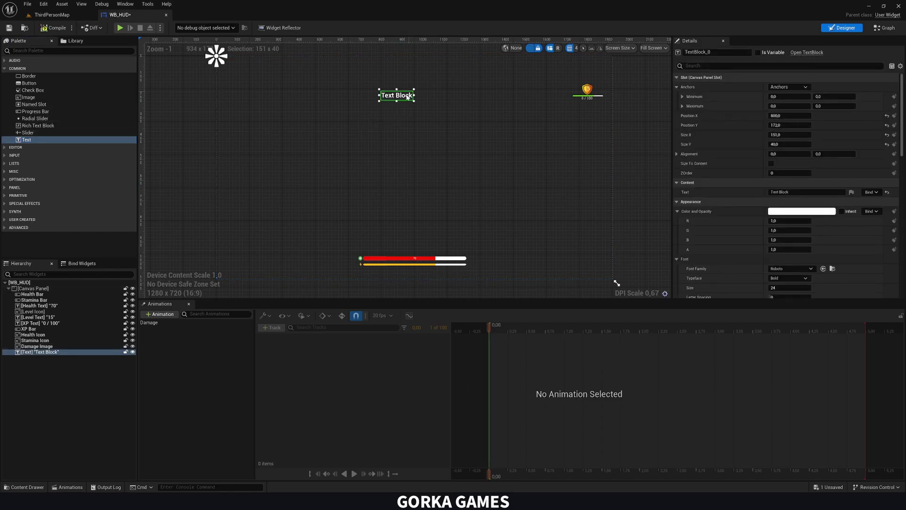
pyautogui.click(792, 88)
pyautogui.click(804, 100)
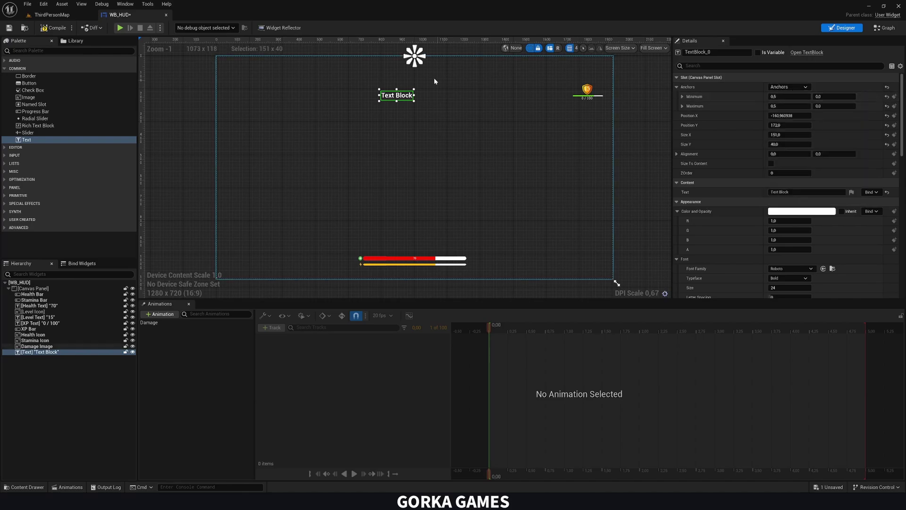
# Set the new text block's position to X 0 and Y 0
pyautogui.click(777, 119)
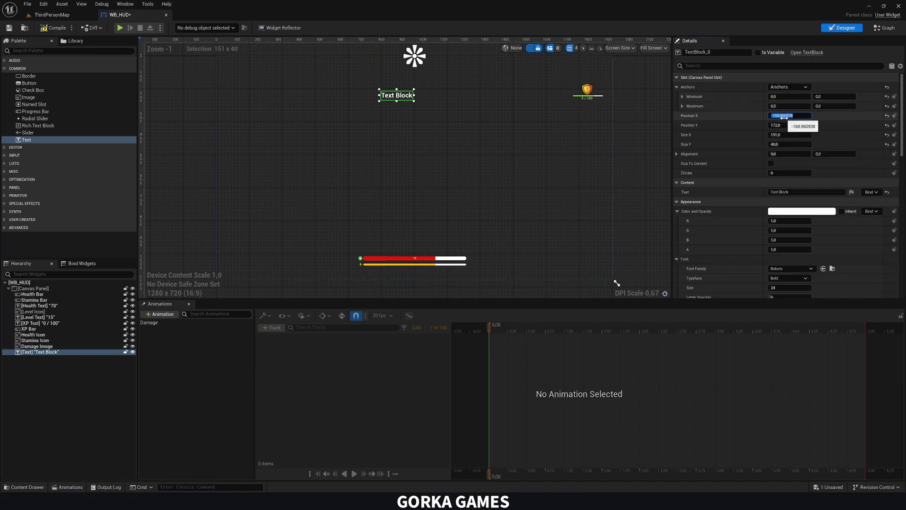
pyautogui.write('0')
pyautogui.press('Return')
pyautogui.write('0')
pyautogui.press('Return')
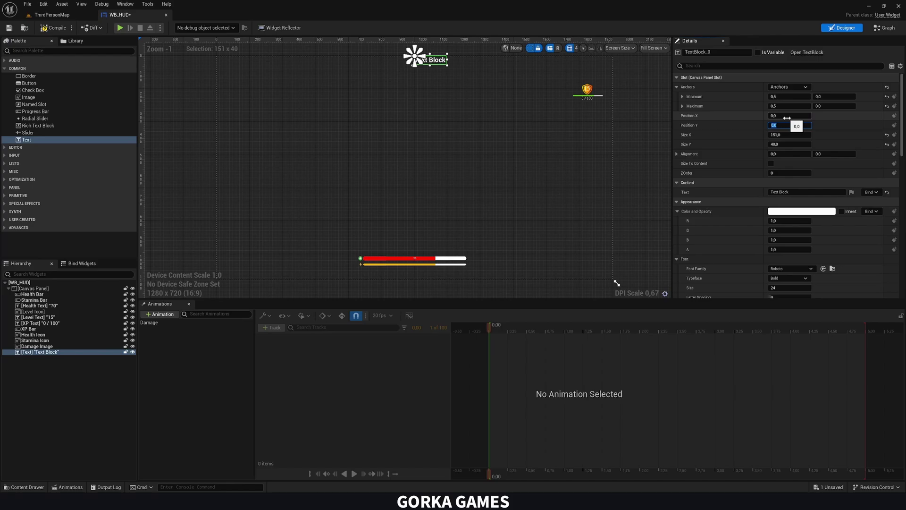
# Set the text block's alignment to 0.5 in both X and Y
pyautogui.click(783, 153)
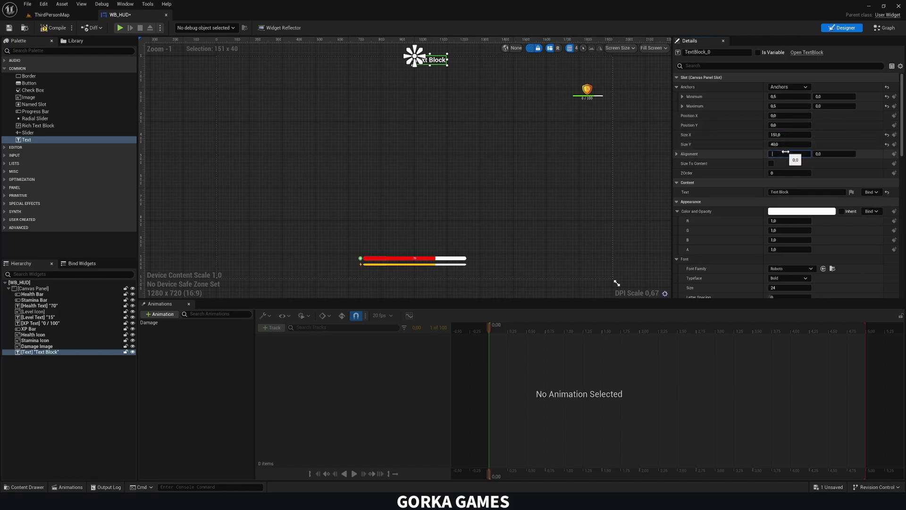
pyautogui.write('0,5')
pyautogui.press('Return')
pyautogui.press('Return')
pyautogui.scroll(3, 421, 70)
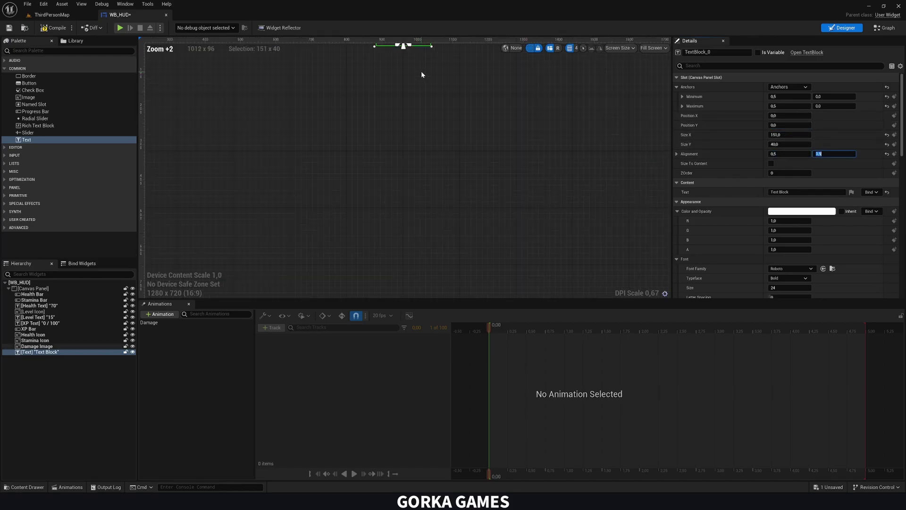
pyautogui.moveTo(421, 71); pyautogui.dragTo(411, 153, button='right')
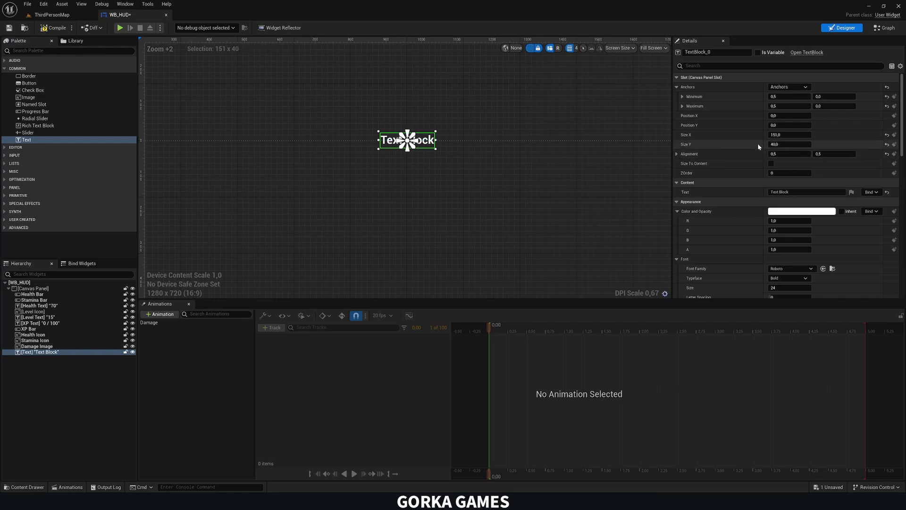
# Enlarge the text block to about 365 by 111 and center-justify its text
pyautogui.moveTo(789, 134); pyautogui.dragTo(844, 144)
pyautogui.scroll(-6, 755, 220)
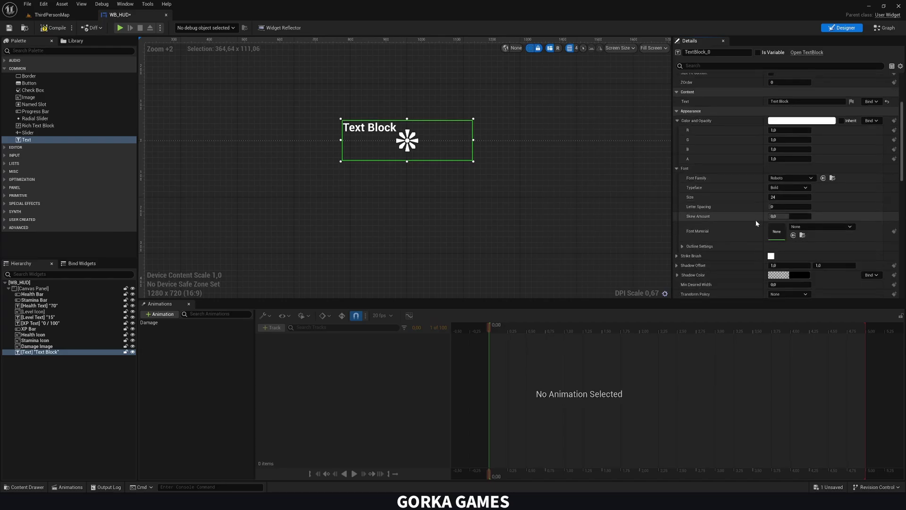
pyautogui.click(790, 250)
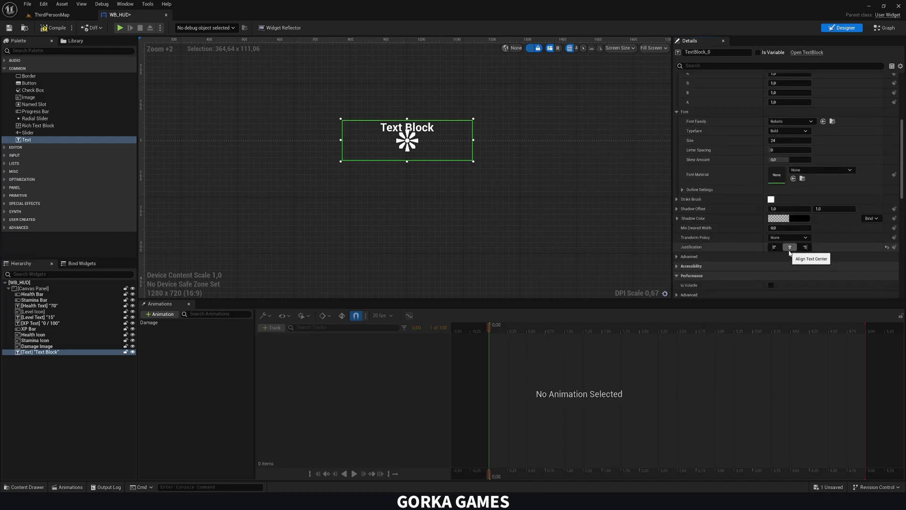
# Increase the text block's font size to 72 and change its text to "LEVEL UP"
pyautogui.scroll(3, 755, 222)
pyautogui.moveTo(783, 209); pyautogui.dragTo(806, 209)
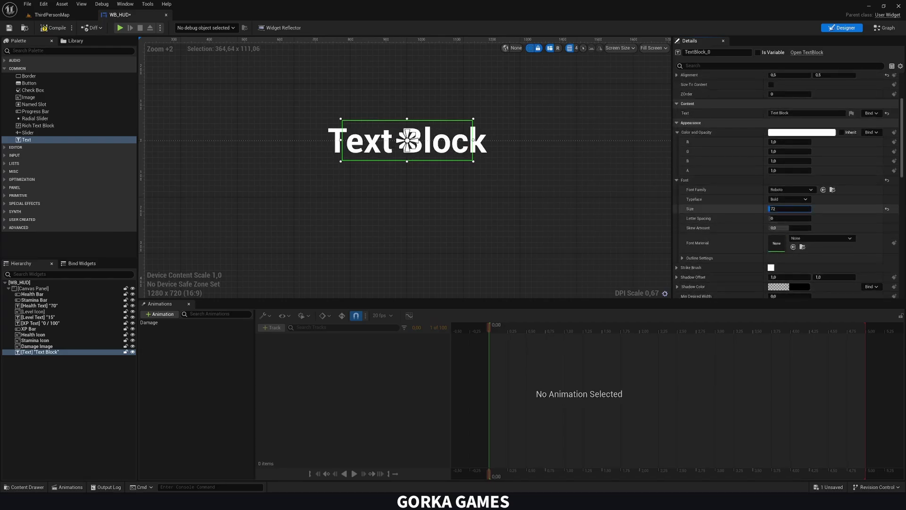
pyautogui.scroll(4, 760, 191)
pyautogui.click(760, 193)
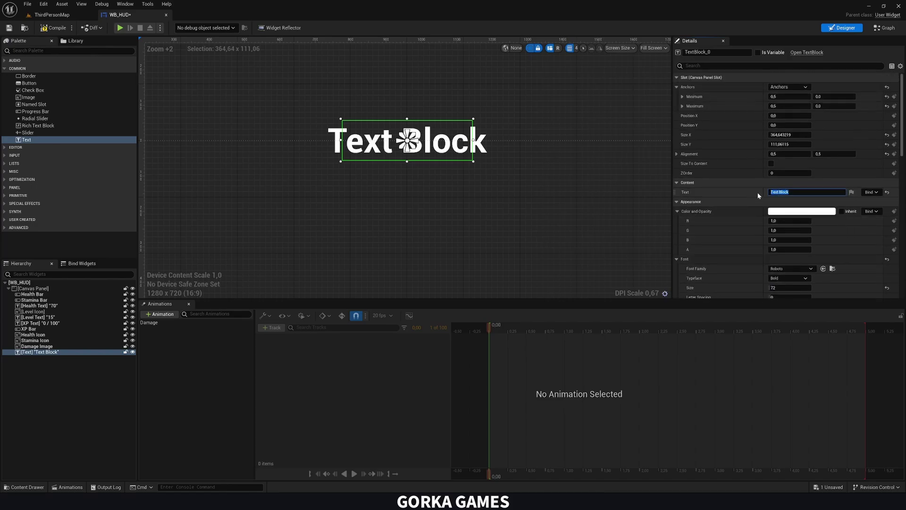
pyautogui.write('LEVELK UP')
pyautogui.press('Return')
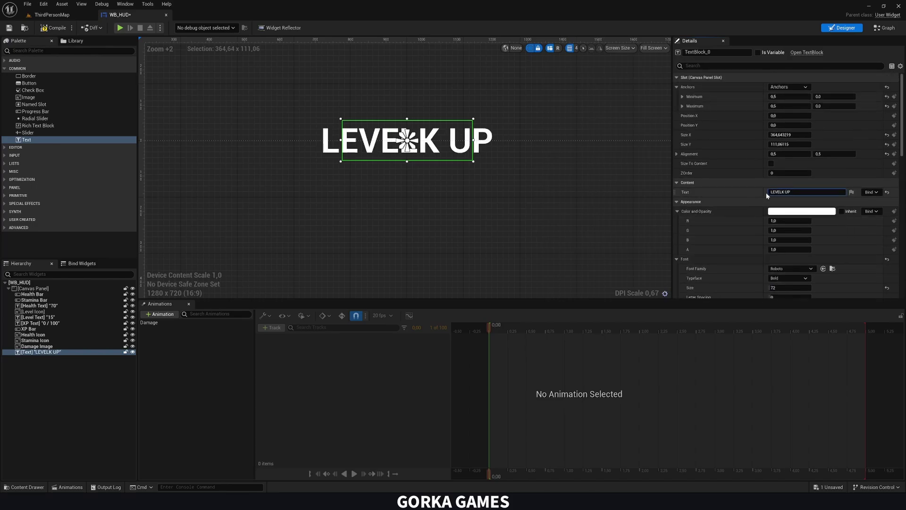
pyautogui.press('BackSpace')
pyautogui.press('Return')
# Widen the LEVEL UP text block to about 428 and set its font size to 50
pyautogui.scroll(-3, 596, 168)
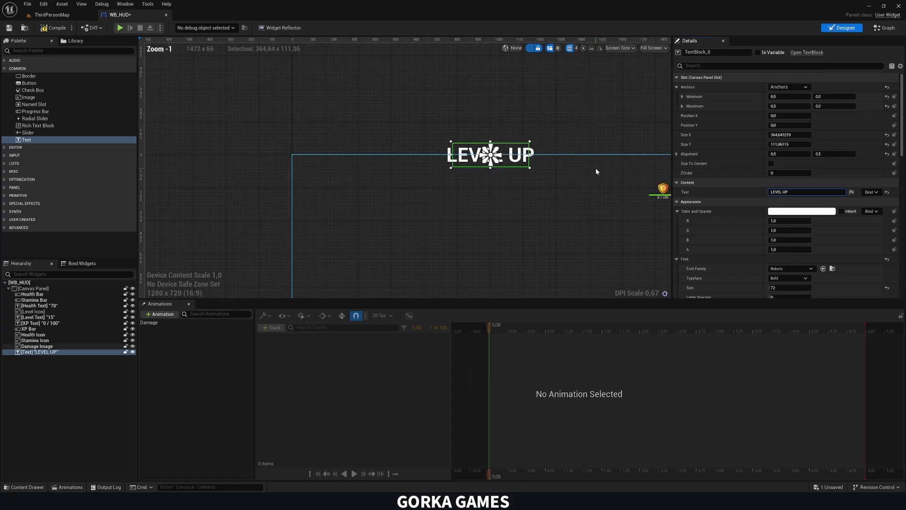
pyautogui.moveTo(777, 135); pyautogui.dragTo(802, 134)
pyautogui.scroll(-2, 618, 210)
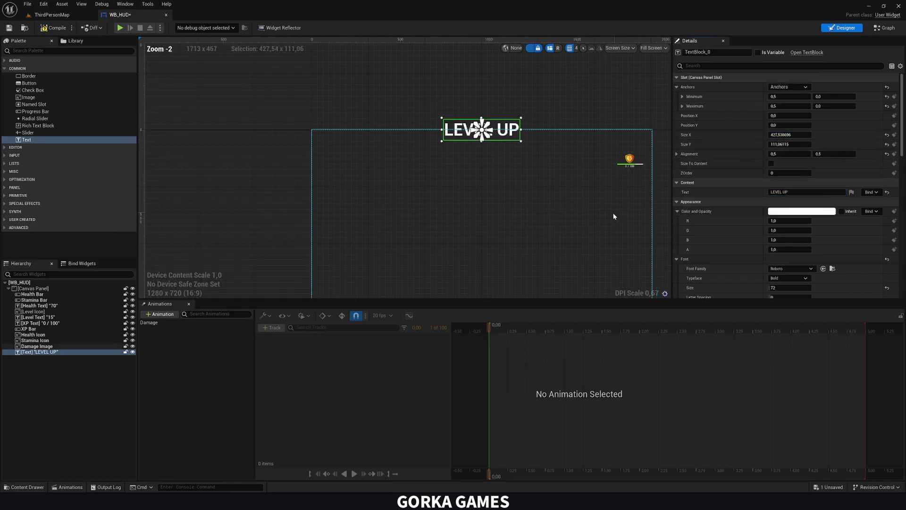
pyautogui.moveTo(615, 216); pyautogui.dragTo(542, 175, button='right')
pyautogui.scroll(-3, 681, 202)
pyautogui.click(781, 253)
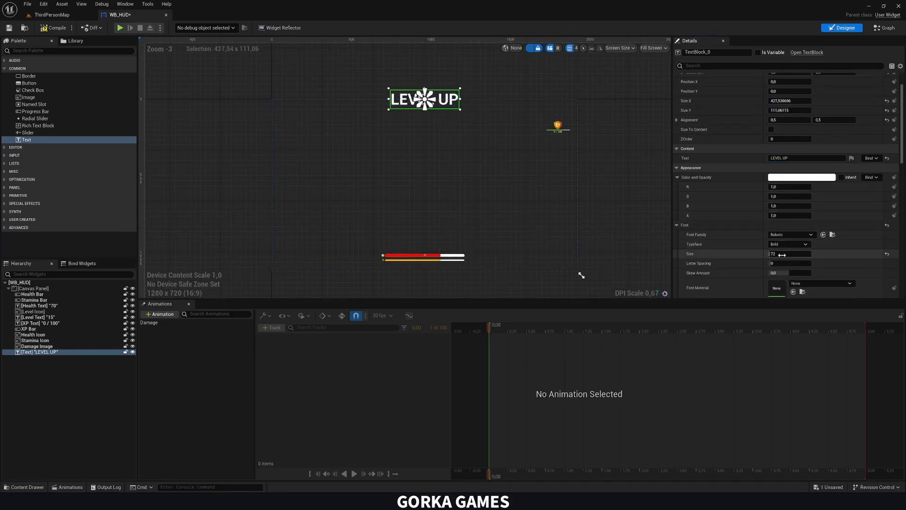
pyautogui.write('50')
pyautogui.press('Return')
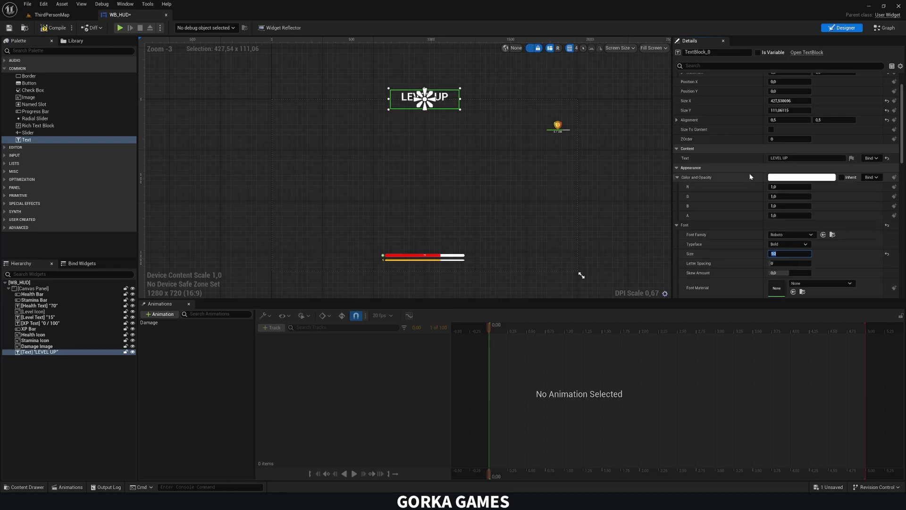
# Move the LEVEL UP text down to about Y 127 and shrink its box to about 318 by 74
pyautogui.scroll(3, 752, 161)
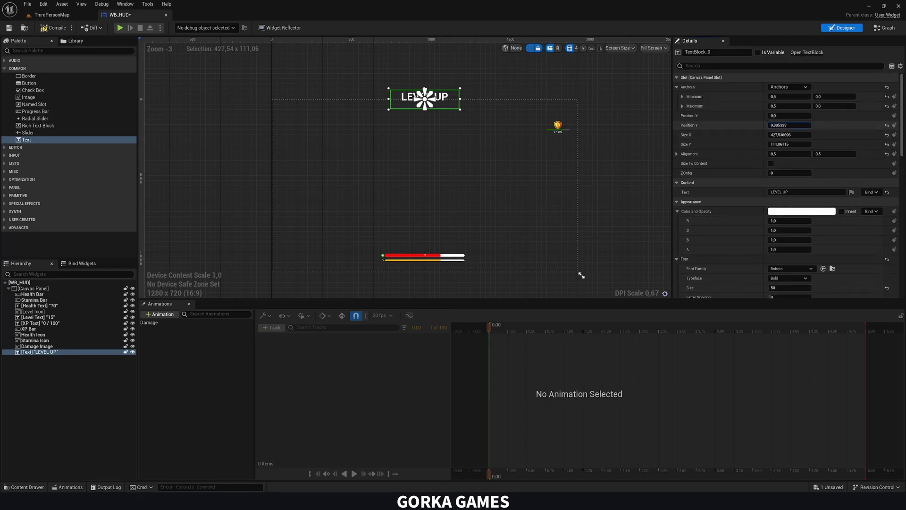
pyautogui.moveTo(774, 126)
pyautogui.mouseDown()
pyautogui.moveTo(803, 125)
pyautogui.moveTo(783, 125)
pyautogui.moveTo(780, 144)
pyautogui.moveTo(770, 135)
pyautogui.mouseUp()
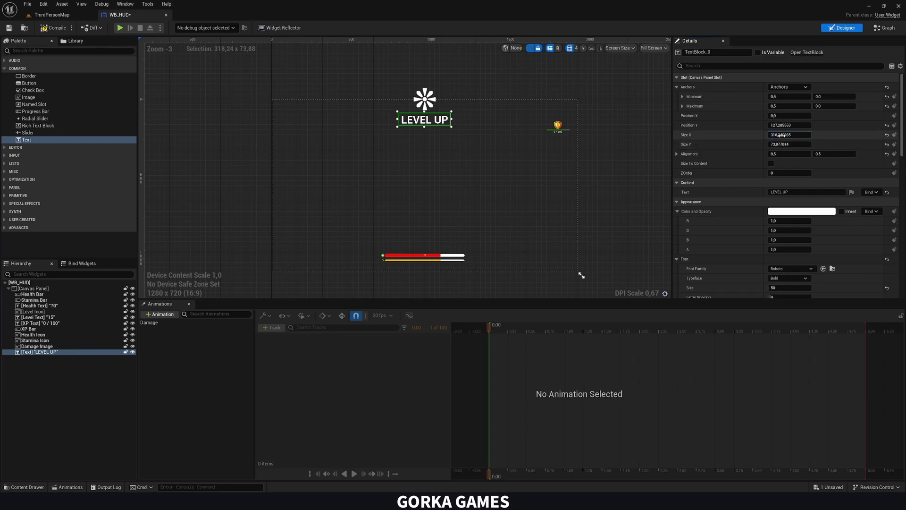
pyautogui.click(546, 147)
pyautogui.scroll(2, 385, 130)
pyautogui.moveTo(386, 126); pyautogui.dragTo(312, 137, button='right')
pyautogui.moveTo(348, 113); pyautogui.dragTo(350, 96, button='right')
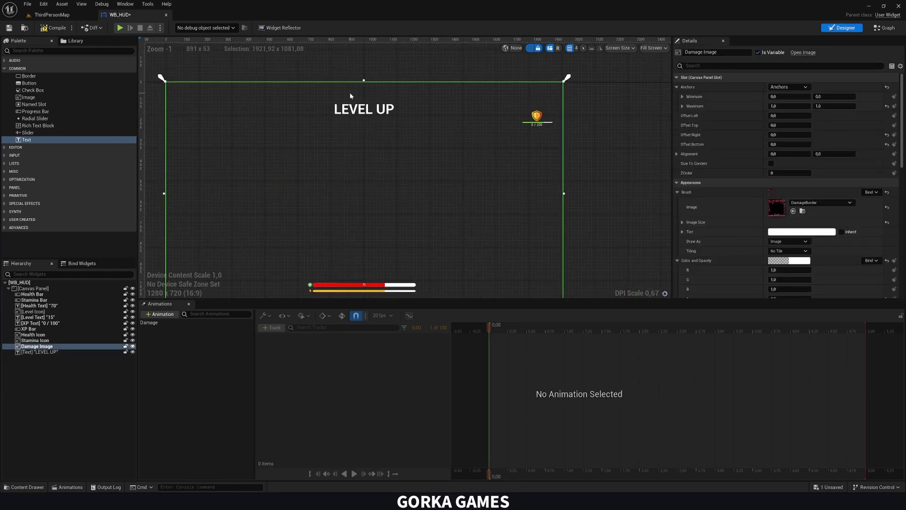
pyautogui.moveTo(370, 132); pyautogui.dragTo(382, 122, button='right')
pyautogui.moveTo(436, 143); pyautogui.dragTo(473, 146, button='right')
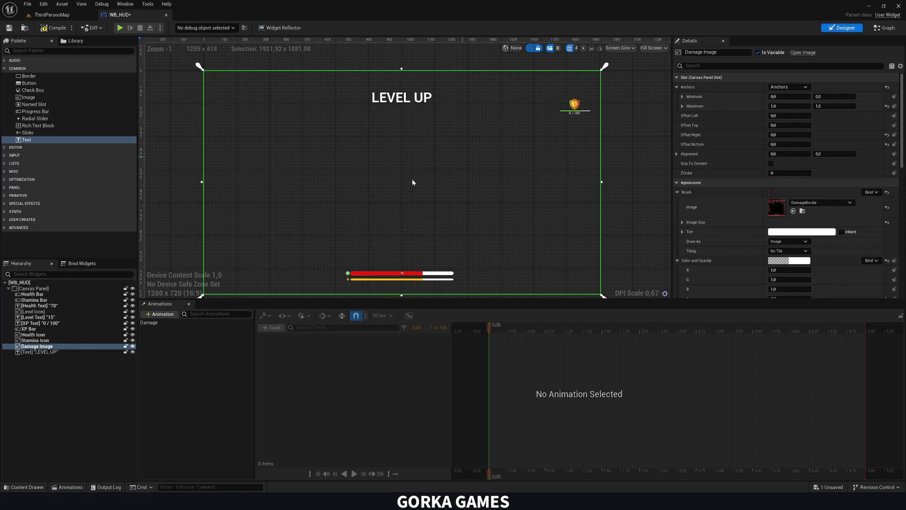
# Rename the LEVEL UP text block as Level Up Animation Text and make it a variable
pyautogui.click(35, 352)
pyautogui.click(36, 353)
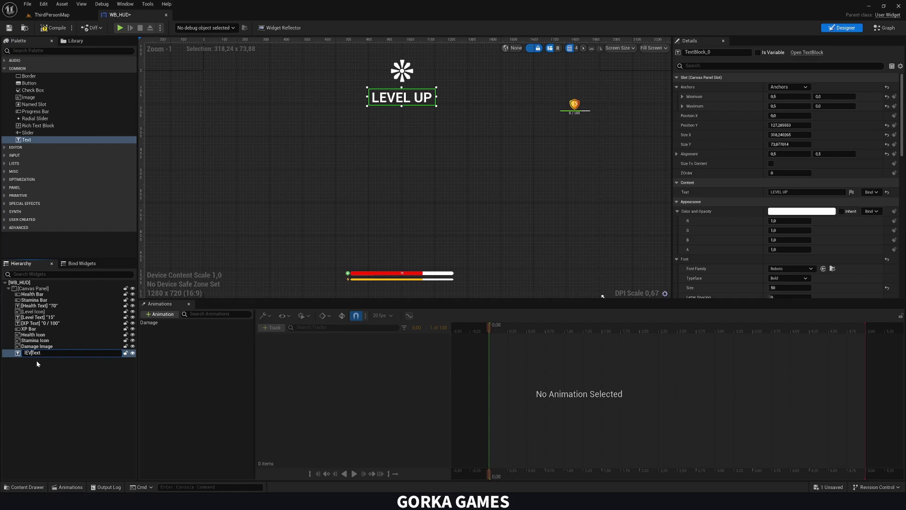
pyautogui.write('lEVEL uP ')
pyautogui.write('Level Up ')
pyautogui.write('Animation')
pyautogui.press('Return')
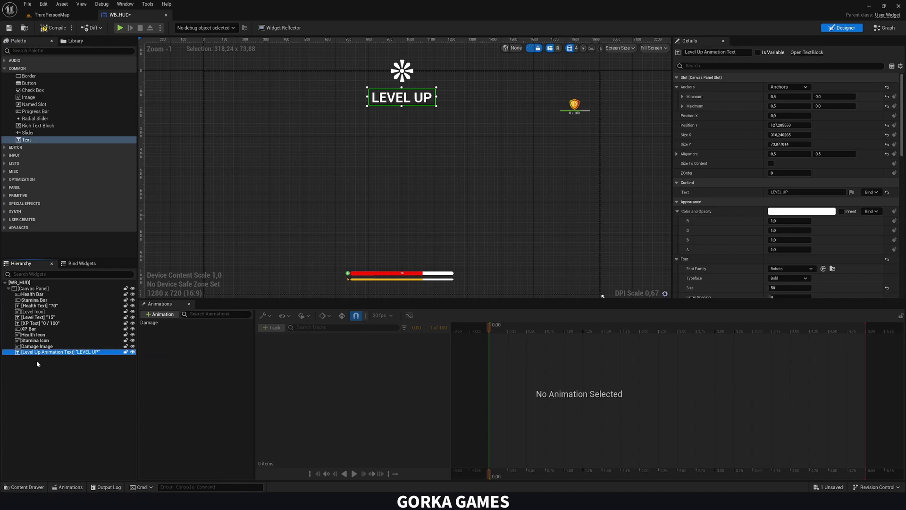
pyautogui.click(757, 52)
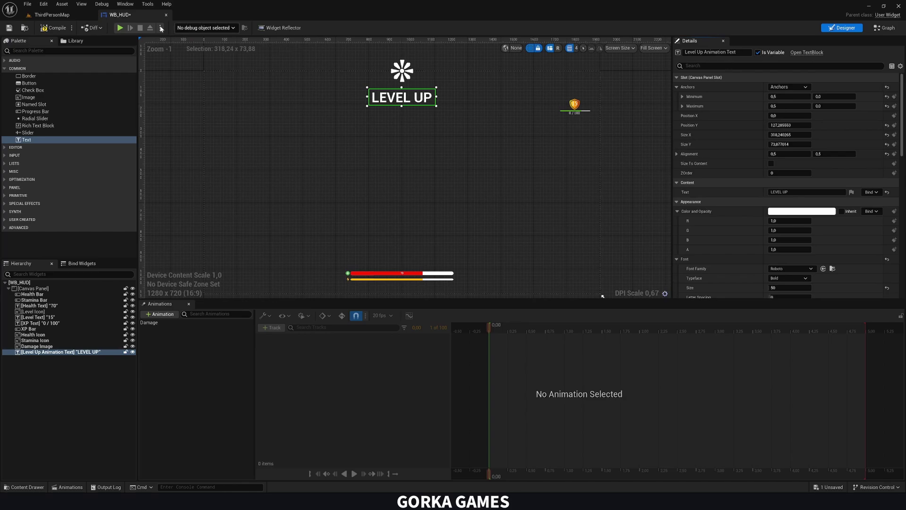
pyautogui.click(765, 53)
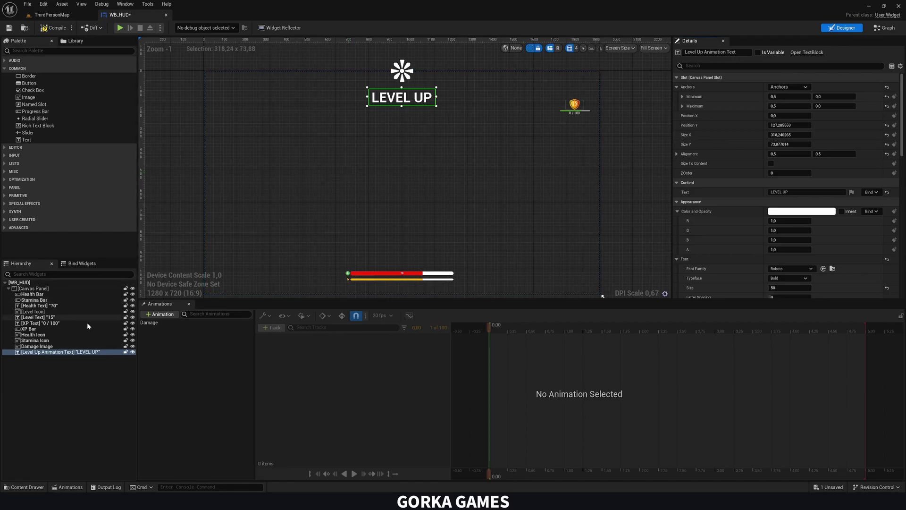
# Duplicate the Level Up Animation Text widget and rename the copy as Level Up Animation Number Text
pyautogui.click(81, 351)
pyautogui.hotkey('ctrl', 'd')
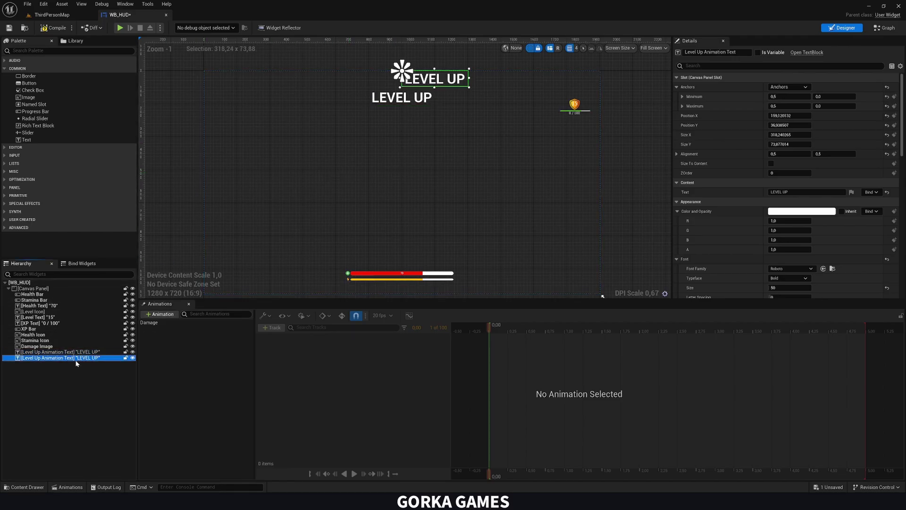
pyautogui.click(44, 358)
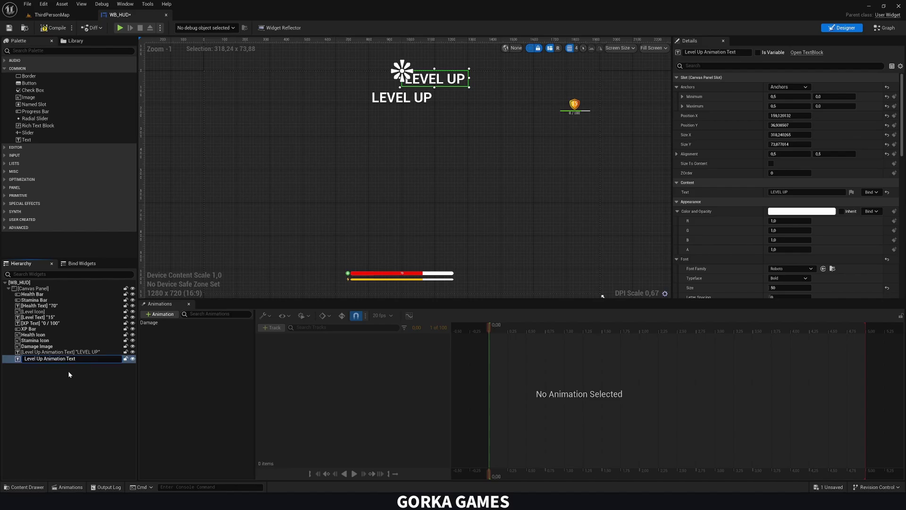
pyautogui.write('Number')
pyautogui.press('Return')
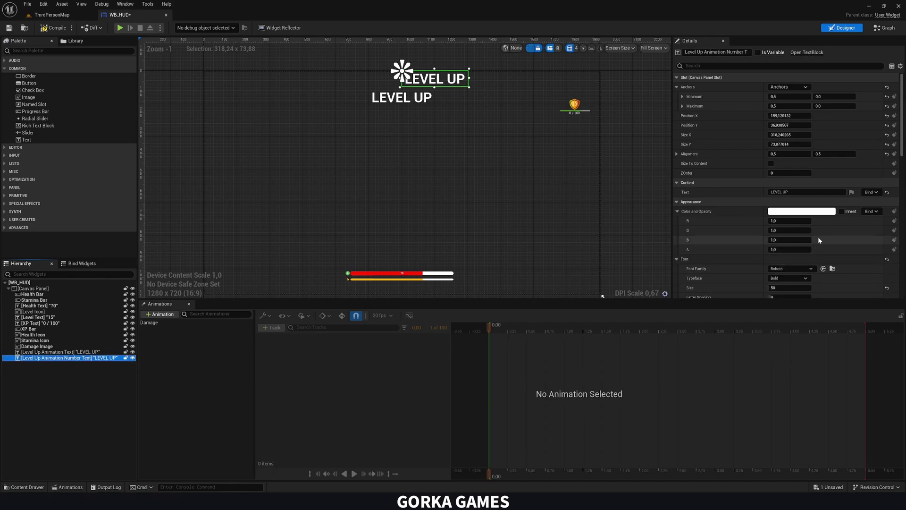
# Position the duplicated number text below the LEVEL UP text, at X 0 and about Y 194
pyautogui.click(787, 116)
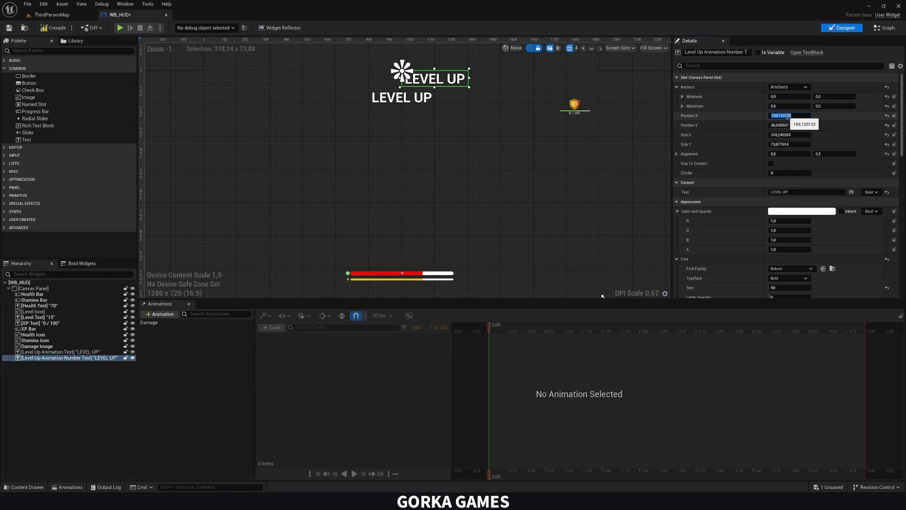
pyautogui.write('0')
pyautogui.press('Return')
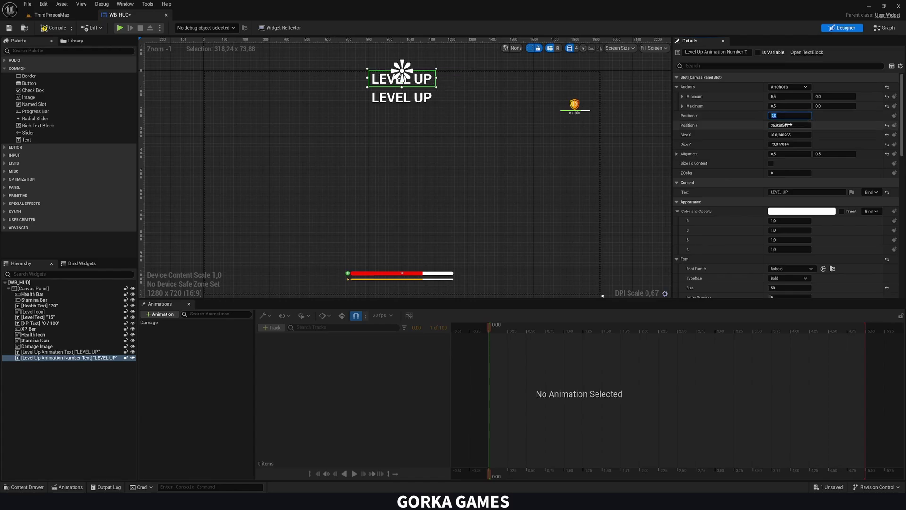
pyautogui.moveTo(787, 125); pyautogui.dragTo(859, 125)
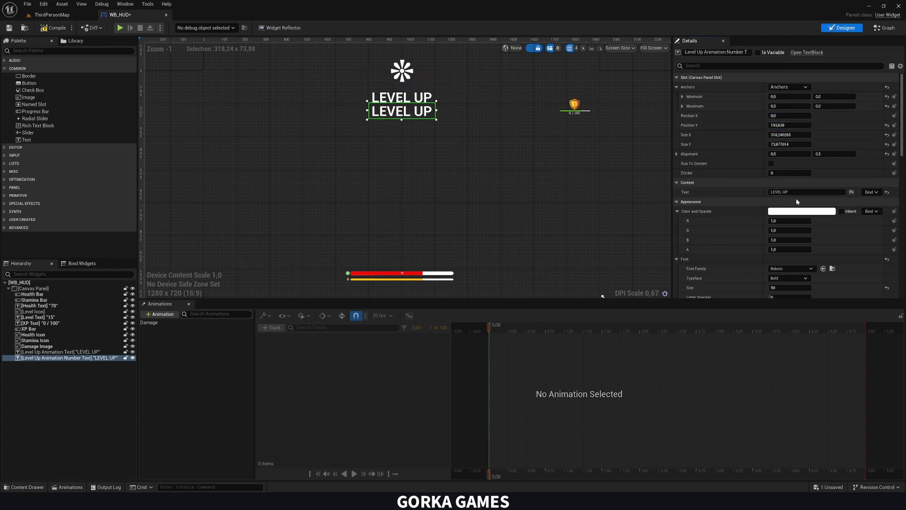
# Set the Level Up Animation Number Text content to 15 and its font size to 40
pyautogui.moveTo(793, 192); pyautogui.dragTo(760, 194)
pyautogui.write('15')
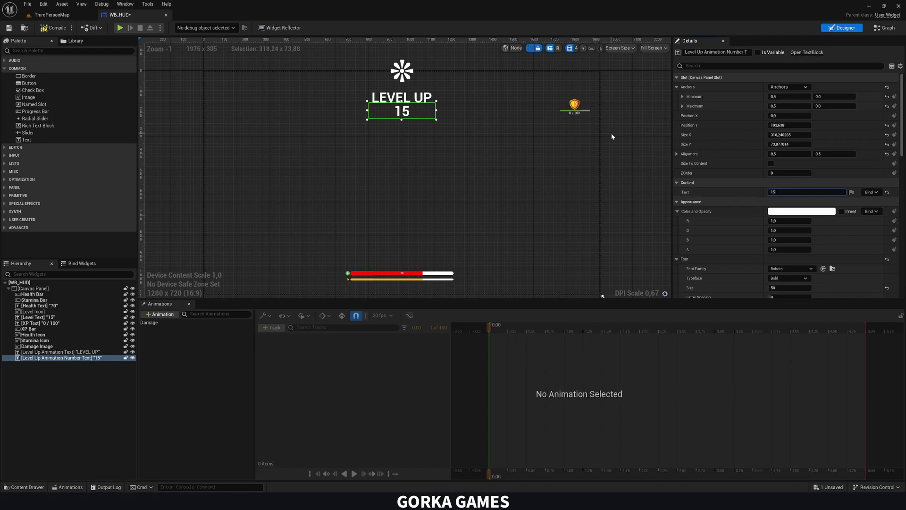
pyautogui.click(784, 211)
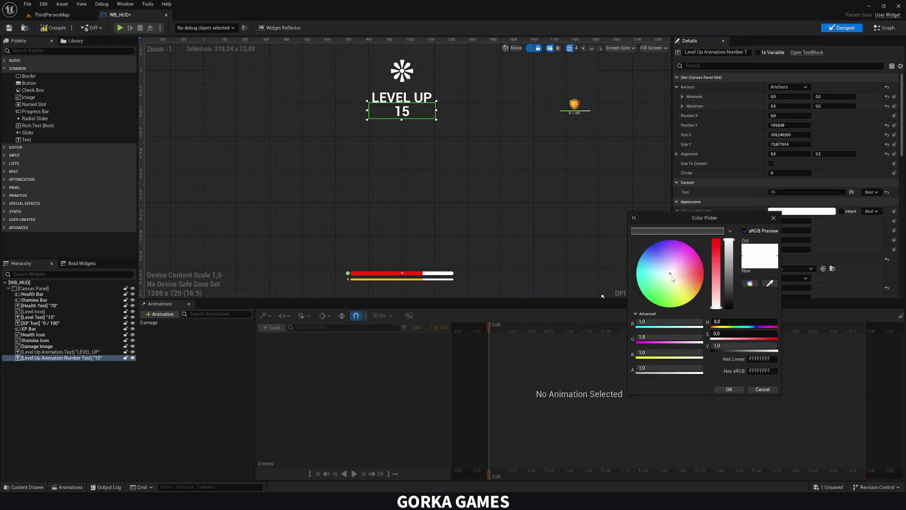
pyautogui.click(774, 218)
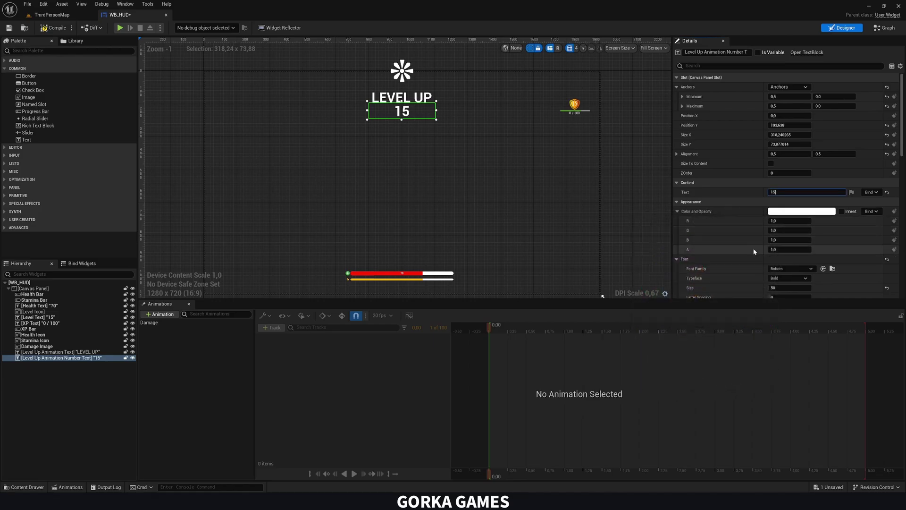
pyautogui.scroll(-3, 755, 251)
pyautogui.click(783, 243)
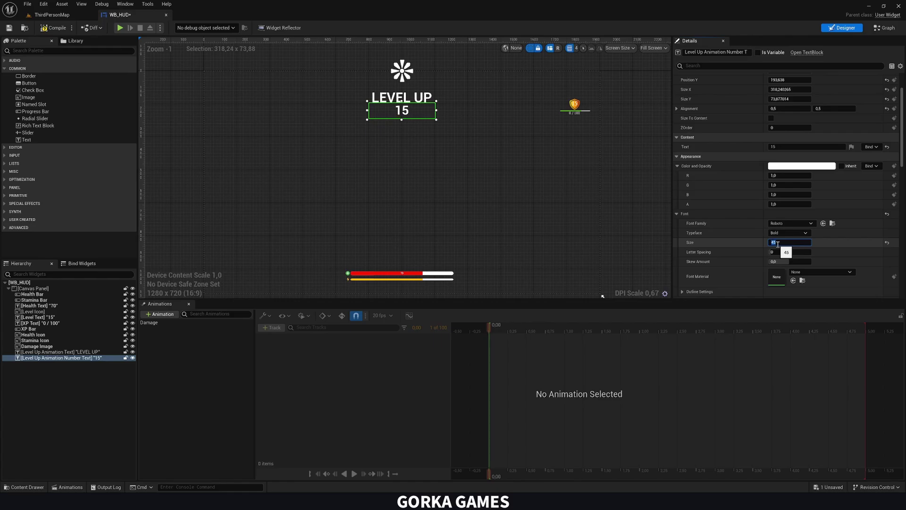
pyautogui.click(463, 100)
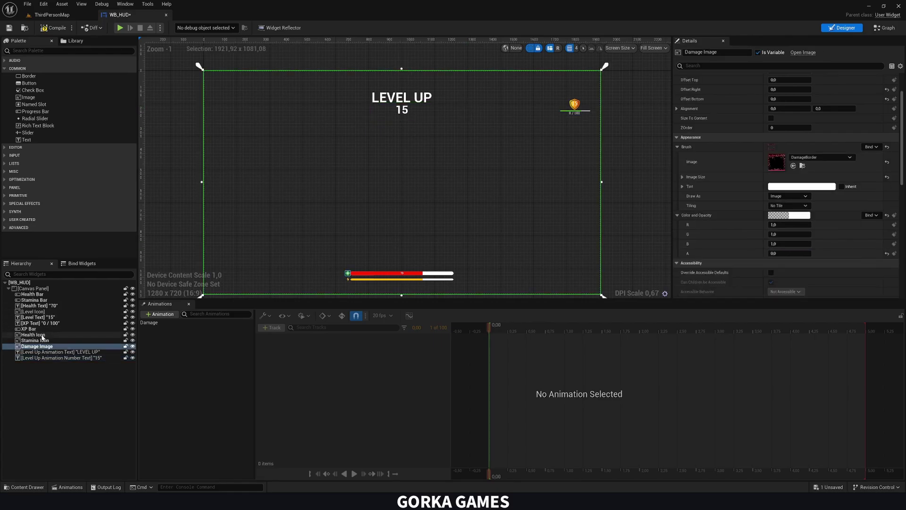
# Duplicate the Level Icon image, place the copy last in the hierarchy and rename it Level Up Animation Icon
pyautogui.click(38, 305)
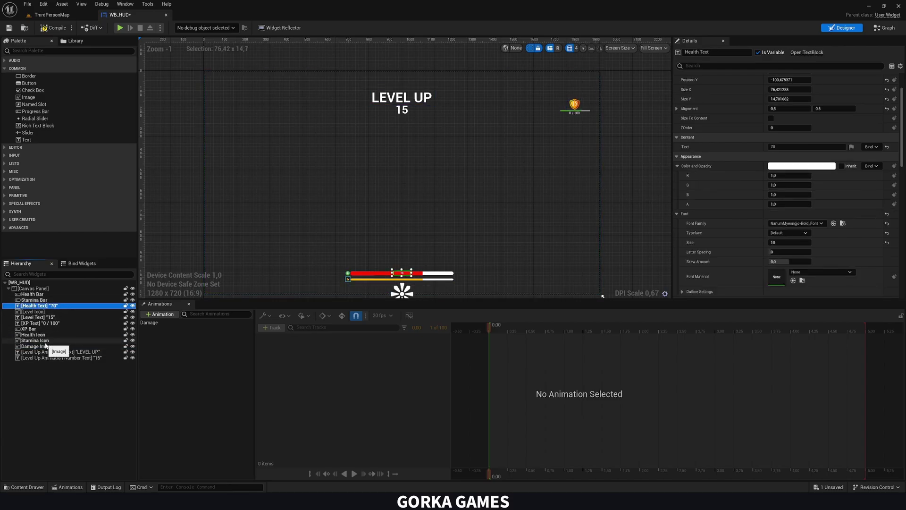
pyautogui.click(41, 312)
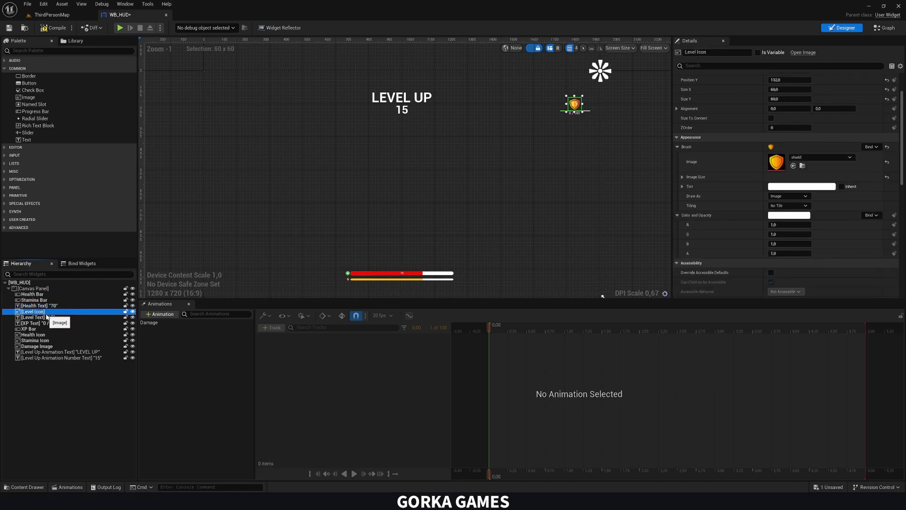
pyautogui.hotkey('ctrl', 'd')
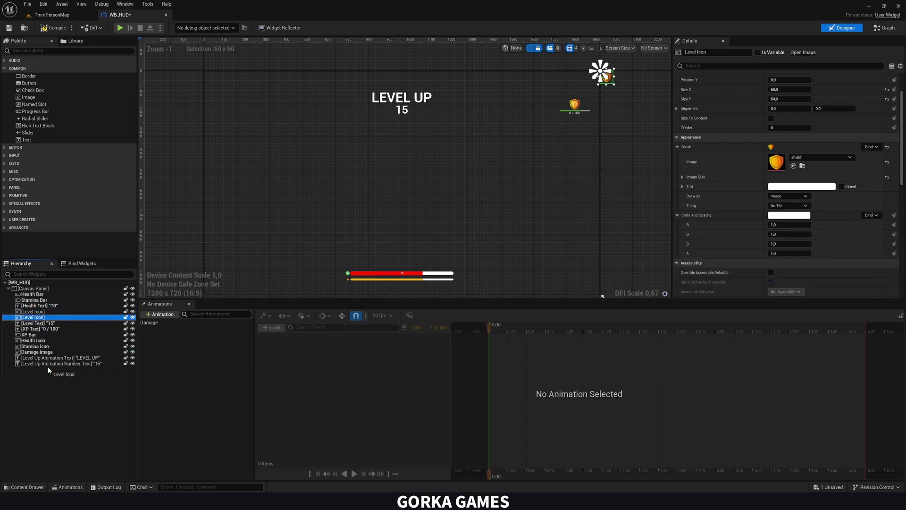
pyautogui.moveTo(49, 369); pyautogui.dragTo(45, 368)
pyautogui.doubleClick(33, 367)
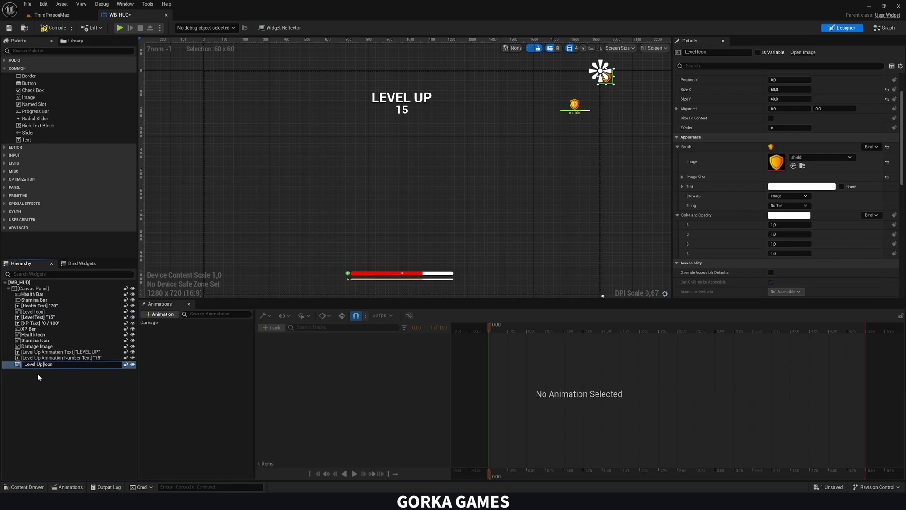
pyautogui.write('Up Animation')
pyautogui.press('Return')
# Anchor the Level Up Animation Icon to the top centre of the canvas and set its alignment to 0,5 by 0,5
pyautogui.scroll(2, 788, 104)
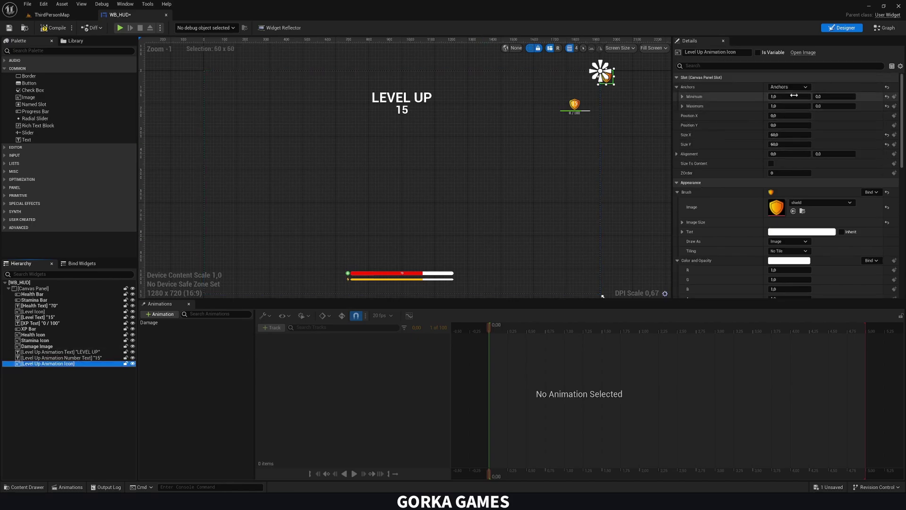
pyautogui.click(788, 86)
pyautogui.click(808, 109)
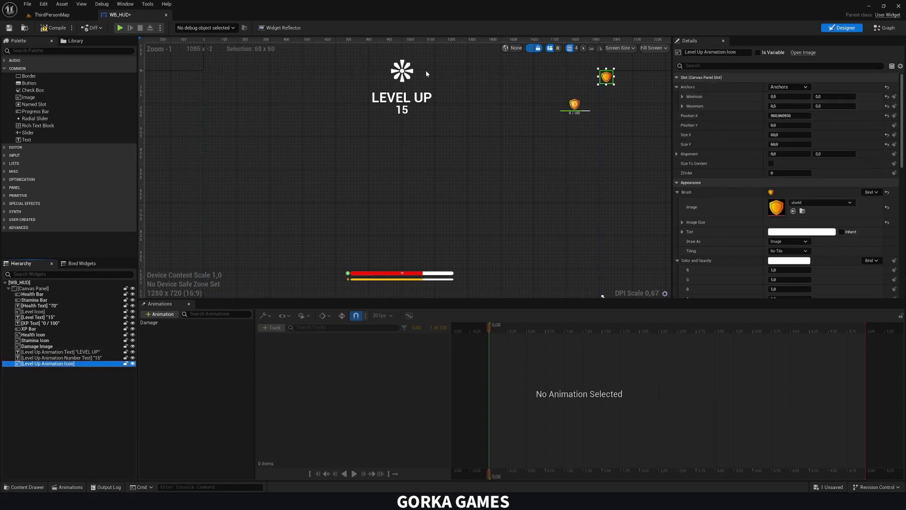
pyautogui.click(786, 154)
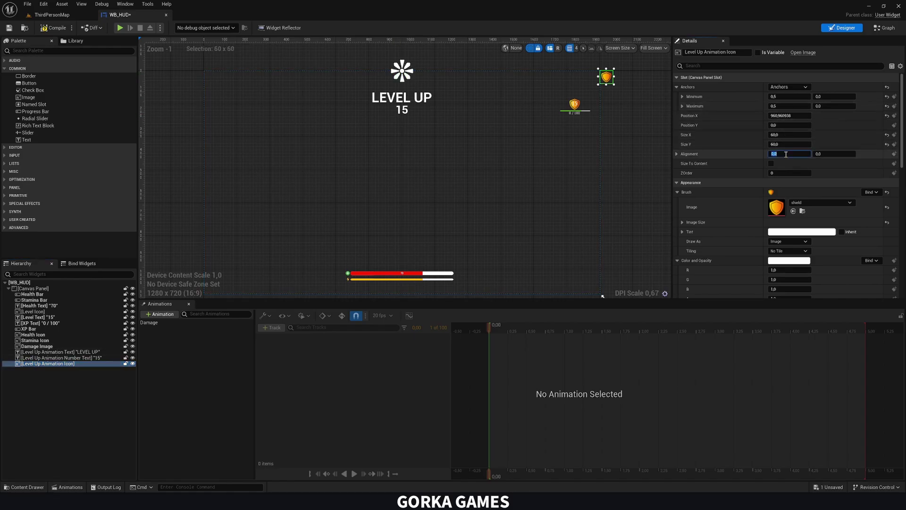
pyautogui.write('0,5')
pyautogui.press('Return')
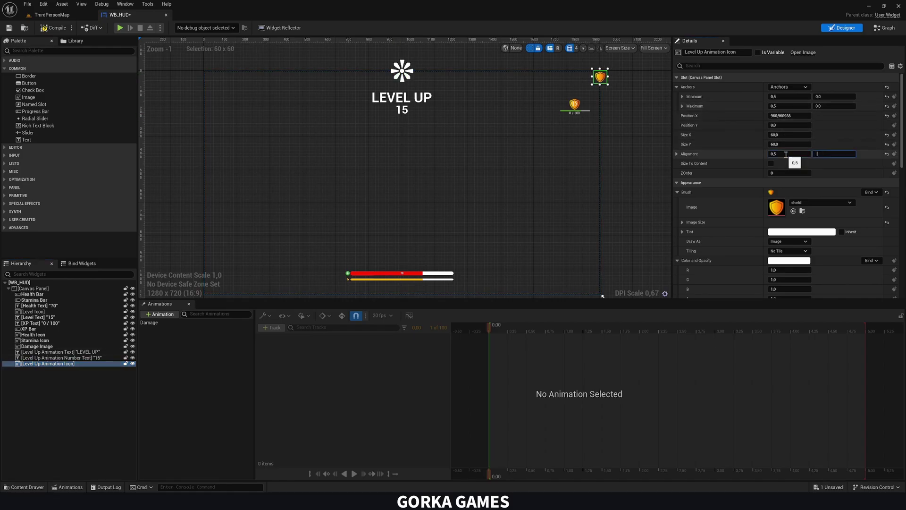
pyautogui.write('0,5')
pyautogui.press('Return')
# Position the Level Up Animation Icon at X 0 and about Y 188, and order it before the number text in the hierarchy
pyautogui.click(783, 115)
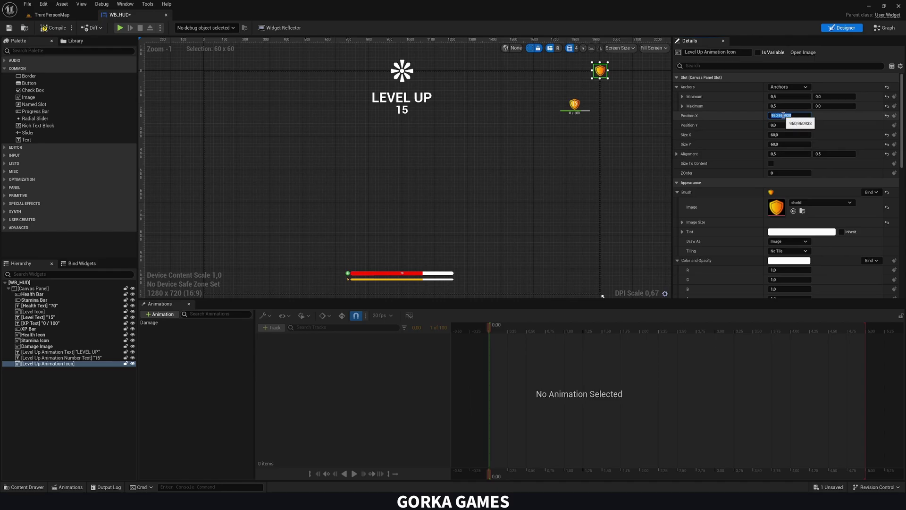
pyautogui.write('0')
pyautogui.press('Return')
pyautogui.moveTo(786, 125); pyautogui.dragTo(810, 125)
pyautogui.moveTo(64, 363); pyautogui.dragTo(61, 355)
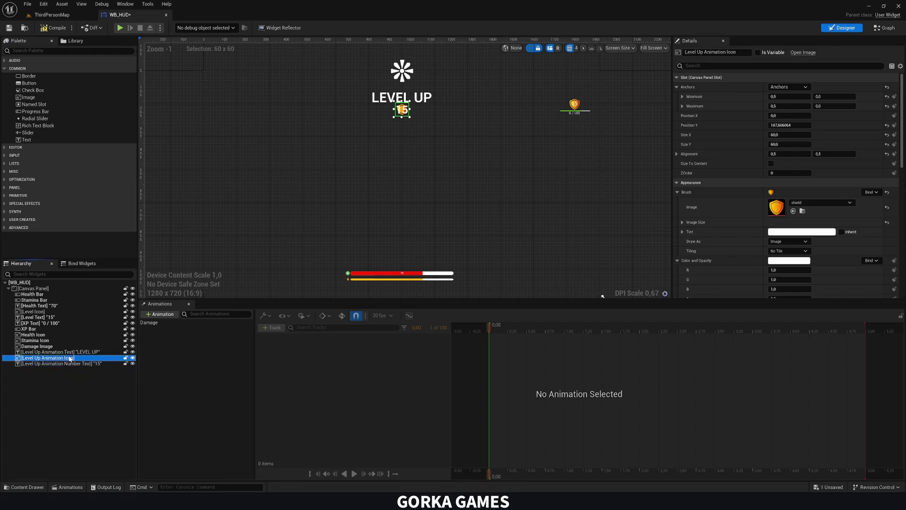
# Set the Level Up Animation Icon's size to 150 by 150
pyautogui.scroll(5, 402, 109)
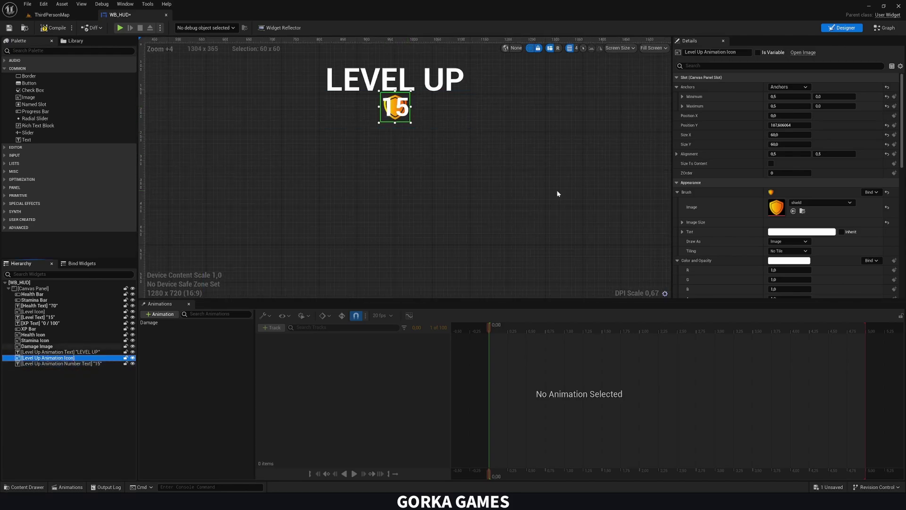
pyautogui.moveTo(782, 136); pyautogui.dragTo(799, 135)
pyautogui.click(782, 136)
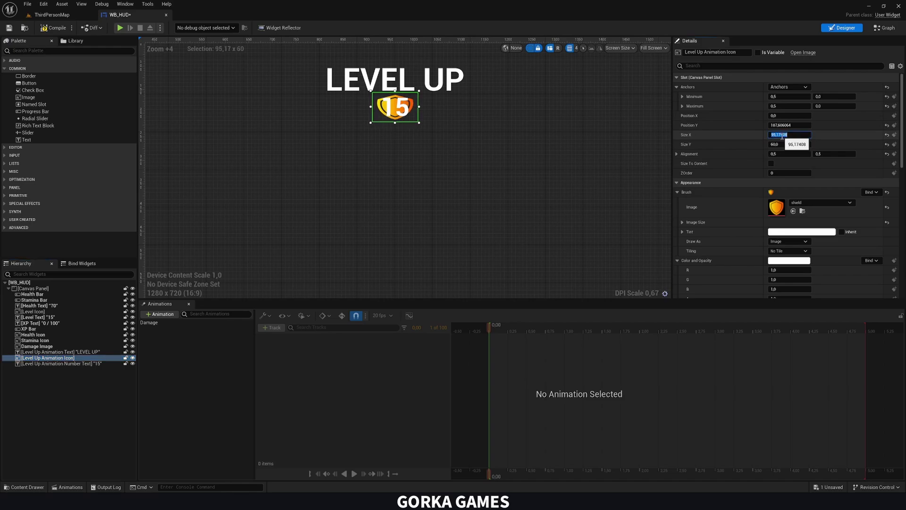
pyautogui.press('Tab')
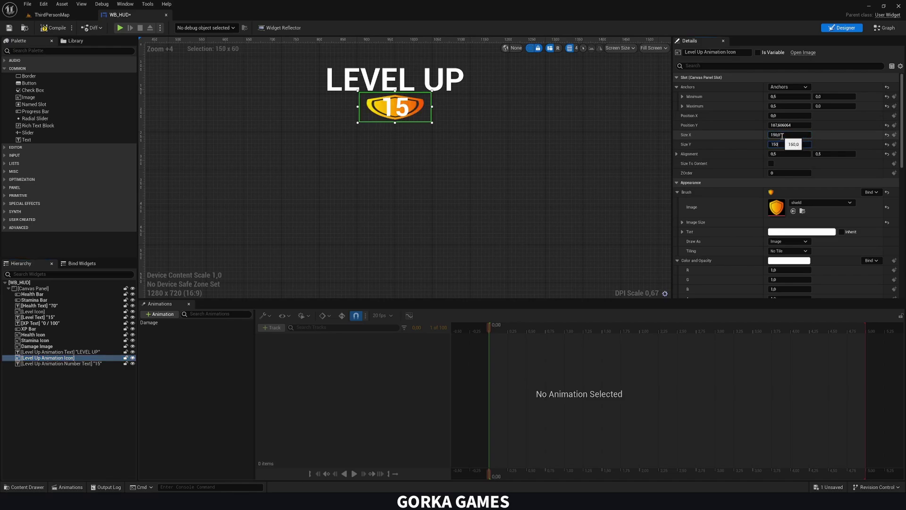
pyautogui.write('150')
pyautogui.press('Return')
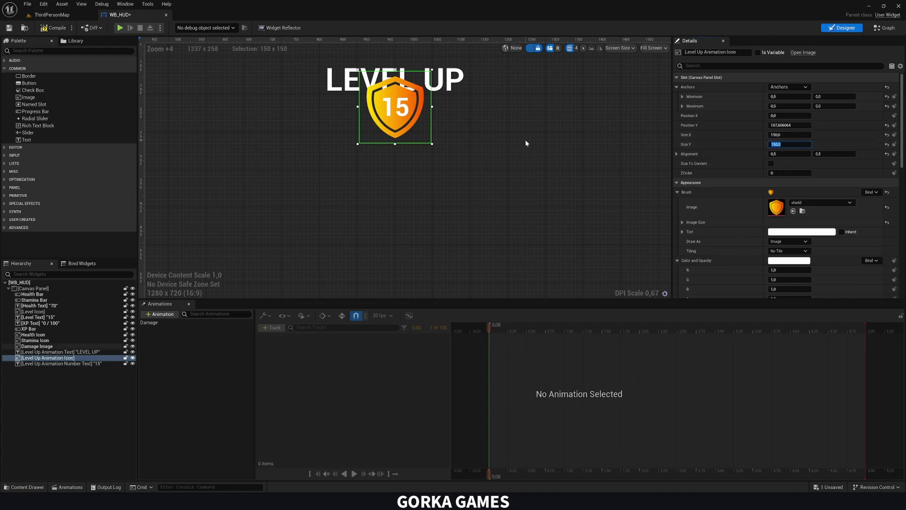
# Move the Level Up Animation Icon down below the LEVEL UP text, to about Y 238
pyautogui.scroll(-2, 521, 141)
pyautogui.click(46, 364)
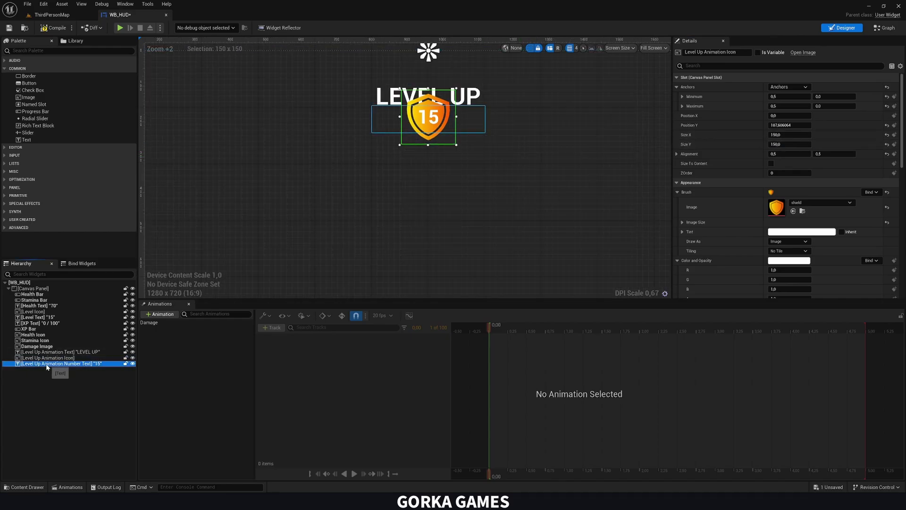
pyautogui.click(51, 358)
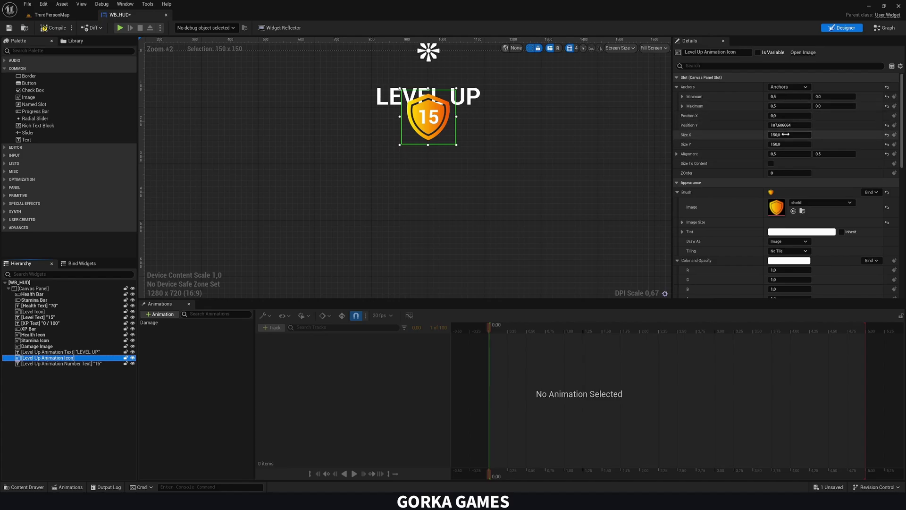
pyautogui.moveTo(783, 136); pyautogui.dragTo(798, 125)
pyautogui.hotkey('ctrl', 'z')
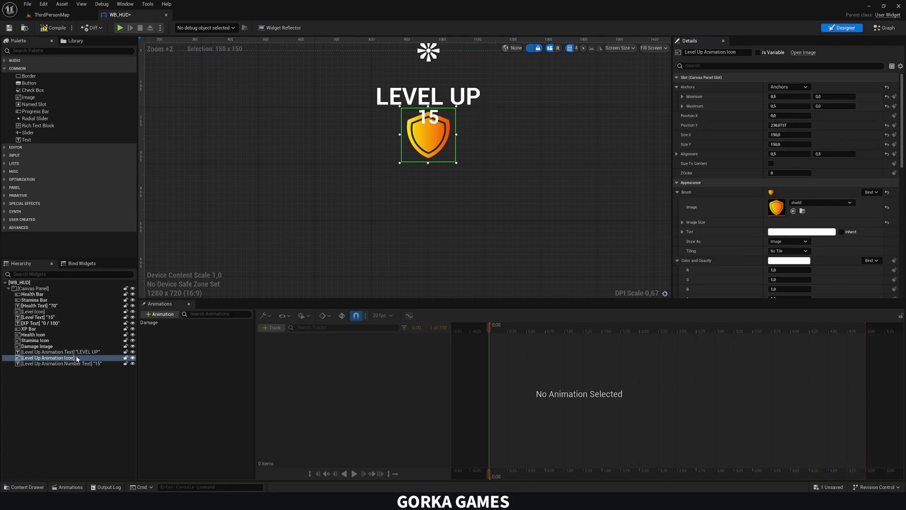
# Move the number text onto the shield at about Y 241 and shrink its box to about 122 by 59
pyautogui.click(432, 120)
pyautogui.moveTo(783, 125); pyautogui.dragTo(798, 125)
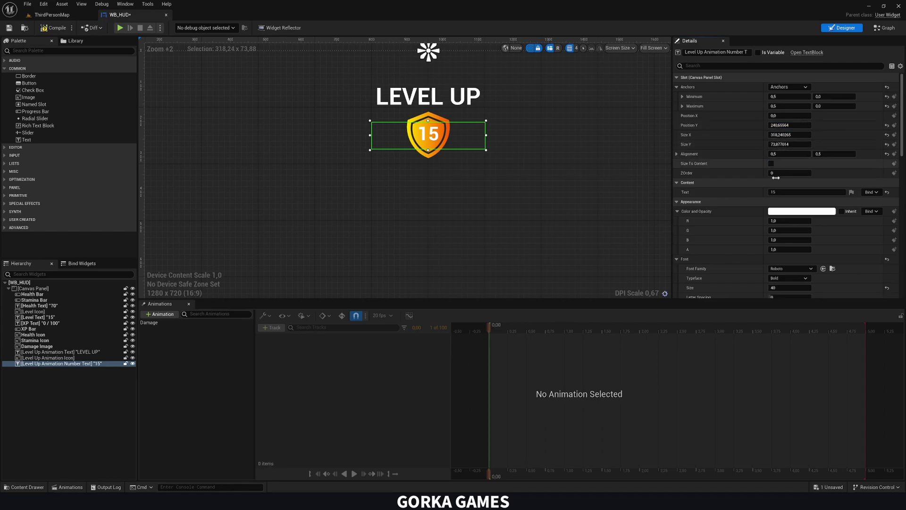
pyautogui.moveTo(783, 134)
pyautogui.mouseDown()
pyautogui.moveTo(736, 134)
pyautogui.moveTo(776, 144)
pyautogui.mouseUp()
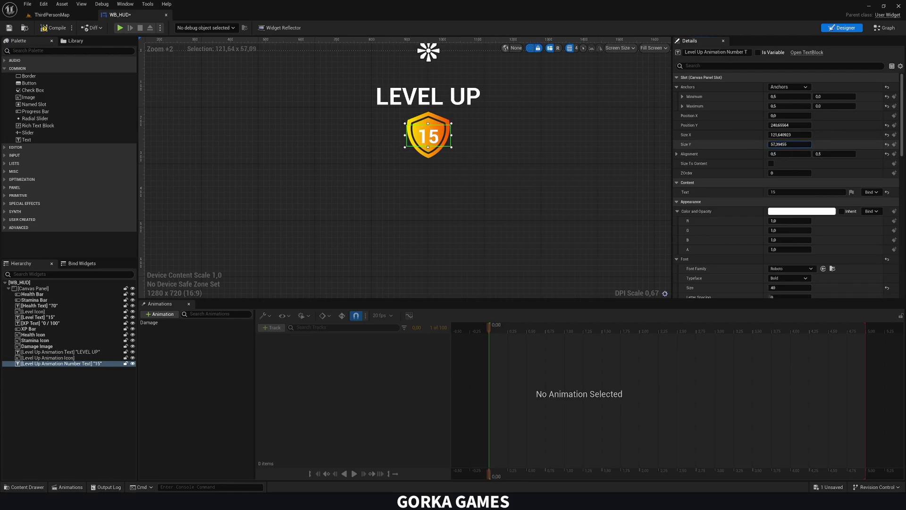
pyautogui.click(517, 219)
pyautogui.scroll(-3, 517, 219)
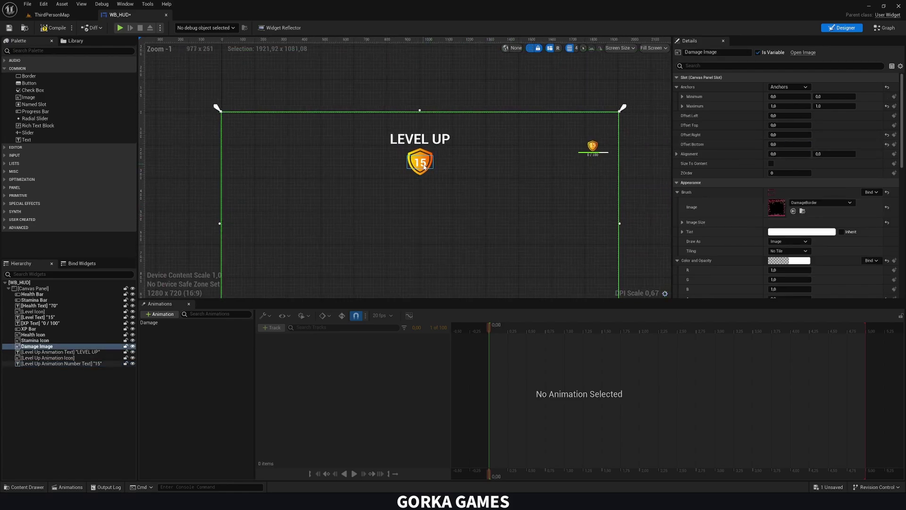
pyautogui.click(424, 166)
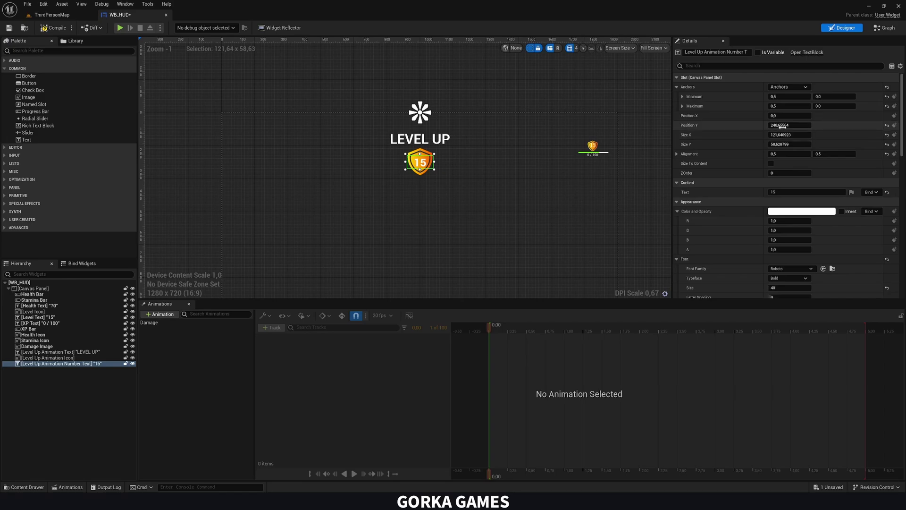
# Compile and save the WB_HUD widget
pyautogui.click(567, 208)
pyautogui.moveTo(567, 207); pyautogui.dragTo(523, 159, button='right')
pyautogui.click(54, 28)
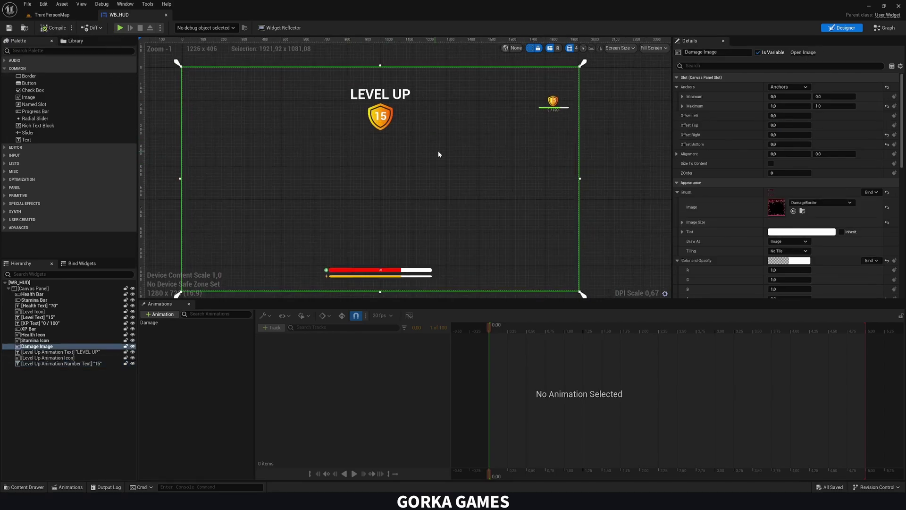
pyautogui.moveTo(438, 155); pyautogui.dragTo(450, 146, button='right')
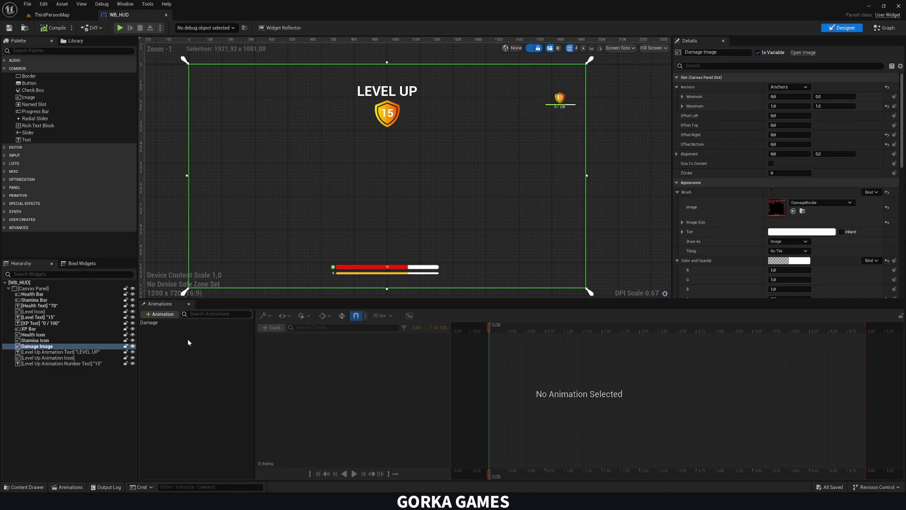
# Examine the level-up text, icon and number widgets one by one in the hierarchy
pyautogui.click(71, 358)
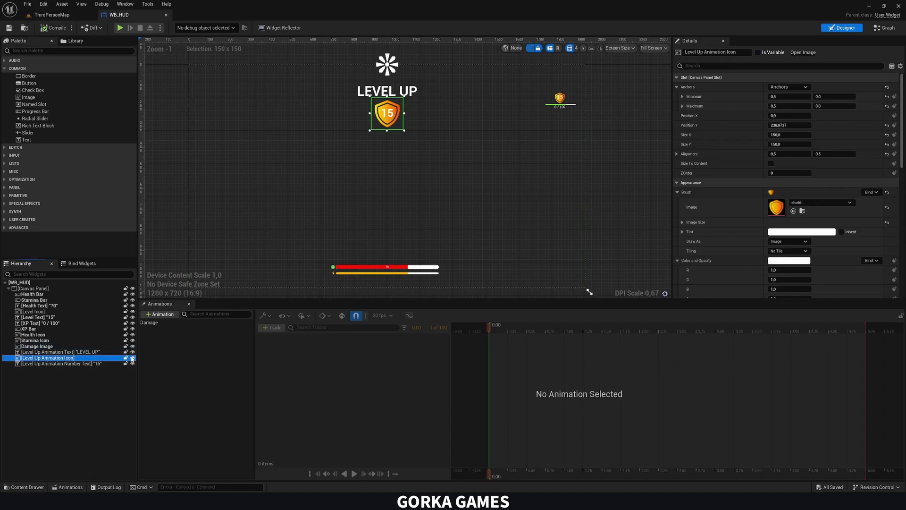
pyautogui.click(66, 352)
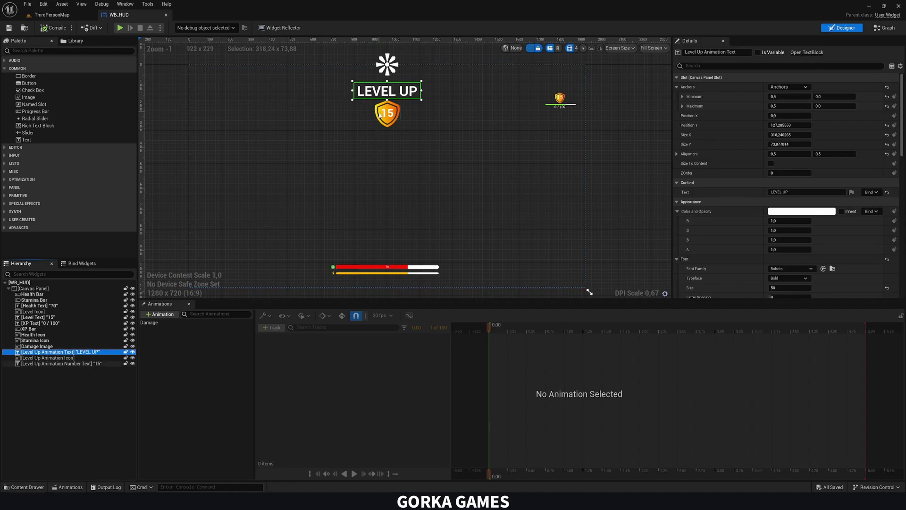
pyautogui.click(71, 358)
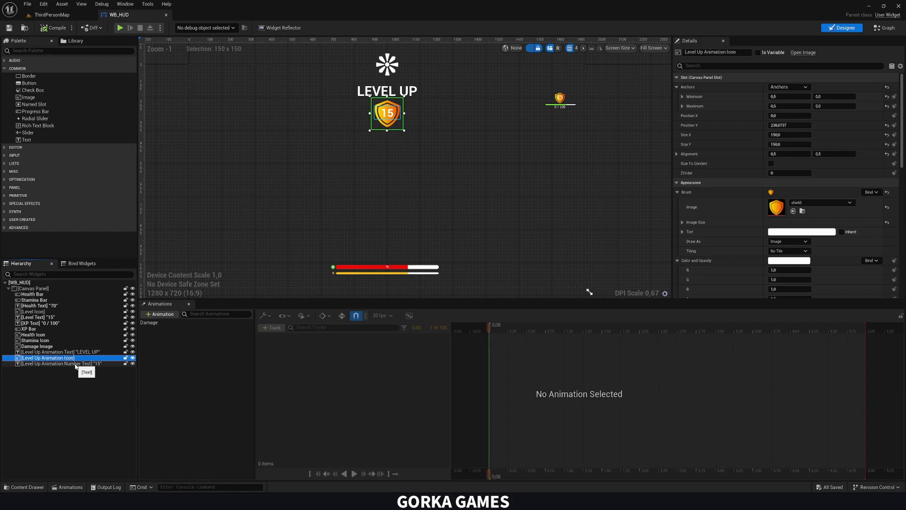
pyautogui.click(76, 365)
pyautogui.click(81, 358)
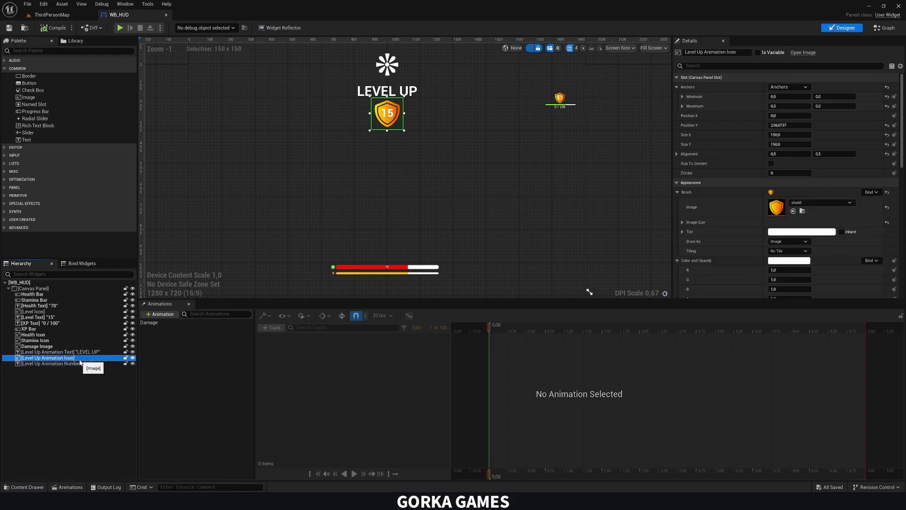
pyautogui.click(82, 352)
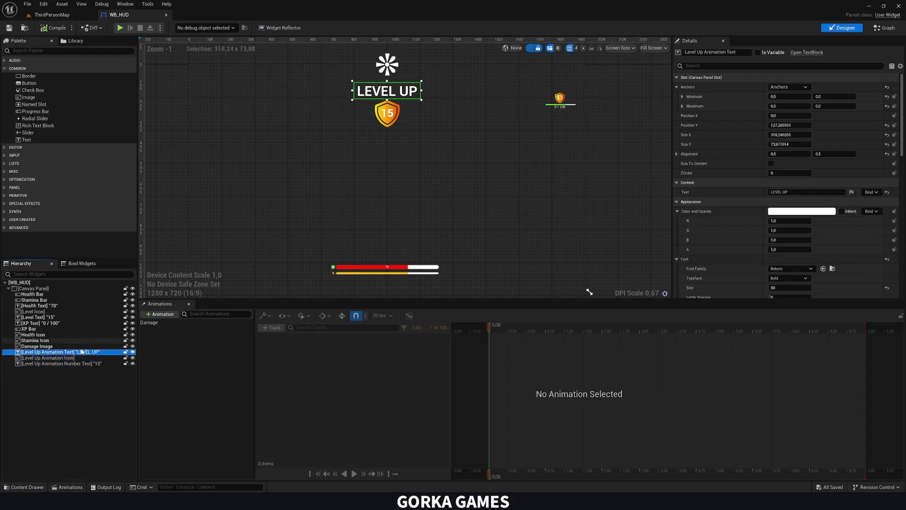
pyautogui.click(61, 358)
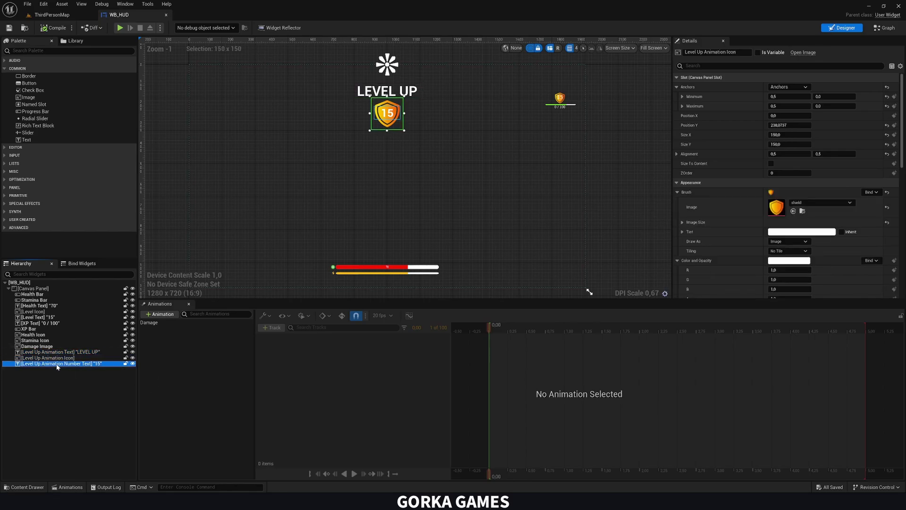
pyautogui.click(71, 352)
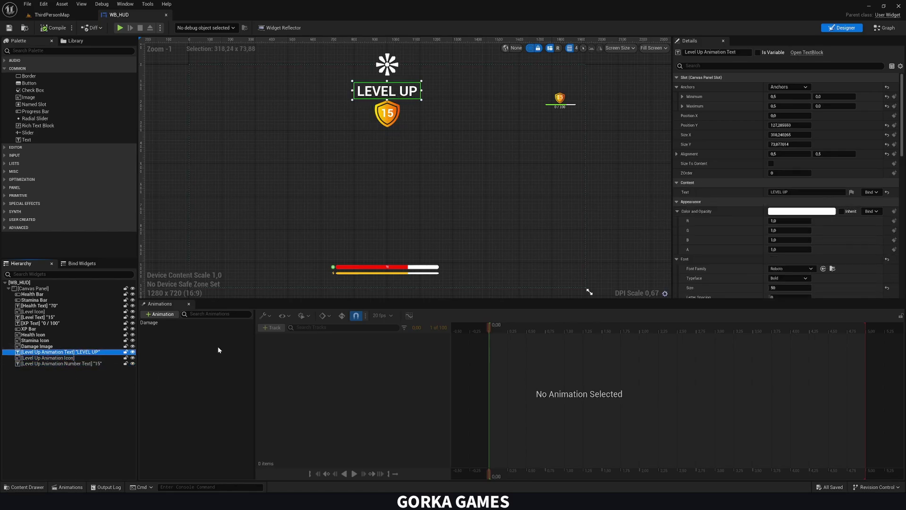
# Create a widget animation named LevelUp and select it for editing
pyautogui.click(161, 314)
pyautogui.write('Level Up')
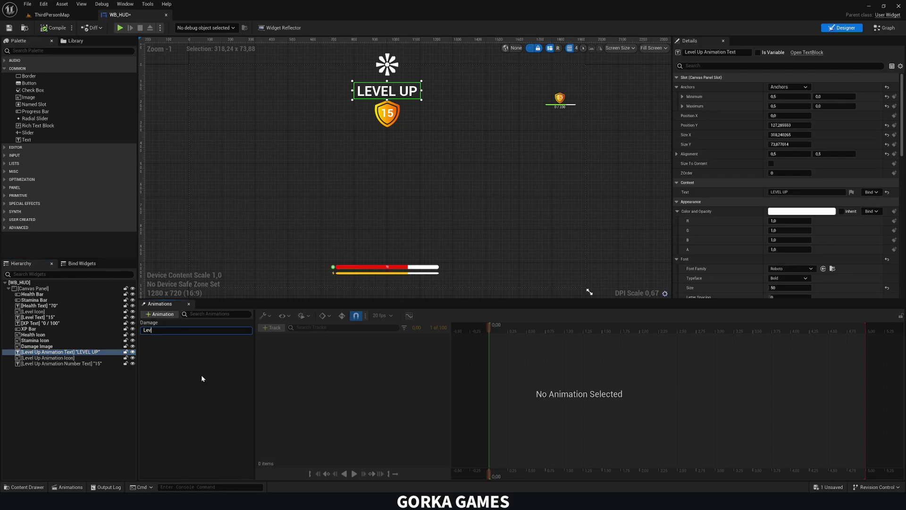
pyautogui.press('BackSpace')
pyautogui.press('BackSpace')
pyautogui.press('BackSpace')
pyautogui.press('BackSpace')
pyautogui.press('Return')
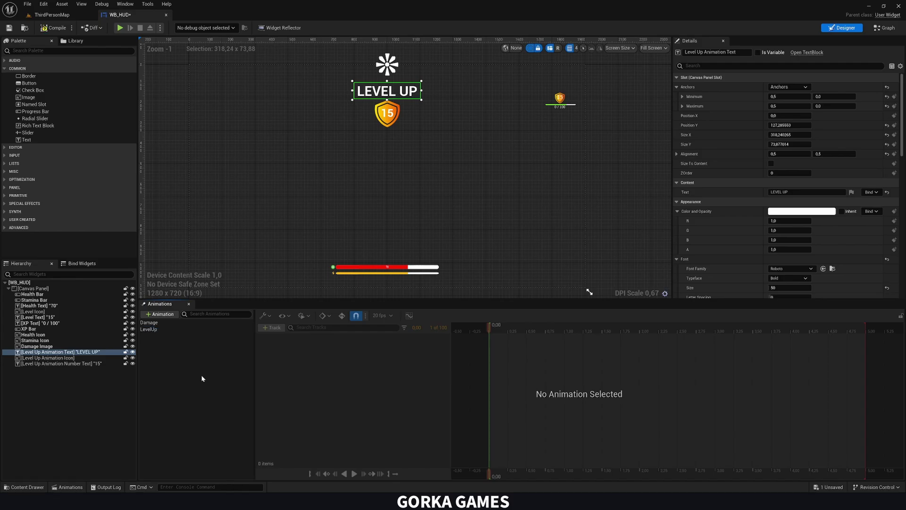
pyautogui.click(159, 330)
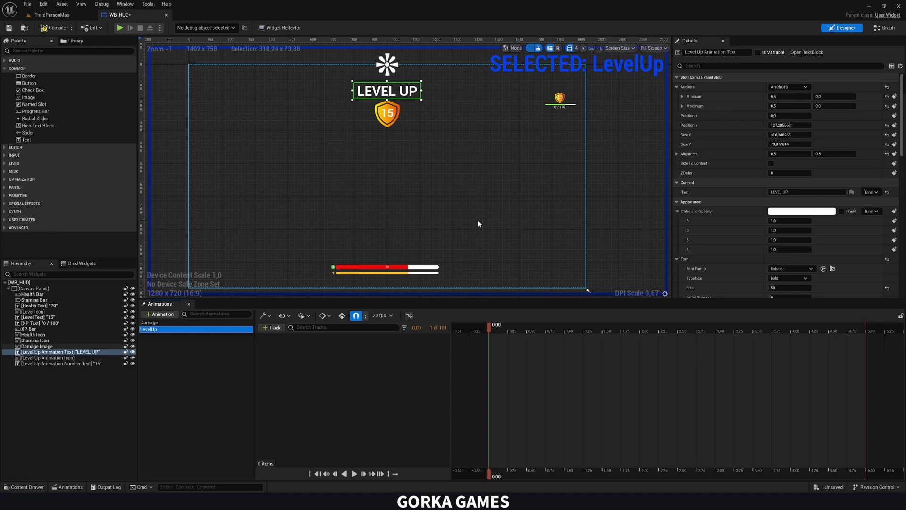
# Add animation tracks for the Level Up Animation Text, Level Up Animation Icon and Level Up Animation Number Text widgets
pyautogui.click(76, 353)
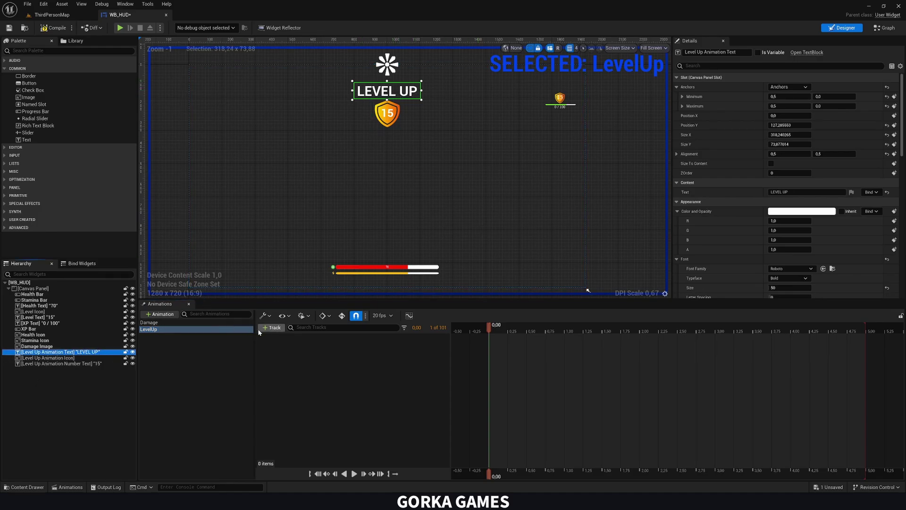
pyautogui.click(271, 328)
pyautogui.click(289, 338)
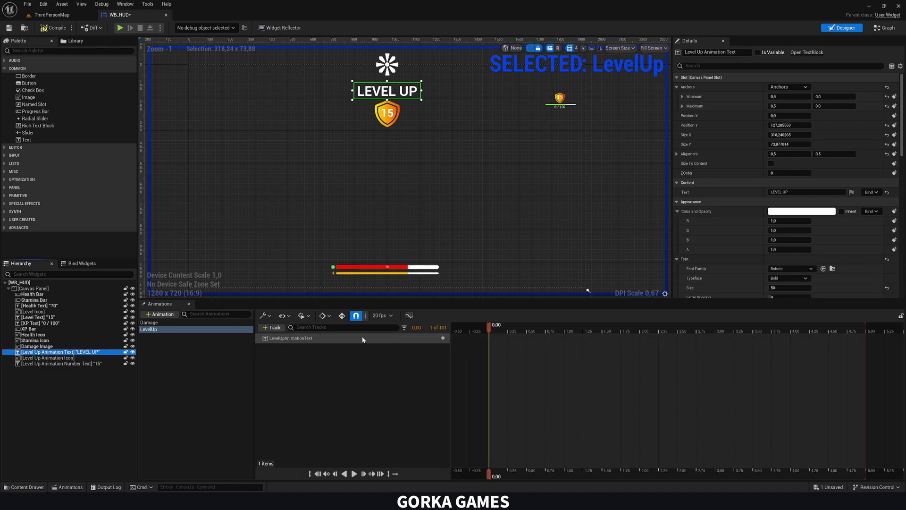
pyautogui.click(78, 358)
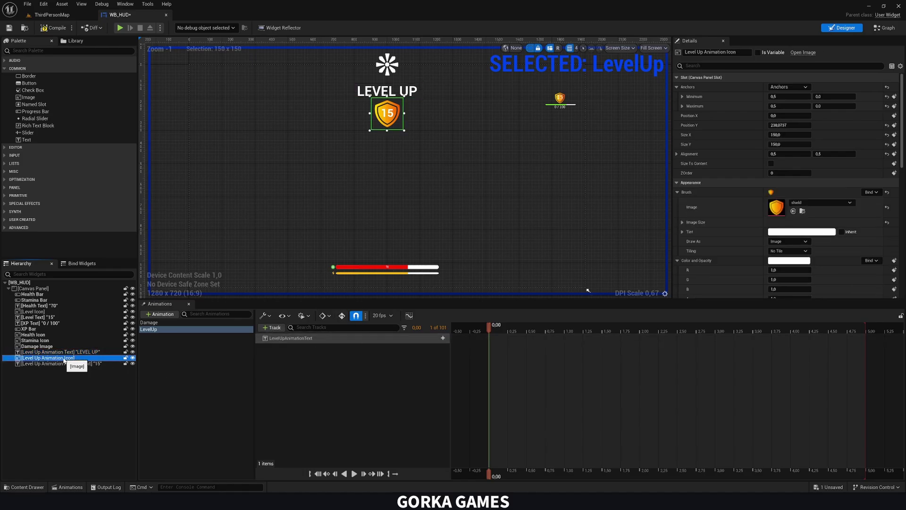
pyautogui.click(282, 328)
pyautogui.click(292, 338)
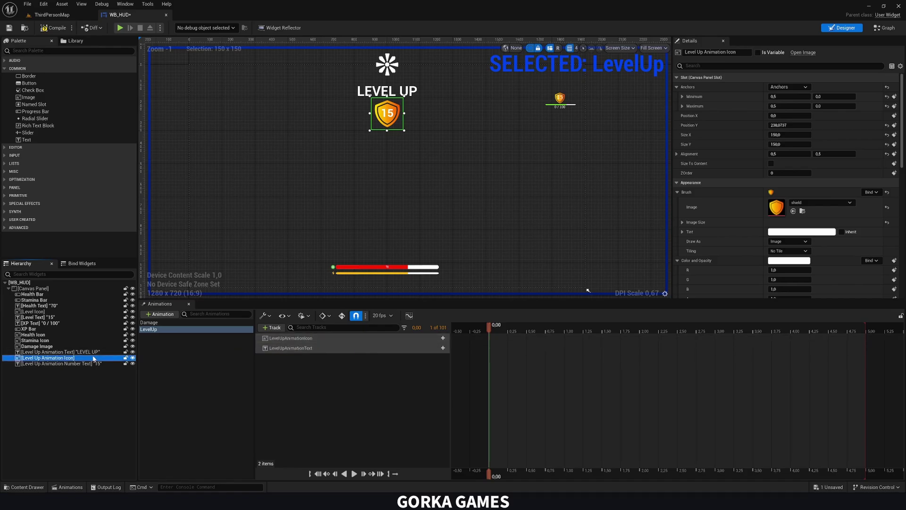
pyautogui.click(78, 364)
pyautogui.click(272, 327)
pyautogui.click(292, 339)
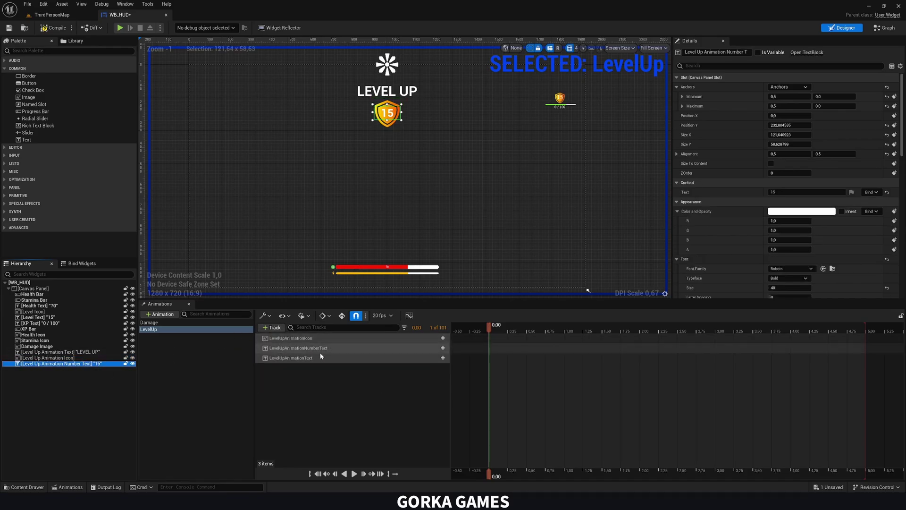
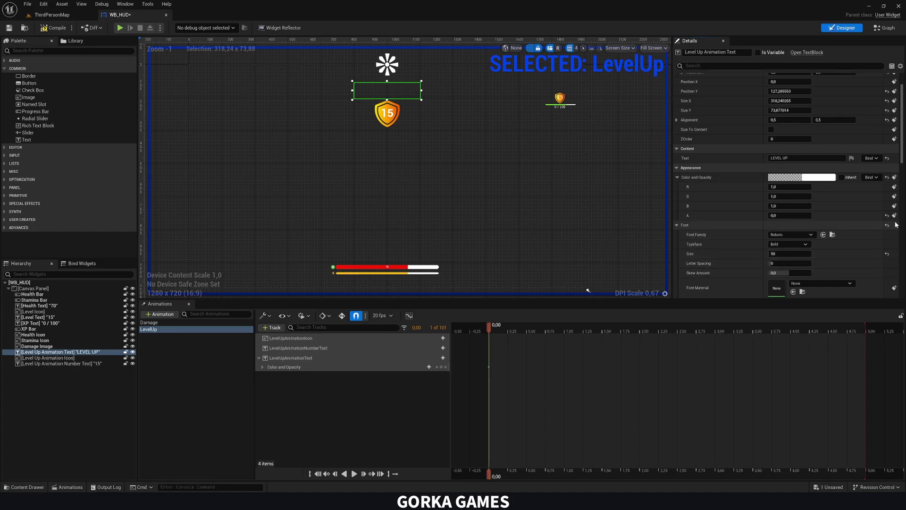
# Keyframe the LEVEL UP text's Position Y at about 260 at 0.00 s and at 127.285553 at 0.25 s
pyautogui.scroll(3, 757, 205)
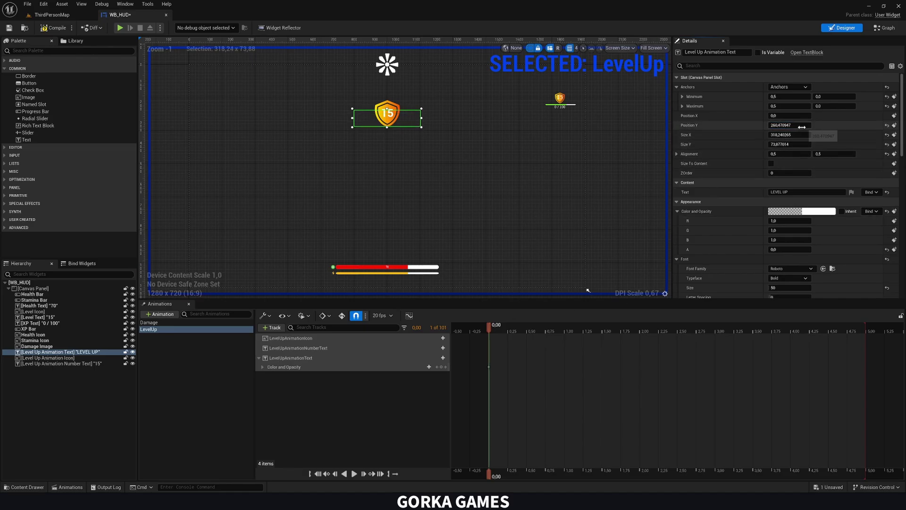
pyautogui.click(895, 125)
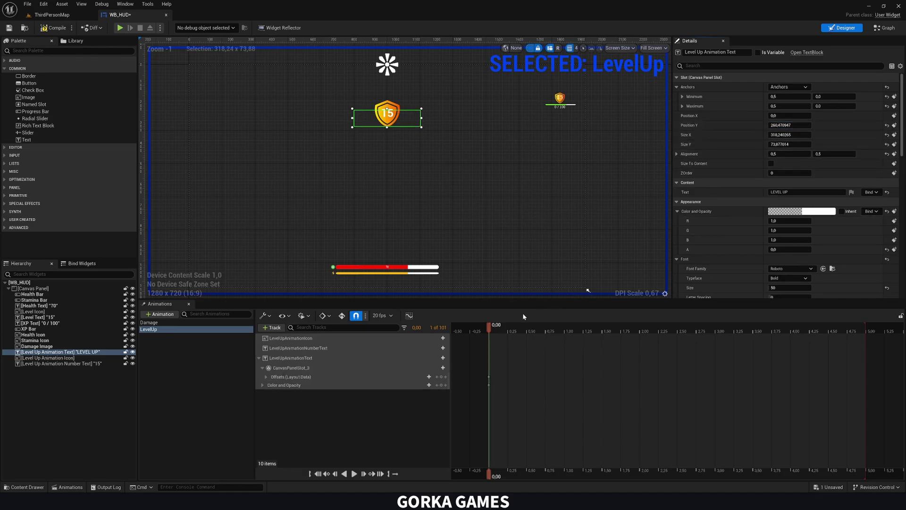
pyautogui.moveTo(489, 329); pyautogui.dragTo(506, 329)
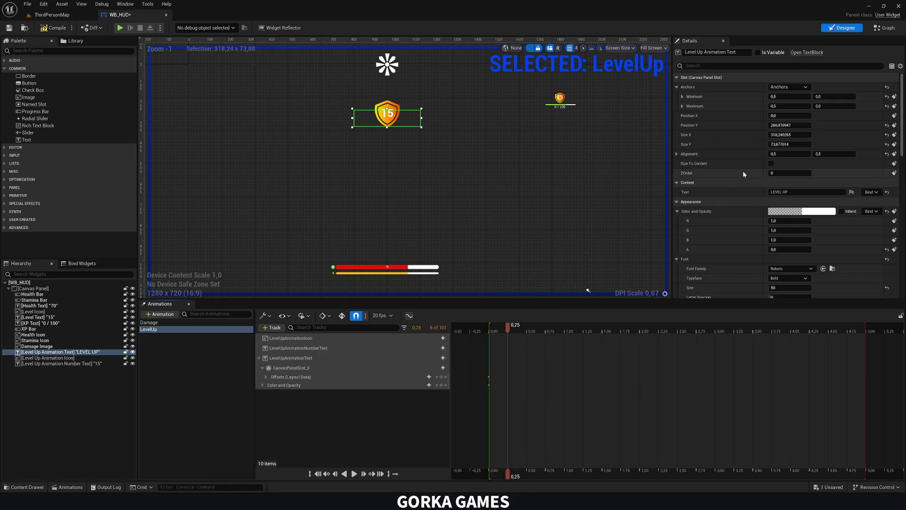
pyautogui.click(770, 126)
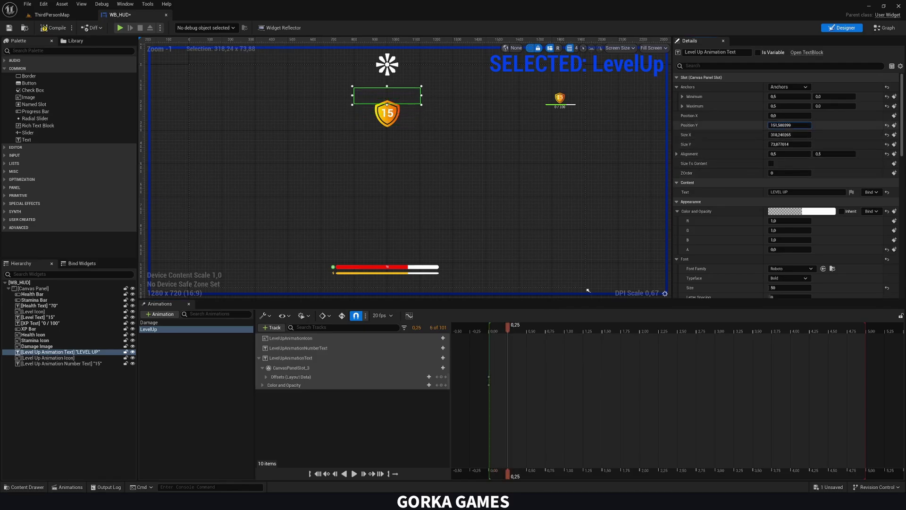
pyautogui.press('Return')
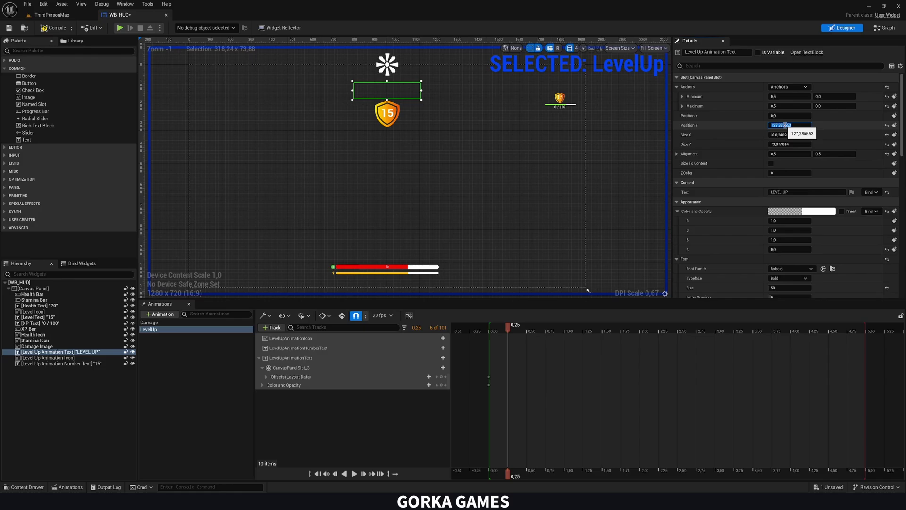
pyautogui.click(894, 125)
# Set the LEVEL UP text's alpha to 1 and keyframe it at 0.25 s
pyautogui.click(782, 250)
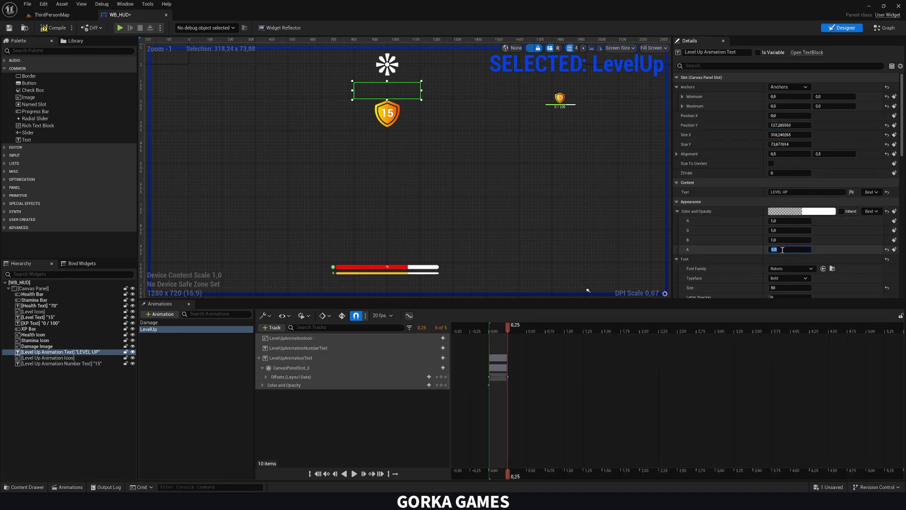
pyautogui.write('1')
pyautogui.press('Return')
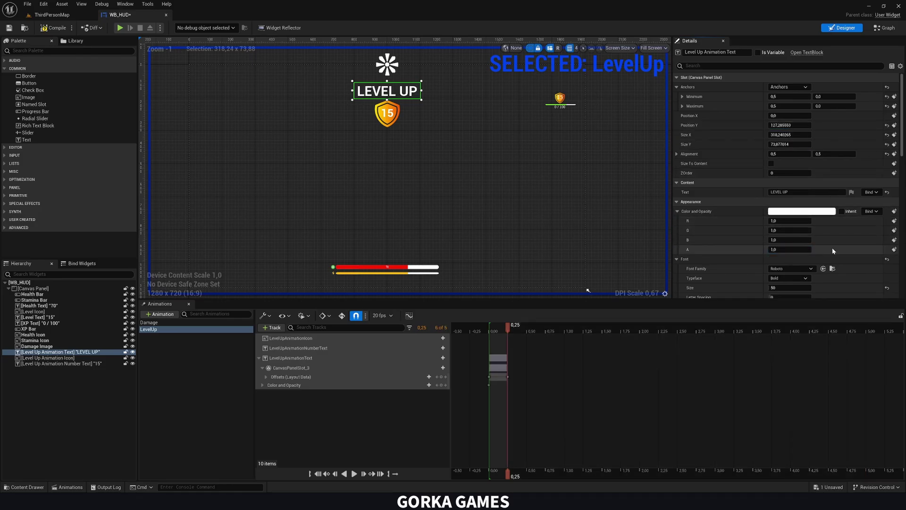
pyautogui.click(893, 250)
# Move the LEVEL UP text's end keyframes to 0.75 s and play the animation back to check its timing
pyautogui.click(490, 325)
pyautogui.moveTo(490, 326); pyautogui.dragTo(547, 385)
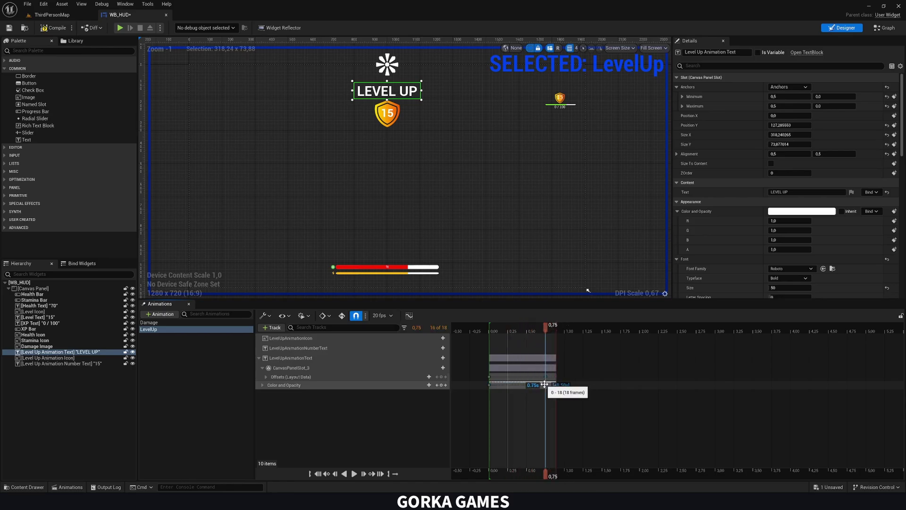
pyautogui.click(490, 328)
pyautogui.press('space')
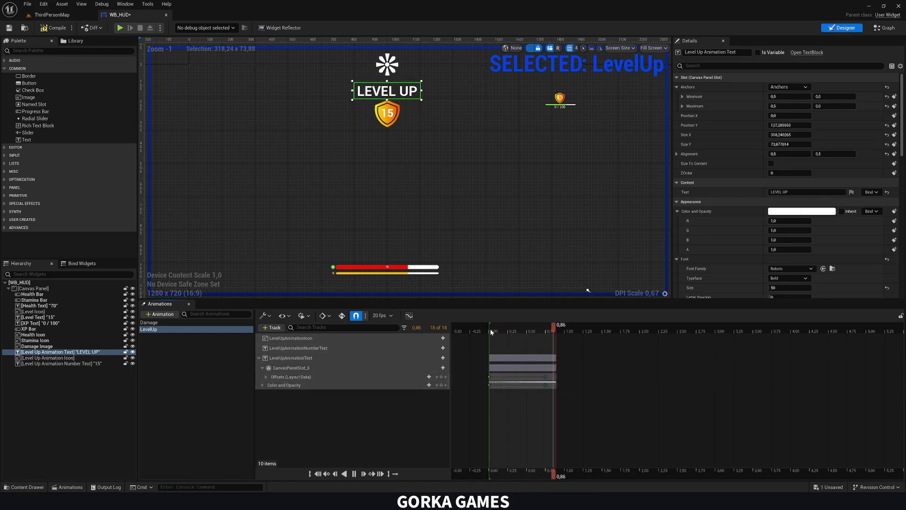
pyautogui.click(491, 332)
pyautogui.press('space')
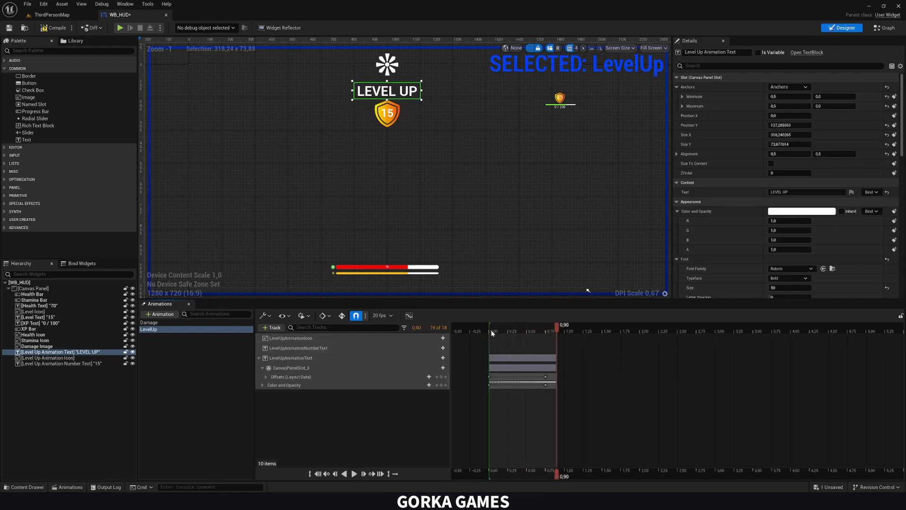
pyautogui.click(490, 330)
pyautogui.press('space')
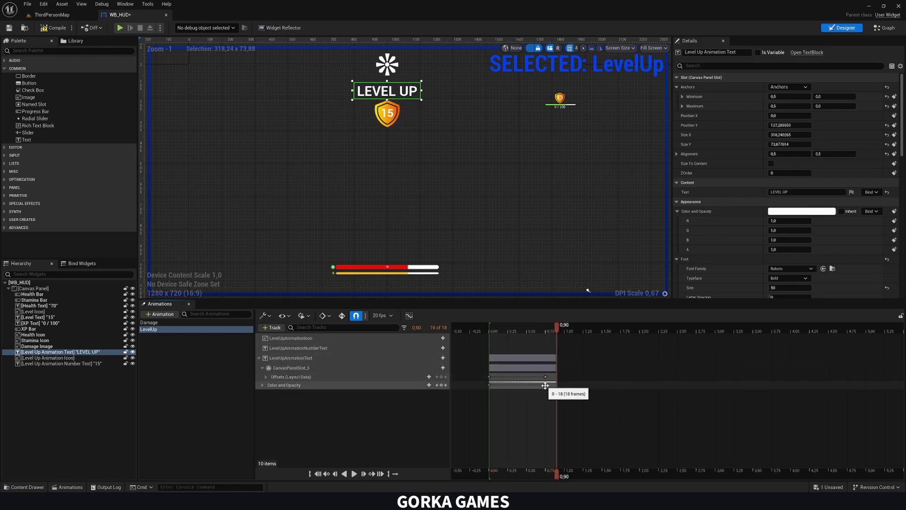
# Try ending the LEVEL UP text's fade at about 0.60 s, replay it, and return the opacity key to 0.75 s
pyautogui.click(490, 329)
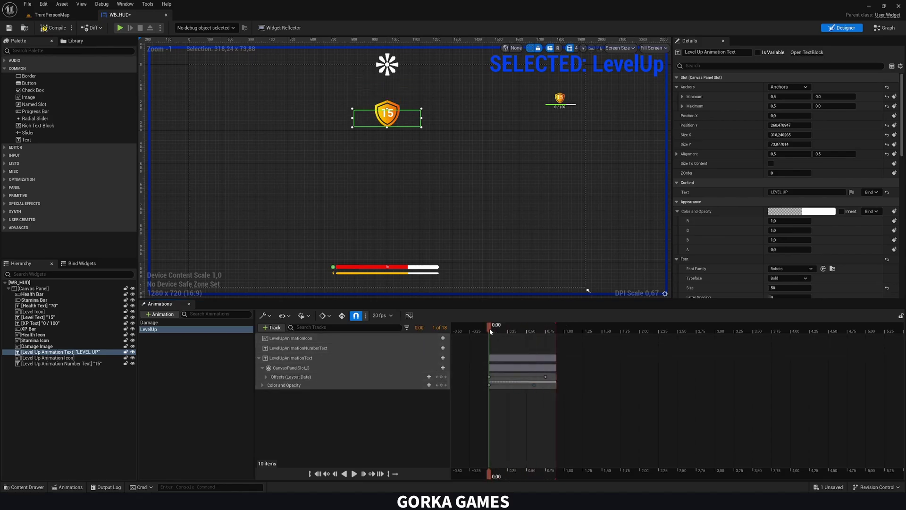
pyautogui.press('space')
pyautogui.click(489, 329)
pyautogui.press('space')
pyautogui.moveTo(538, 386); pyautogui.dragTo(543, 387)
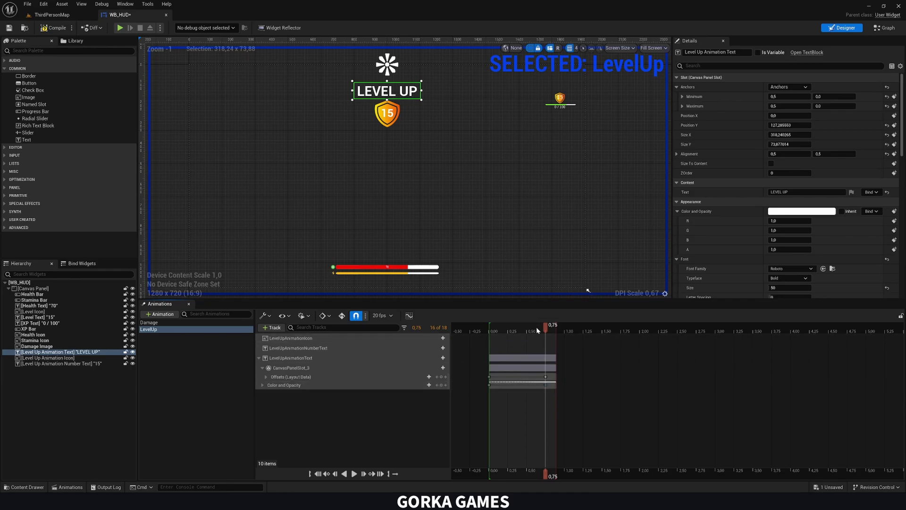
# Delay the LEVEL UP text's end opacity key to about 0.80 s, preview the result and save the widget
pyautogui.keyDown('ctrl'); pyautogui.scroll(4, 546, 385); pyautogui.keyUp('ctrl')
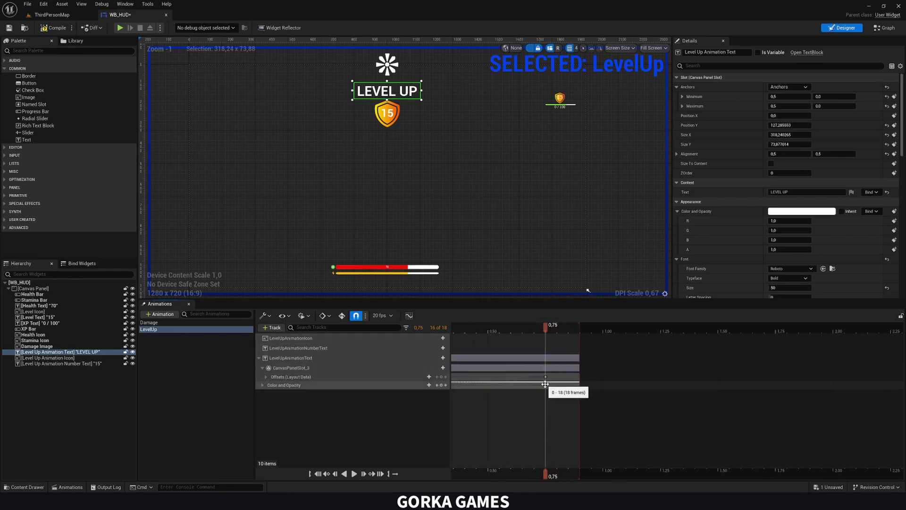
pyautogui.moveTo(545, 384); pyautogui.dragTo(558, 384)
pyautogui.click(497, 330)
pyautogui.press('space')
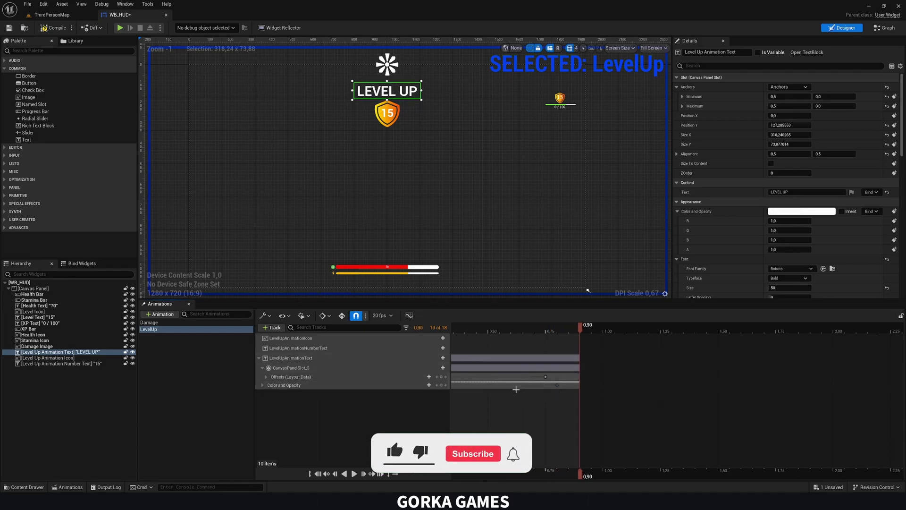
pyautogui.keyDown('ctrl'); pyautogui.scroll(-3, 516, 389); pyautogui.keyUp('ctrl')
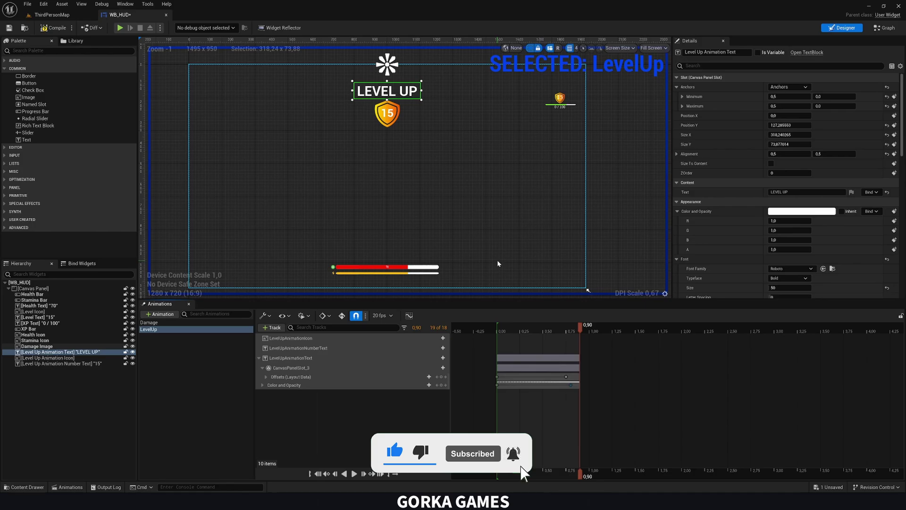
pyautogui.click(9, 28)
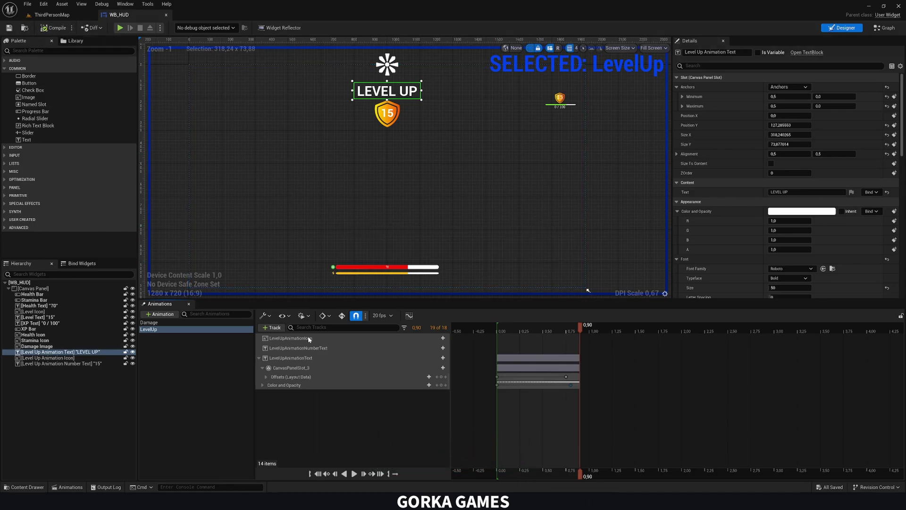
# Keyframe the Level Up Animation Icon at 0.00 s with alpha 0 and Position Y at about 449
pyautogui.click(66, 358)
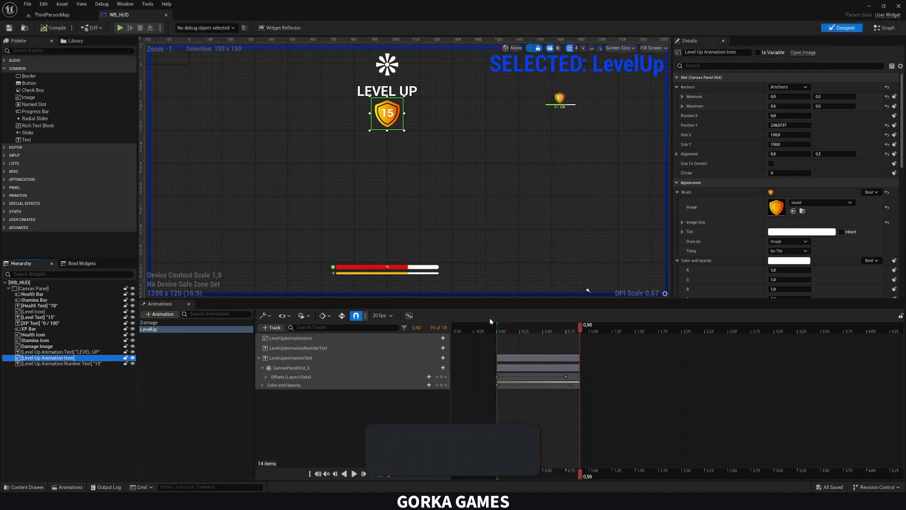
pyautogui.click(497, 329)
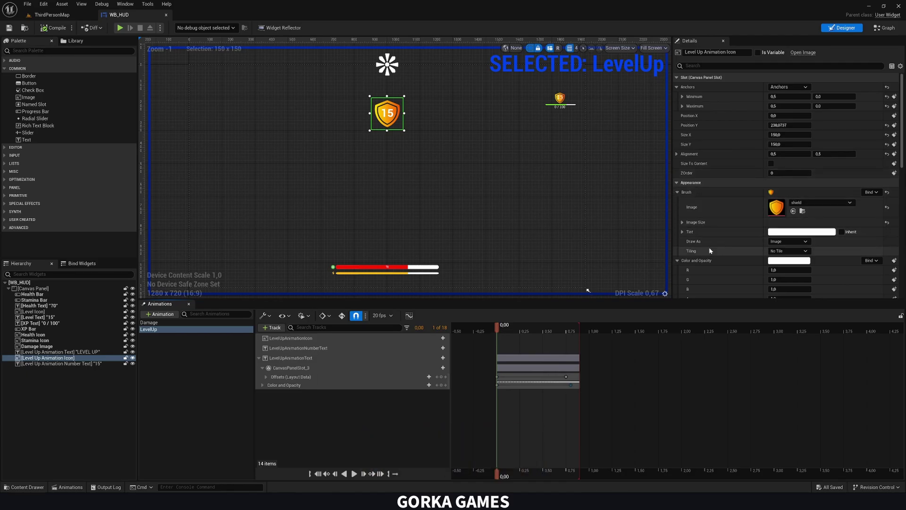
pyautogui.scroll(-2, 708, 255)
pyautogui.click(802, 264)
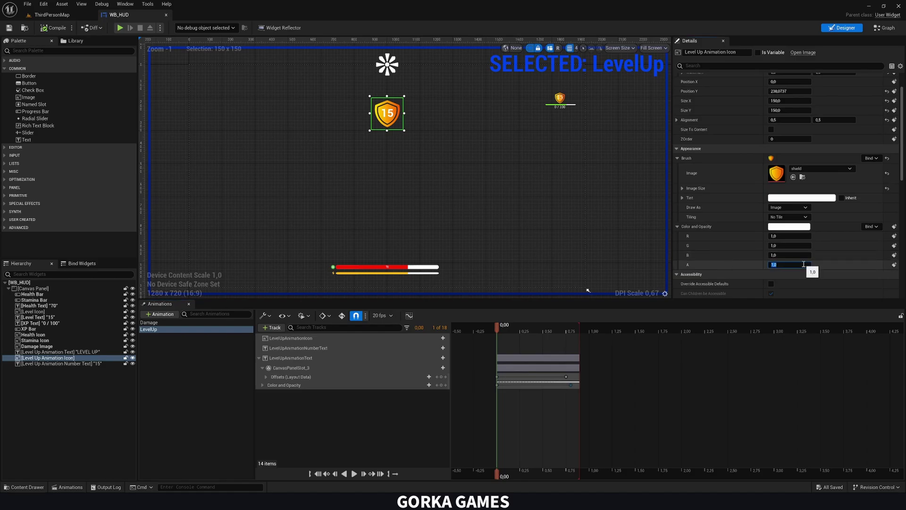
pyautogui.write('0')
pyautogui.press('Return')
pyautogui.click(894, 264)
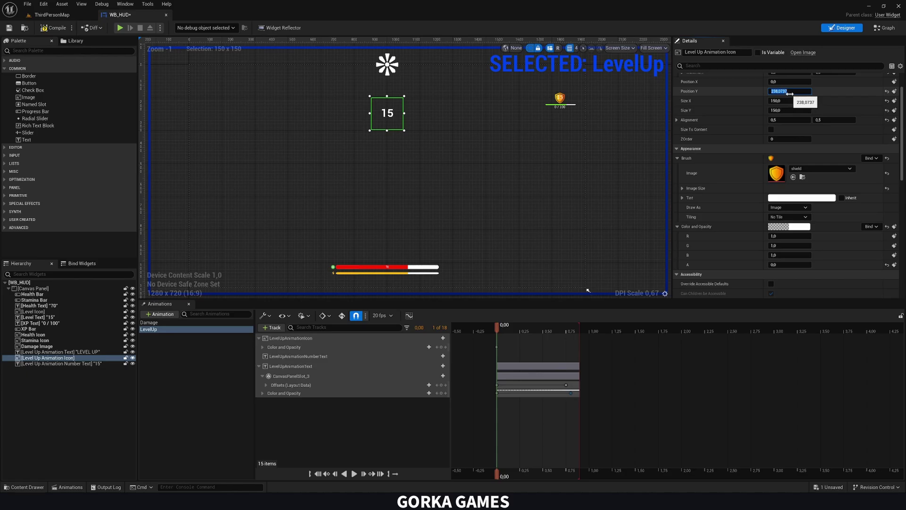
pyautogui.moveTo(797, 93); pyautogui.dragTo(786, 94)
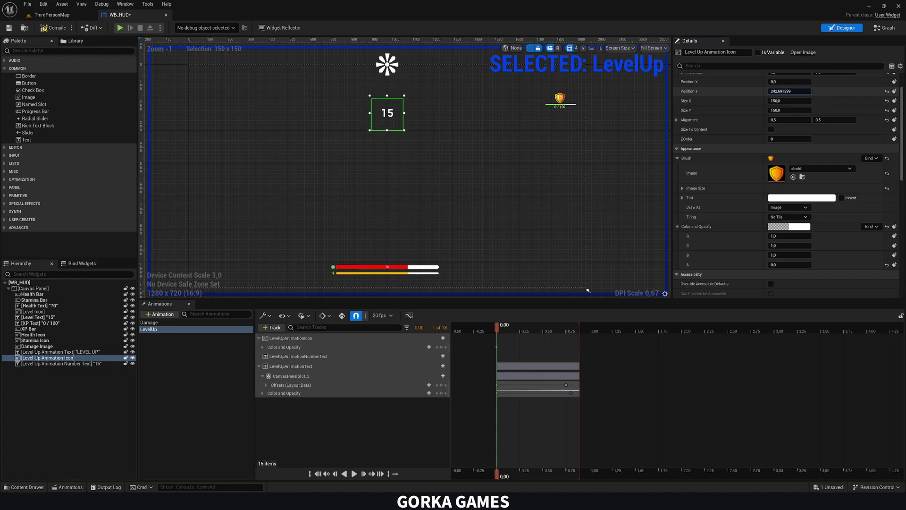
pyautogui.click(894, 91)
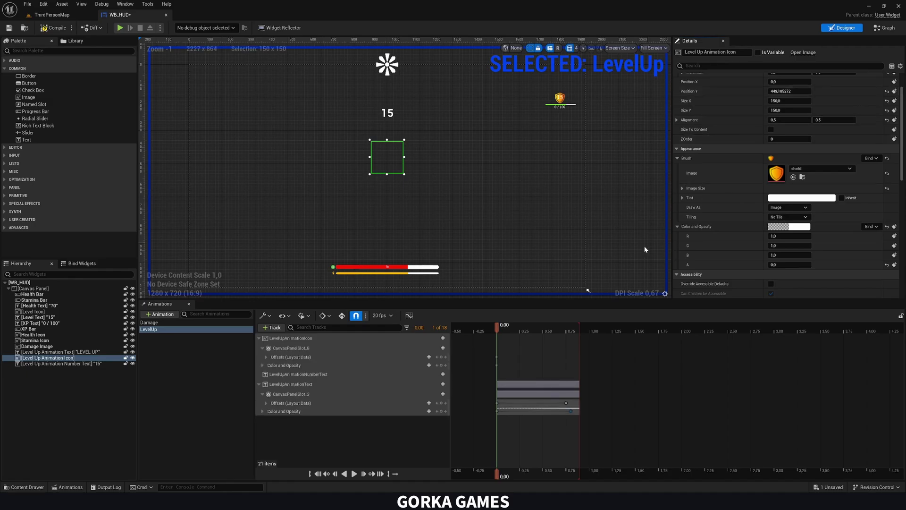
# Keyframe the Level Up Animation Icon at 0.75 s with alpha 1 and Position Y 238.0737
pyautogui.moveTo(548, 326); pyautogui.dragTo(567, 330)
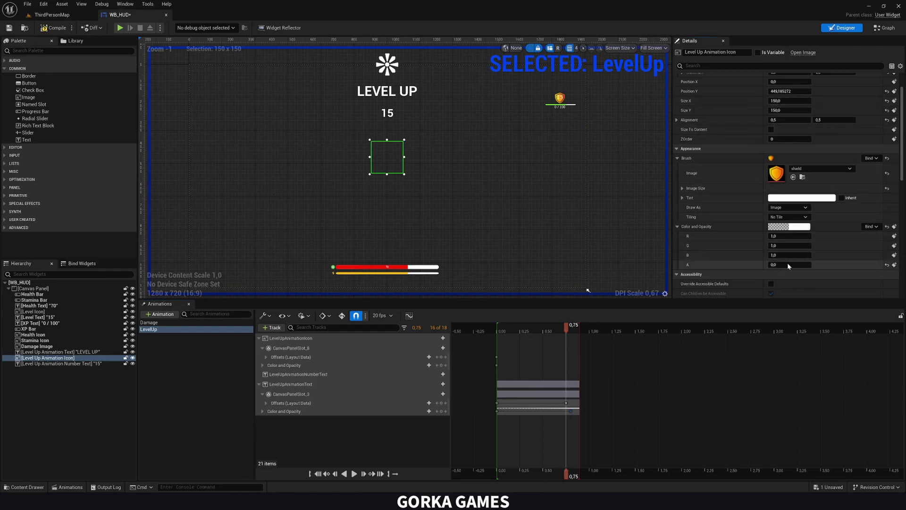
pyautogui.write('1')
pyautogui.press('Return')
pyautogui.click(894, 264)
pyautogui.scroll(2, 822, 214)
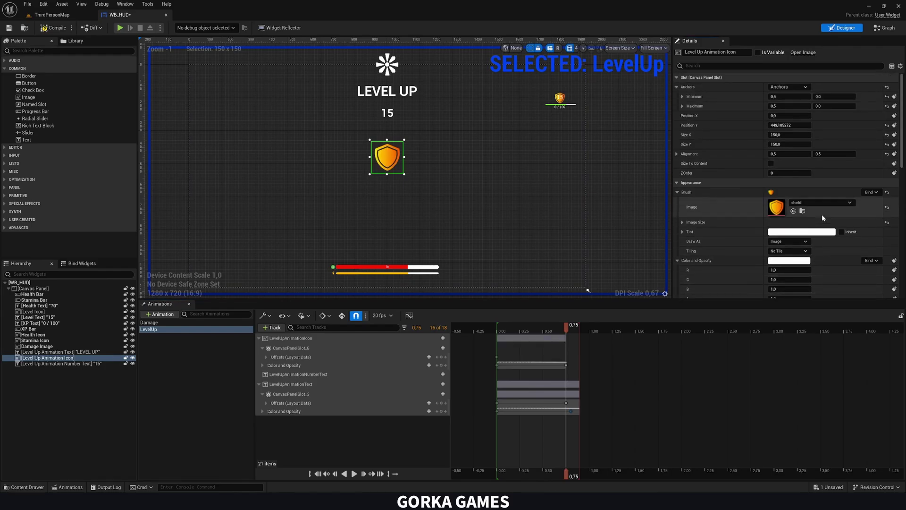
pyautogui.write('238,0737')
pyautogui.press('Return')
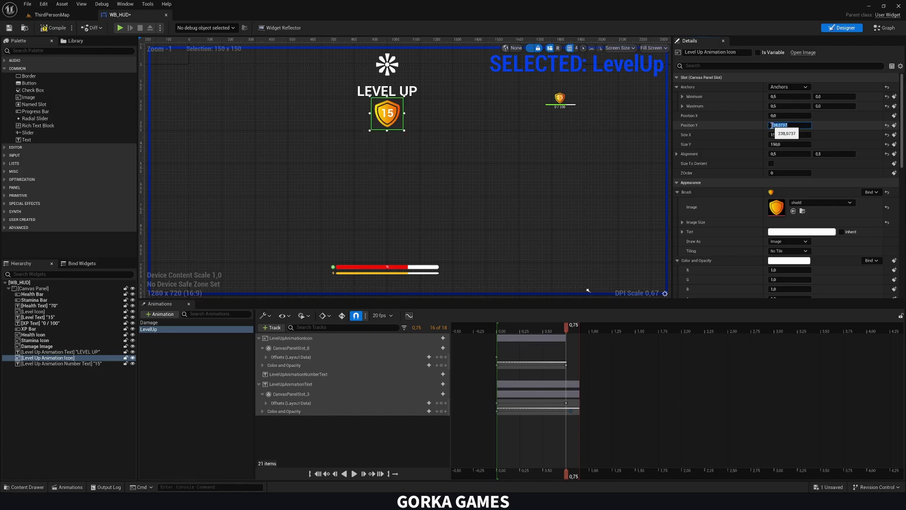
pyautogui.click(894, 125)
# Play back the LevelUp animation to check the shield icon's fade and slide together with the text
pyautogui.moveTo(496, 326)
pyautogui.mouseDown()
pyautogui.moveTo(576, 328)
pyautogui.moveTo(499, 331)
pyautogui.mouseUp()
pyautogui.press('space')
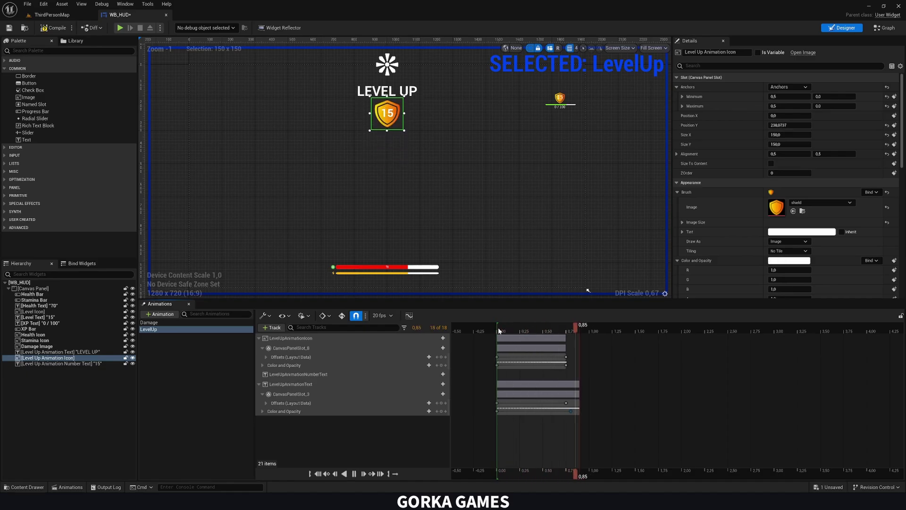
pyautogui.press('space')
pyautogui.press('space')
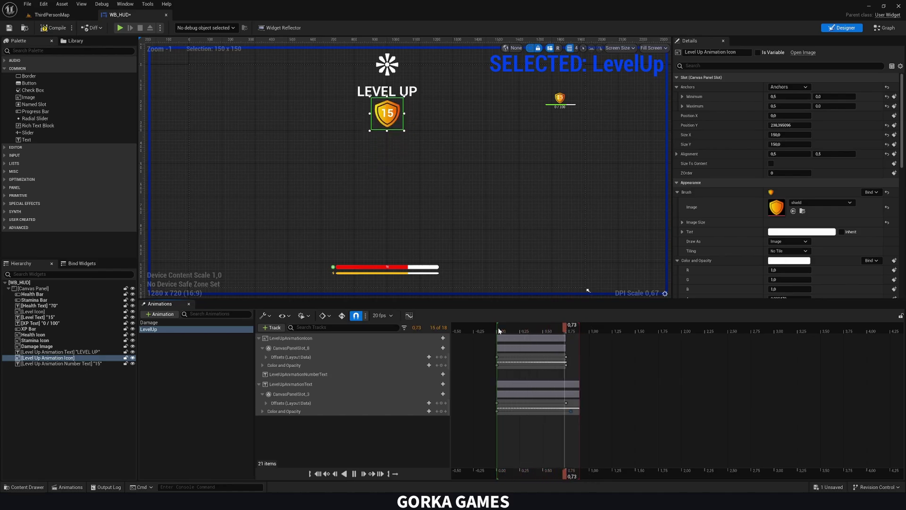
pyautogui.click(498, 330)
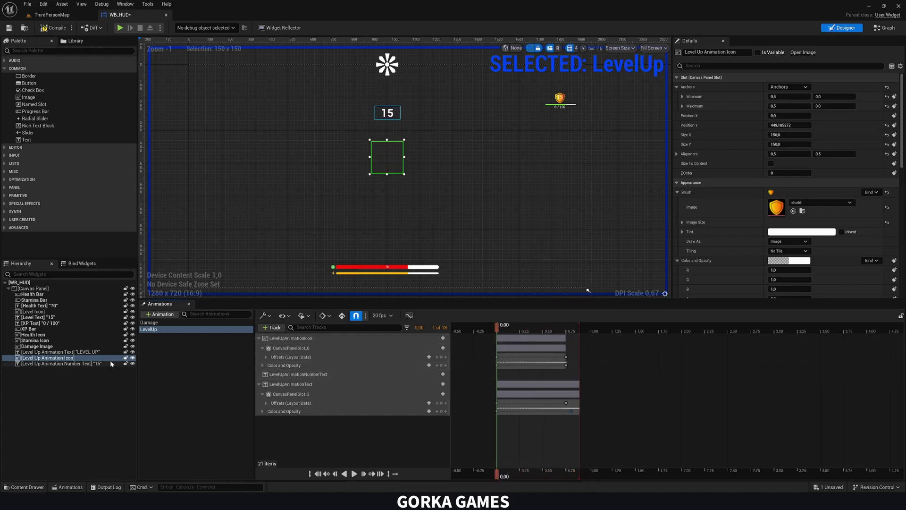
# Compile the widget and keyframe the level number text at 0.00 s with alpha 0 and Position Y at about 535
pyautogui.click(387, 113)
pyautogui.click(54, 29)
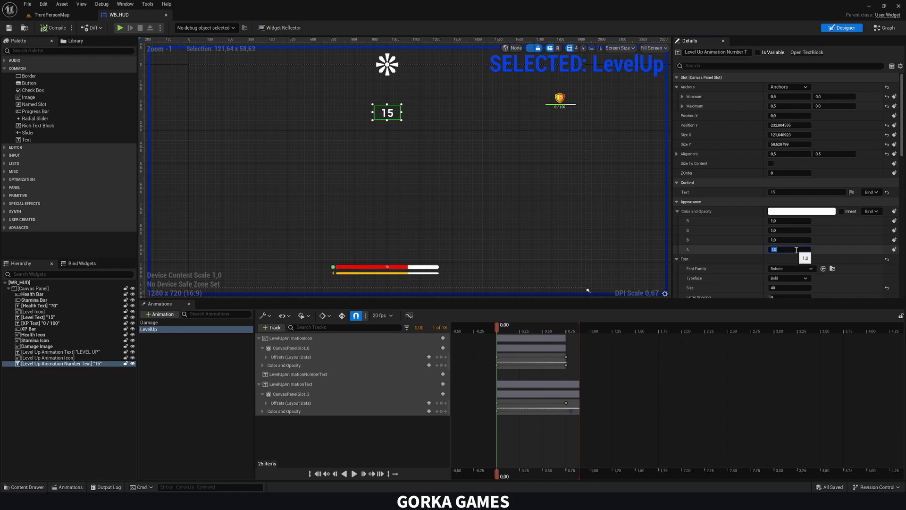
pyautogui.click(894, 249)
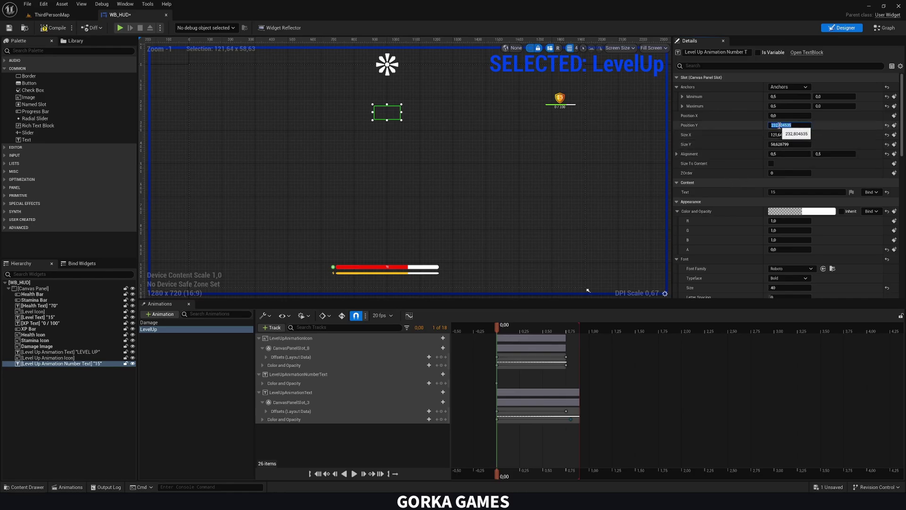
pyautogui.moveTo(799, 125); pyautogui.dragTo(803, 125)
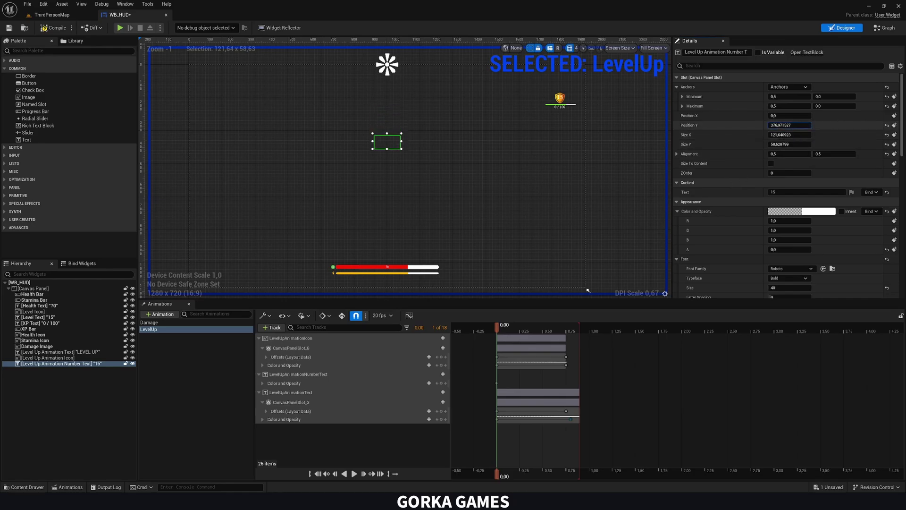
pyautogui.click(895, 125)
# Keyframe the level number text at 0.75 s with alpha 1 and Position Y 232.804535
pyautogui.click(565, 328)
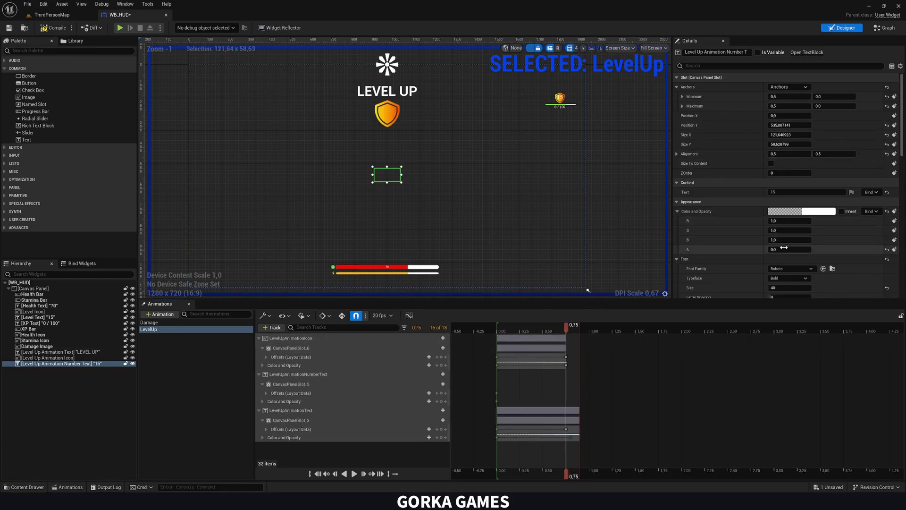
pyautogui.write('1')
pyautogui.press('Return')
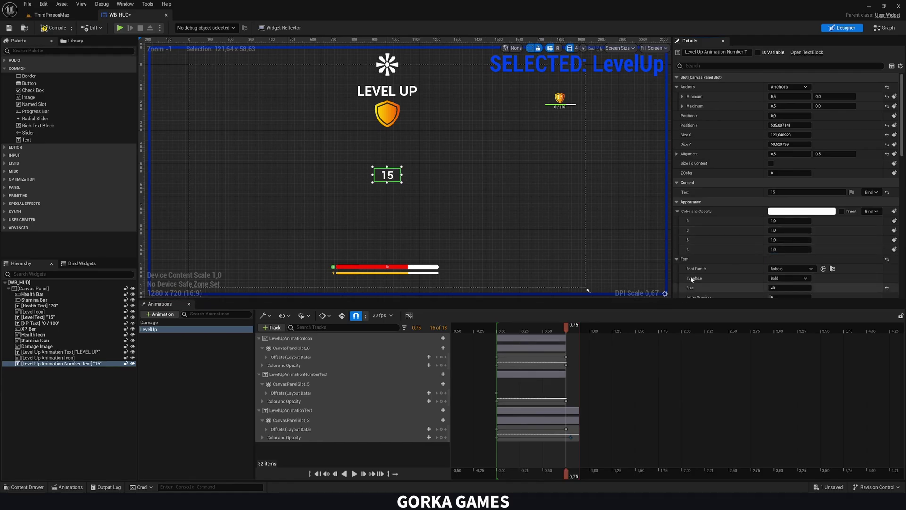
pyautogui.click(792, 125)
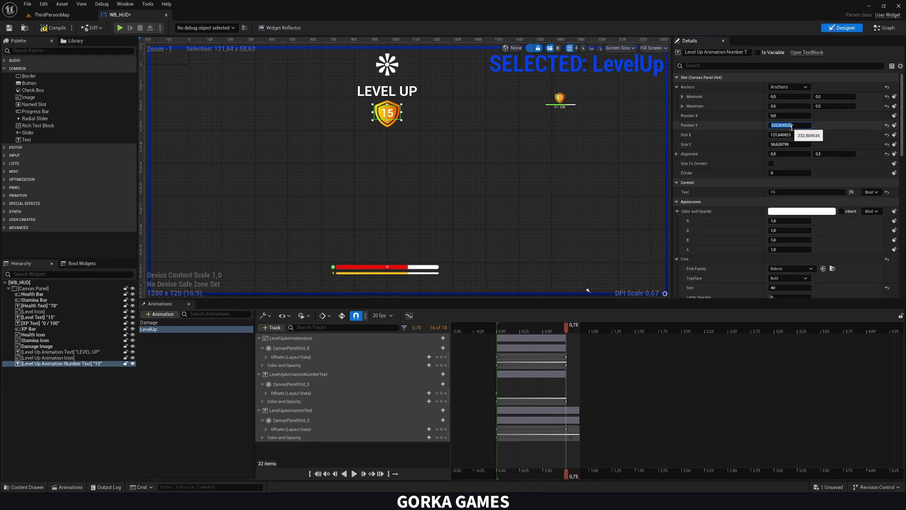
pyautogui.click(894, 125)
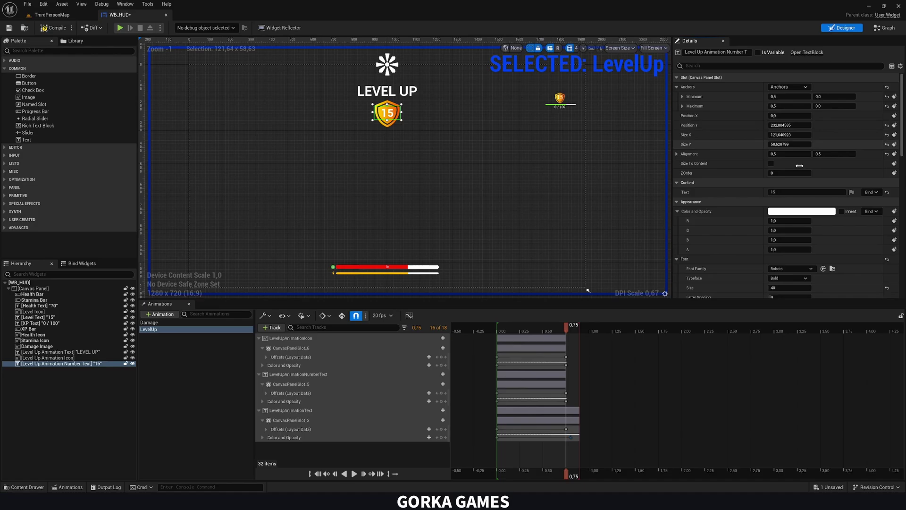
# Preview the animation with the level number included, clear the widget selection and save WB_HUD
pyautogui.click(499, 330)
pyautogui.press('space')
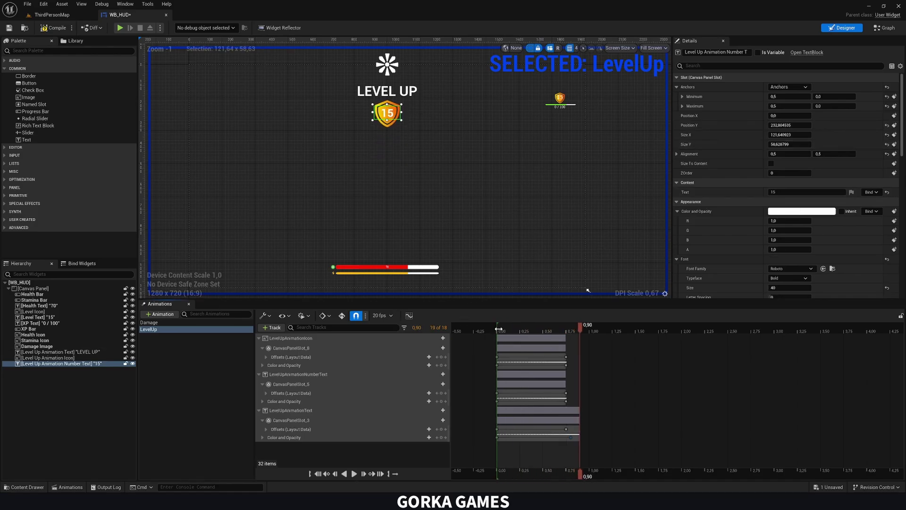
pyautogui.click(499, 329)
pyautogui.press('space')
pyautogui.click(498, 329)
pyautogui.press('space')
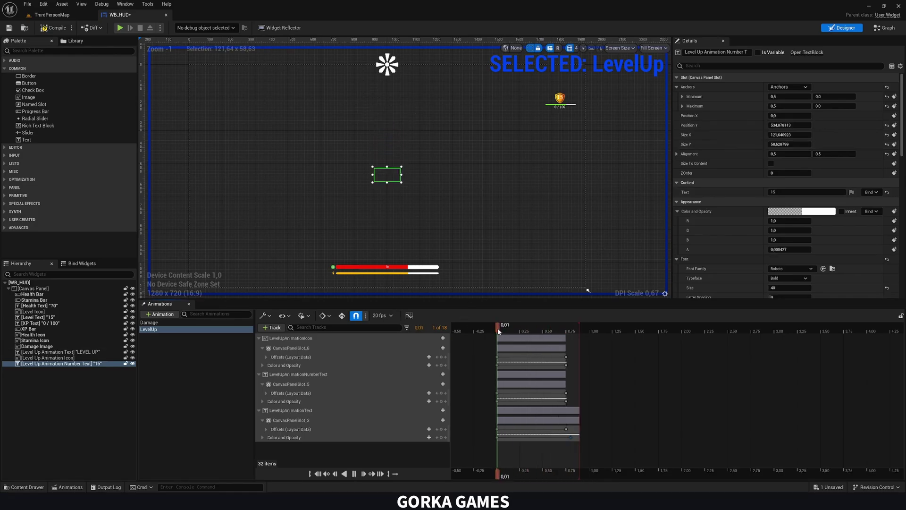
pyautogui.click(109, 392)
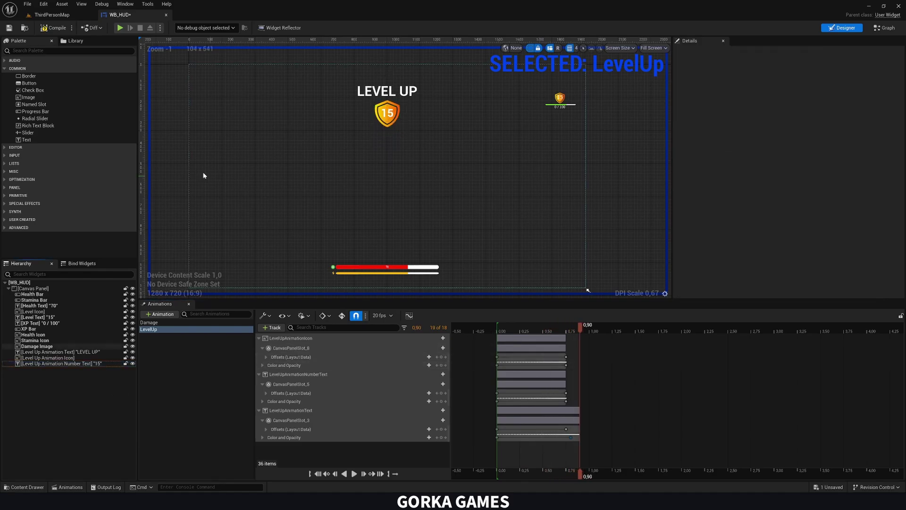
pyautogui.hotkey('ctrl', 's')
# Replay the LevelUp animation from the start several times to examine how text, icon and number enter together
pyautogui.click(497, 329)
pyautogui.press('space')
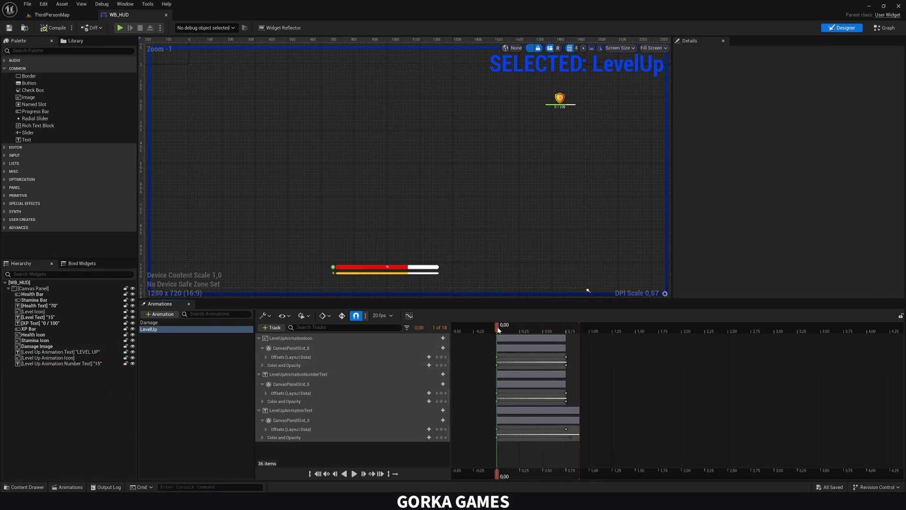
pyautogui.click(499, 330)
pyautogui.press('space')
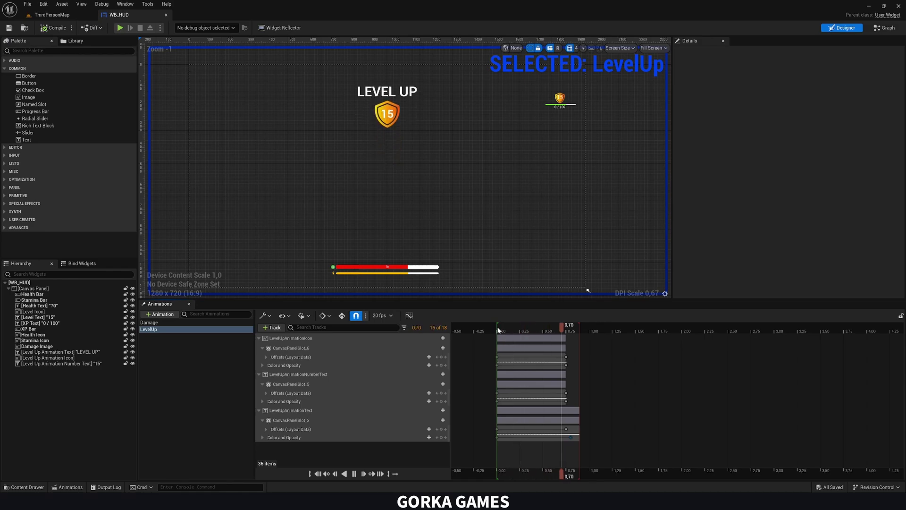
pyautogui.click(498, 330)
pyautogui.press('space')
pyautogui.click(497, 330)
pyautogui.press('space')
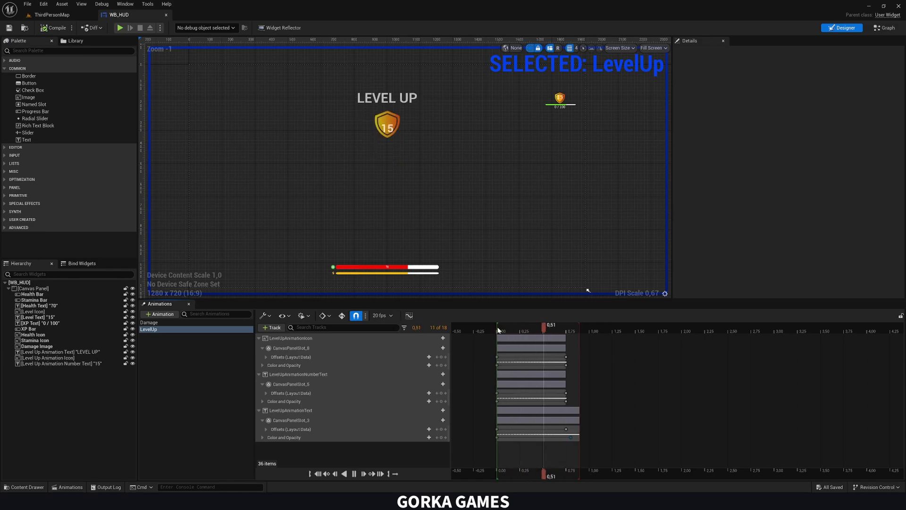
pyautogui.click(498, 329)
pyautogui.press('space')
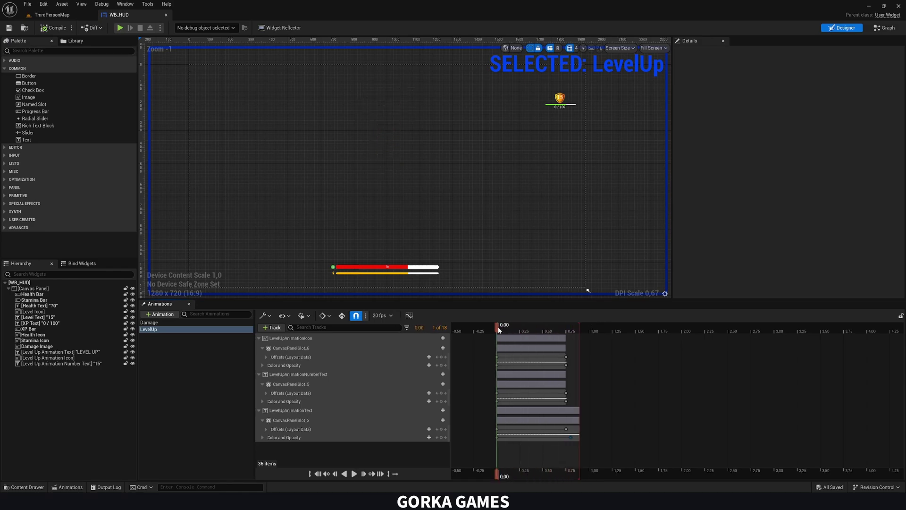
pyautogui.click(499, 329)
pyautogui.press('space')
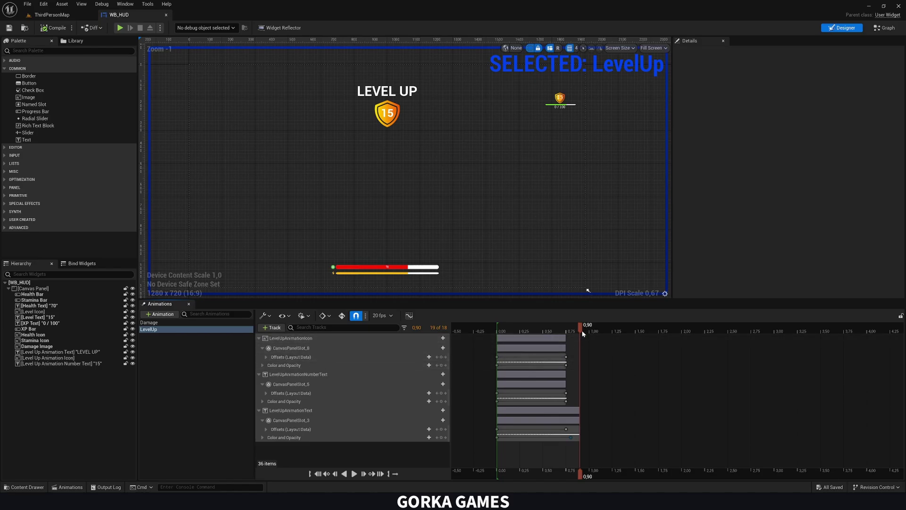
# Copy the shield icon's 0.75 s position and opacity keys and place the copies at 1.25 s
pyautogui.moveTo(581, 332)
pyautogui.mouseDown()
pyautogui.moveTo(611, 331)
pyautogui.moveTo(589, 332)
pyautogui.mouseUp()
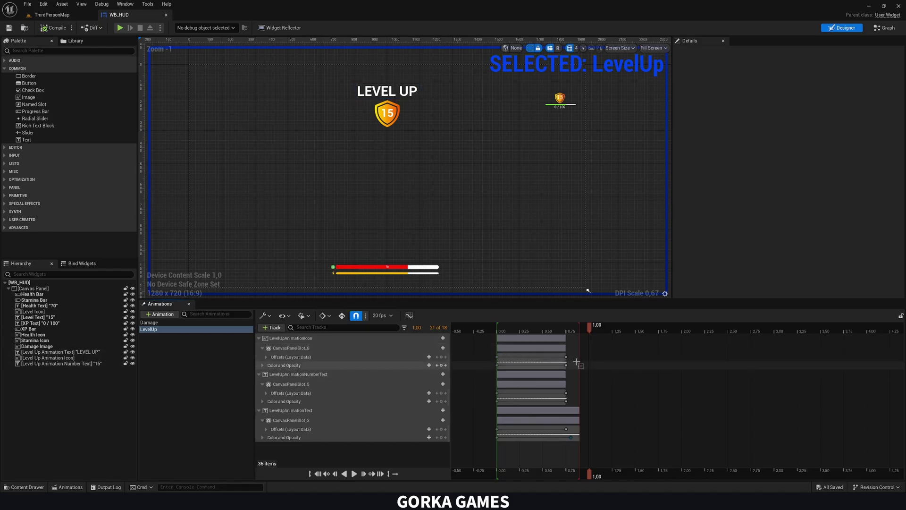
pyautogui.keyDown('ctrl'); pyautogui.scroll(5, 576, 367); pyautogui.keyUp('ctrl')
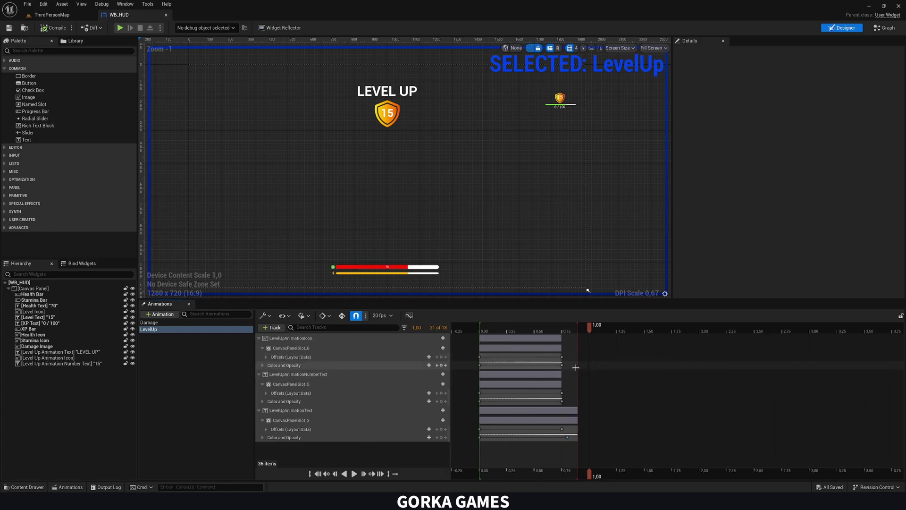
pyautogui.doubleClick(518, 357)
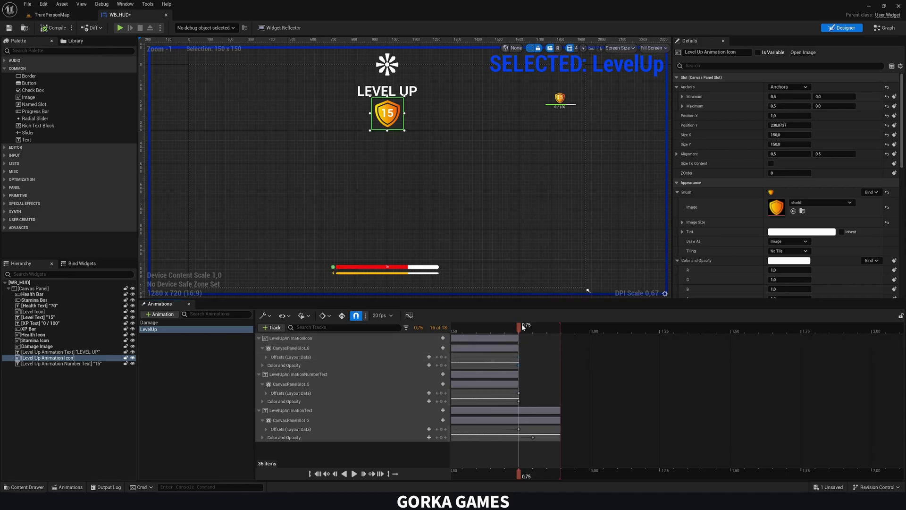
pyautogui.moveTo(521, 325); pyautogui.dragTo(548, 327)
pyautogui.hotkey('ctrl', 'v')
pyautogui.hotkey('ctrl', 'z')
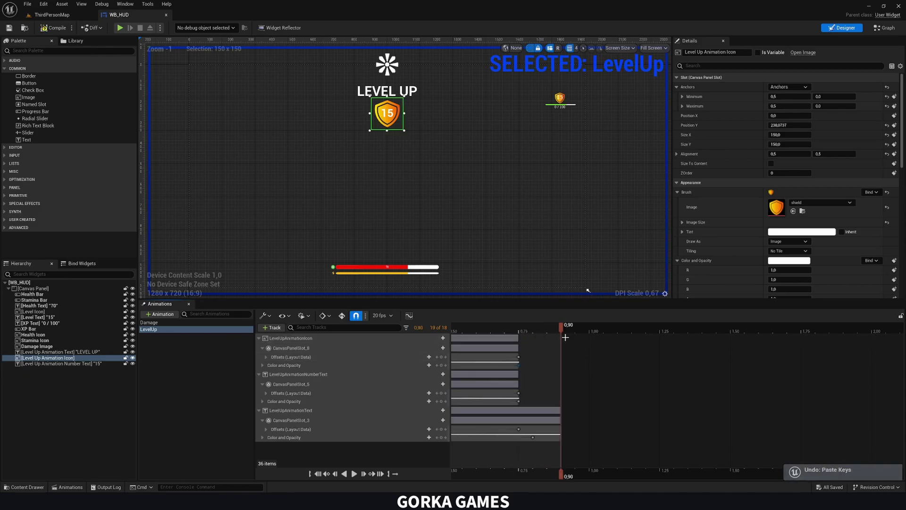
pyautogui.hotkey('ctrl', 'v')
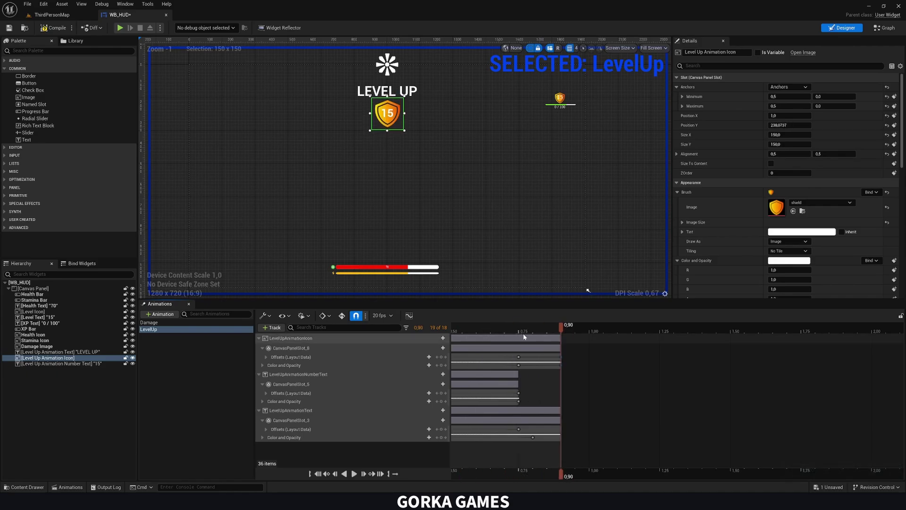
pyautogui.click(553, 330)
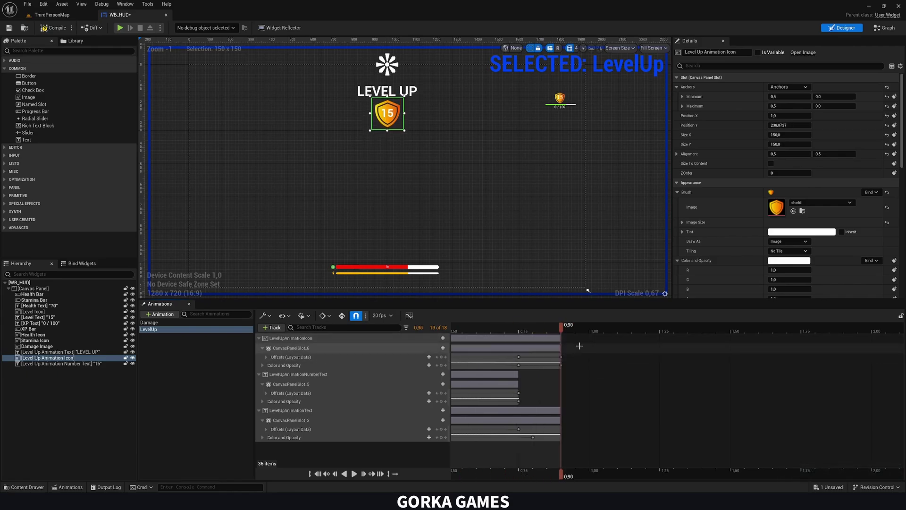
pyautogui.moveTo(562, 363); pyautogui.dragTo(655, 364)
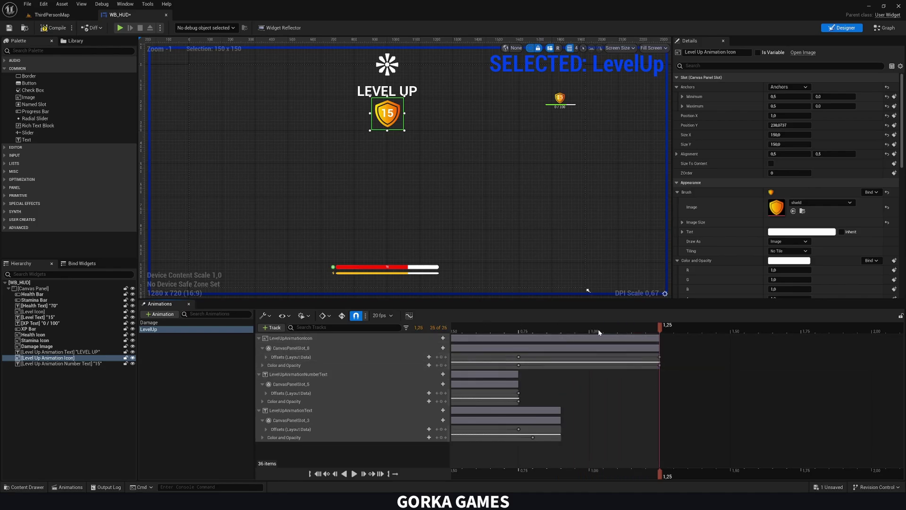
# Copy the level number text's 0.75 s position and opacity keys to 1.25 s
pyautogui.moveTo(508, 385)
pyautogui.mouseDown()
pyautogui.moveTo(528, 400)
pyautogui.moveTo(513, 394)
pyautogui.mouseUp()
pyautogui.hotkey('ctrl', 'z')
pyautogui.moveTo(660, 332); pyautogui.dragTo(646, 331)
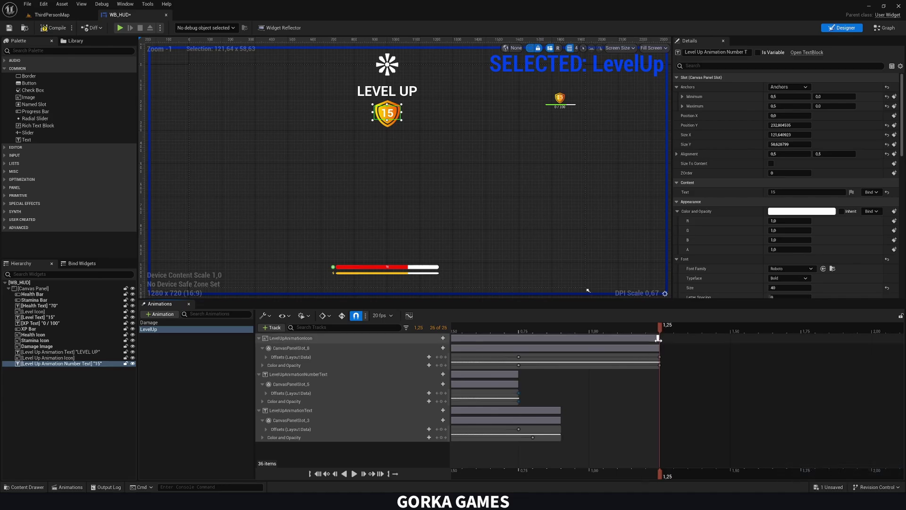
pyautogui.hotkey('ctrl', 'v')
# Copy the LEVEL UP text's visible-state position and opacity keys to 1.25 s
pyautogui.moveTo(532, 448); pyautogui.dragTo(518, 428)
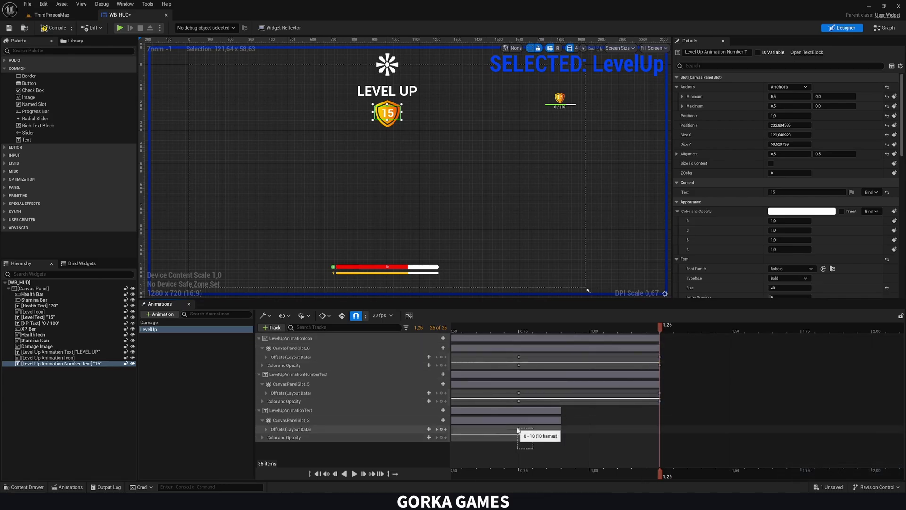
pyautogui.press('Left')
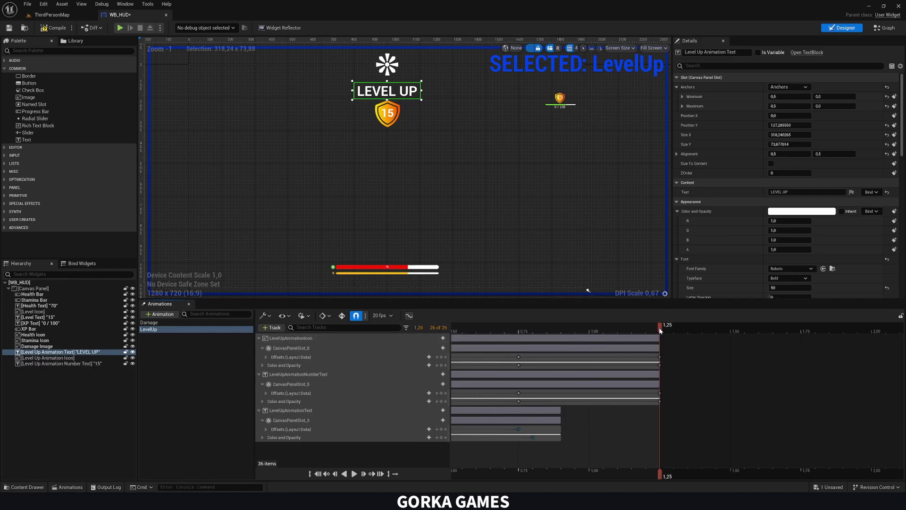
pyautogui.press('Return')
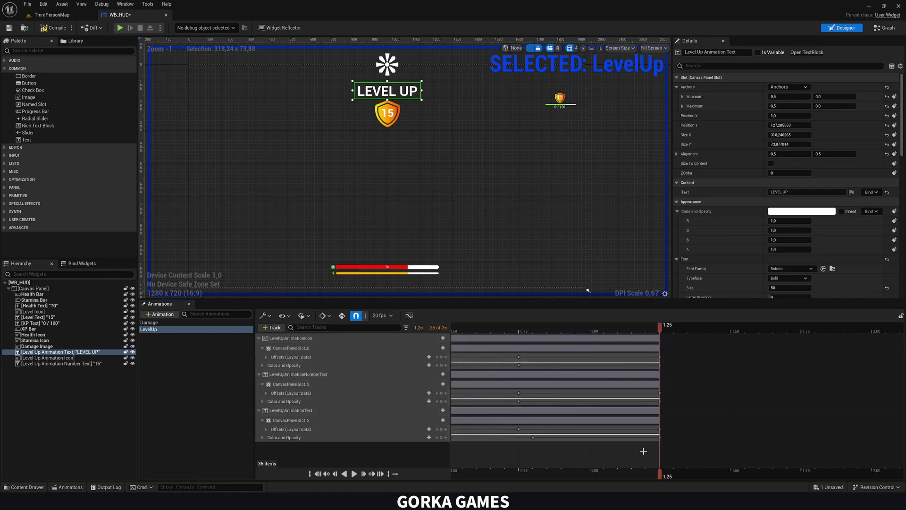
# Play the full LevelUp animation from 0.00 s to check the hold up to 1.25 s
pyautogui.keyDown('ctrl'); pyautogui.scroll(-5, 527, 379); pyautogui.keyUp('ctrl')
pyautogui.click(522, 362)
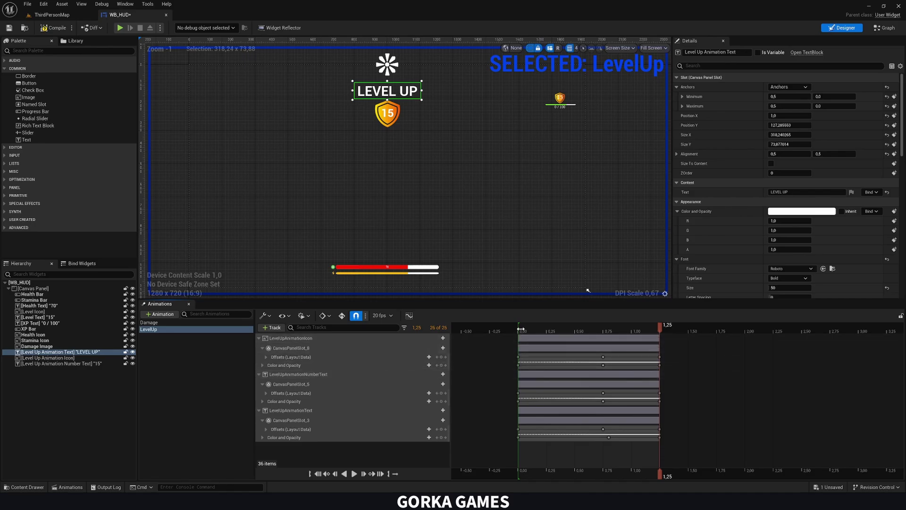
pyautogui.press('space')
pyautogui.click(516, 335)
pyautogui.press('space')
# Key the LEVEL UP text's opacity at 0 at 1.50 s in the LevelUp animation
pyautogui.moveTo(660, 331); pyautogui.dragTo(696, 332)
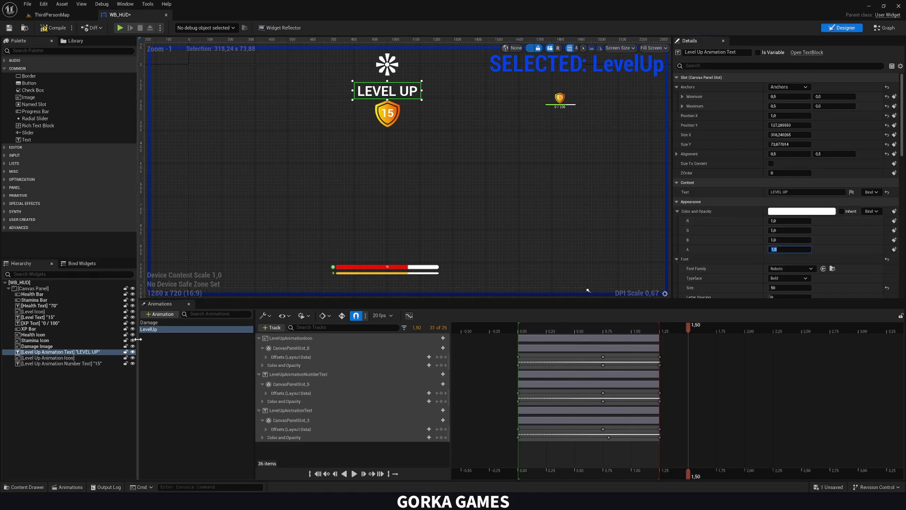
pyautogui.click(894, 249)
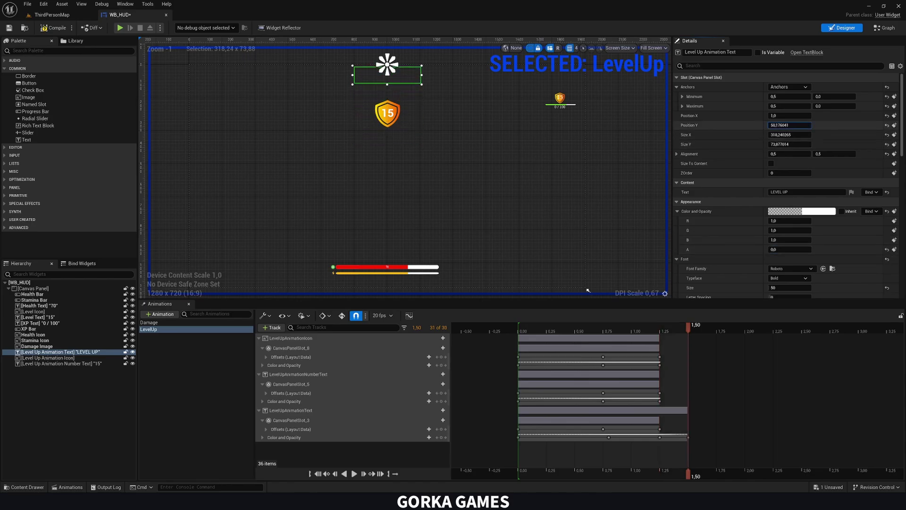
# Try a LEVEL UP text Position Y key of about 33.8 at 1.50 s, preview the motion, and undo the key
pyautogui.moveTo(789, 125); pyautogui.dragTo(794, 125)
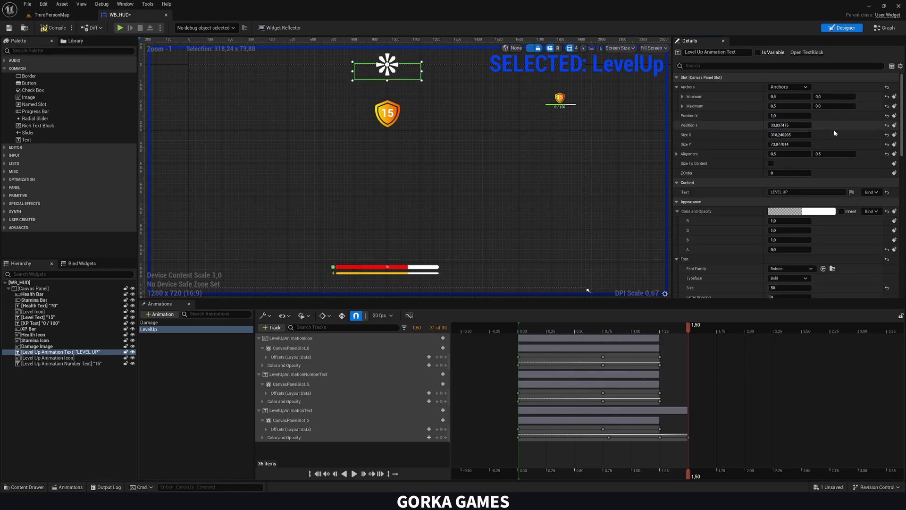
pyautogui.click(893, 126)
pyautogui.press('space')
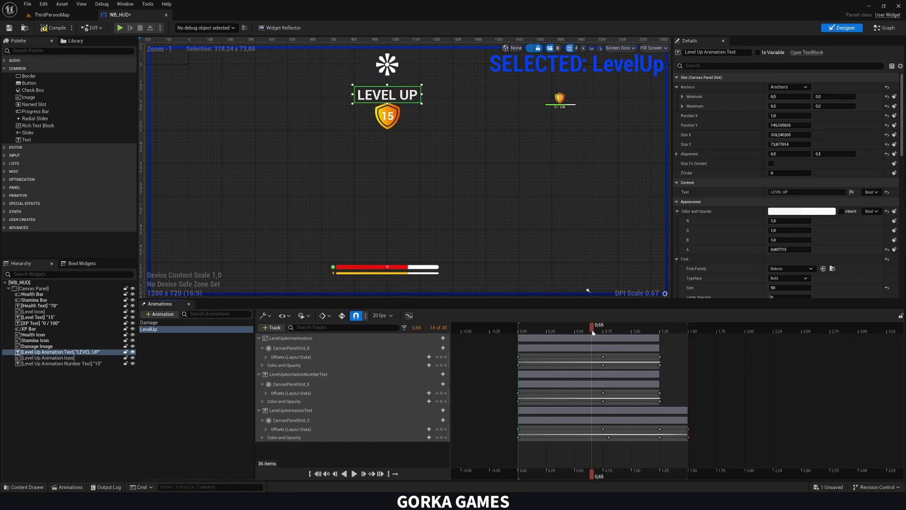
pyautogui.moveTo(545, 330); pyautogui.dragTo(525, 330)
pyautogui.press('space')
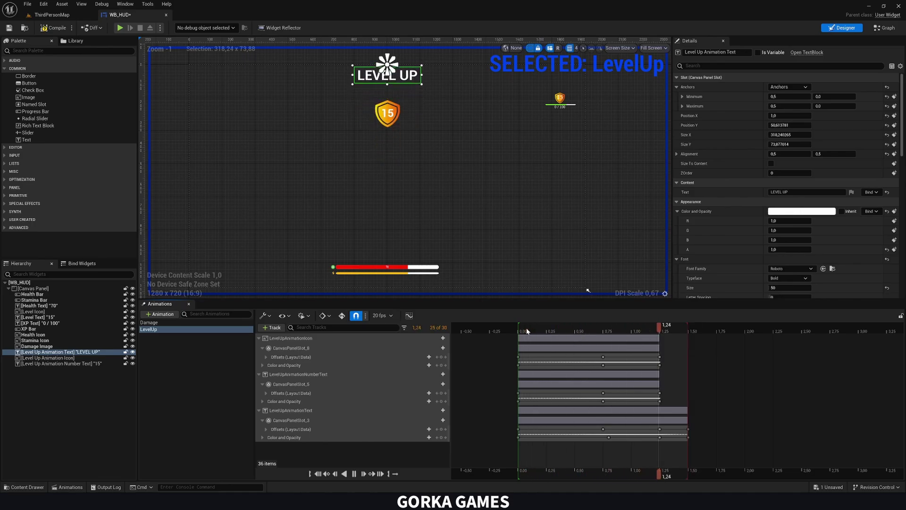
pyautogui.moveTo(608, 324); pyautogui.dragTo(659, 330)
pyautogui.hotkey('ctrl', 'z')
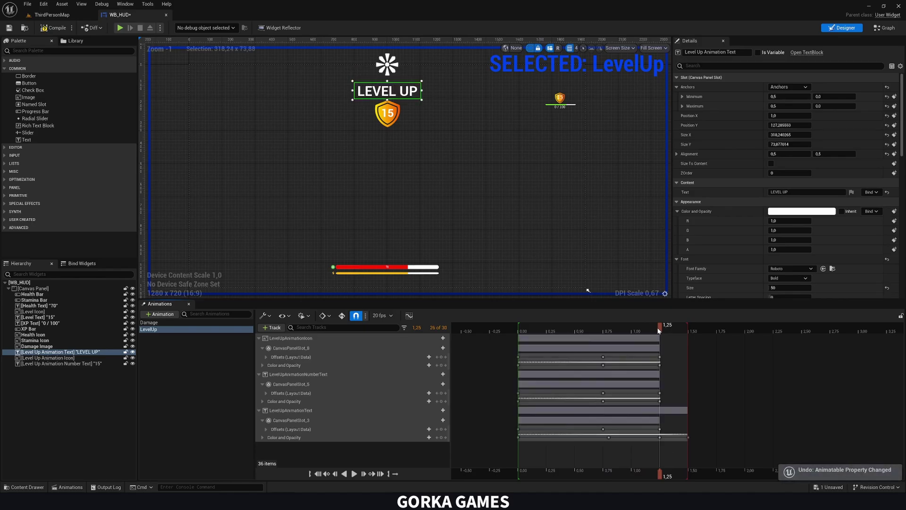
# Play the animation through 1.50 s to check the LEVEL UP text's fade-out
pyautogui.click(560, 328)
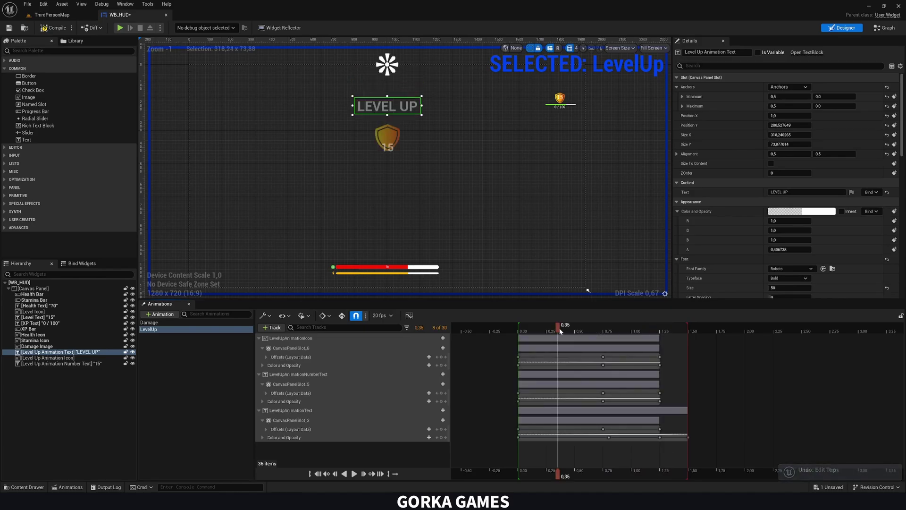
pyautogui.press('space')
pyautogui.press('space')
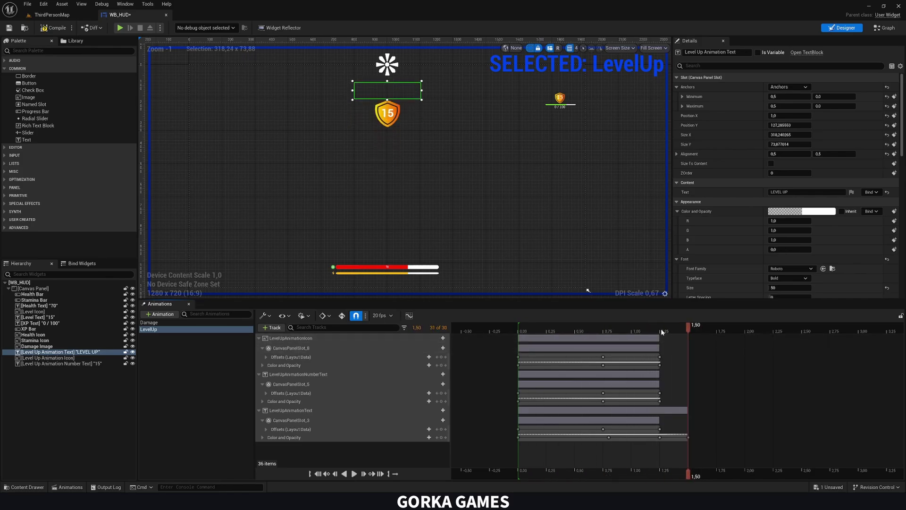
# Try an upward exit for the LEVEL UP text with Position Y about -3.7 keyed at 1.50 s, preview it, and undo it
pyautogui.click(659, 332)
pyautogui.moveTo(681, 329)
pyautogui.mouseDown()
pyautogui.moveTo(660, 332)
pyautogui.moveTo(680, 331)
pyautogui.mouseUp()
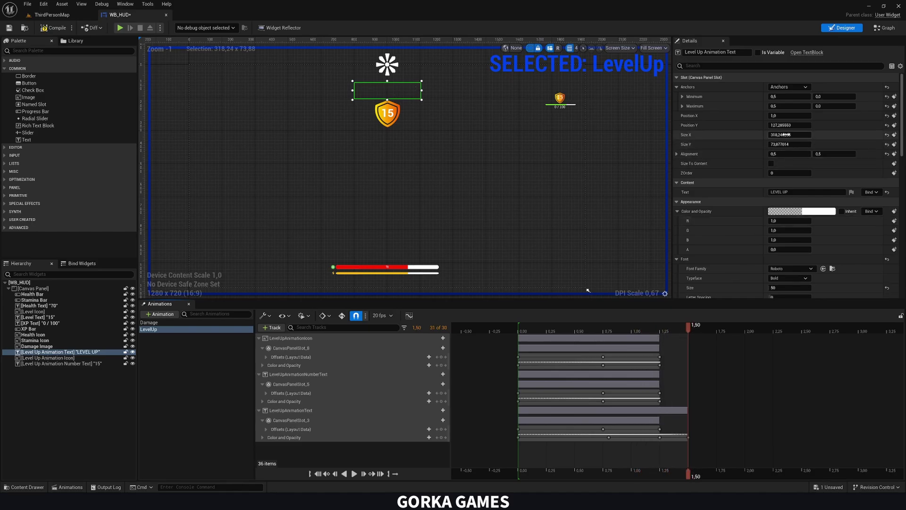
pyautogui.moveTo(789, 125); pyautogui.dragTo(774, 125)
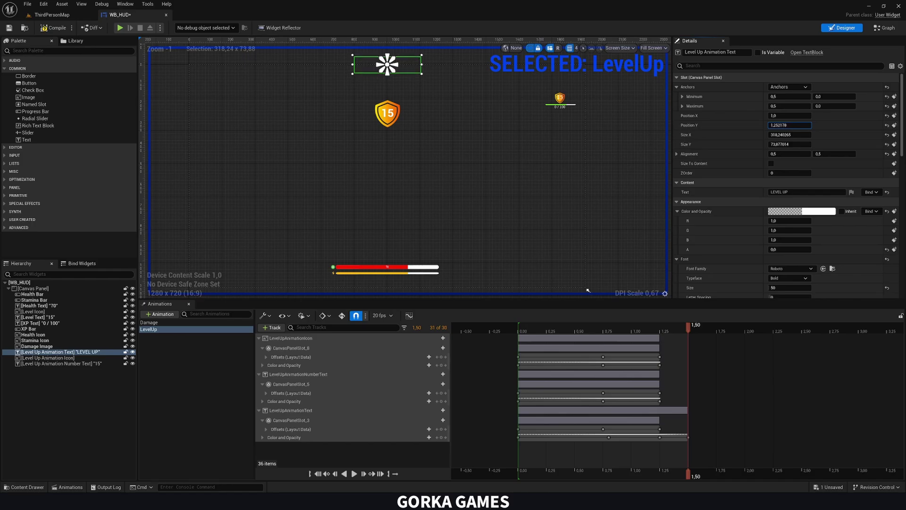
pyautogui.click(894, 125)
pyautogui.click(585, 330)
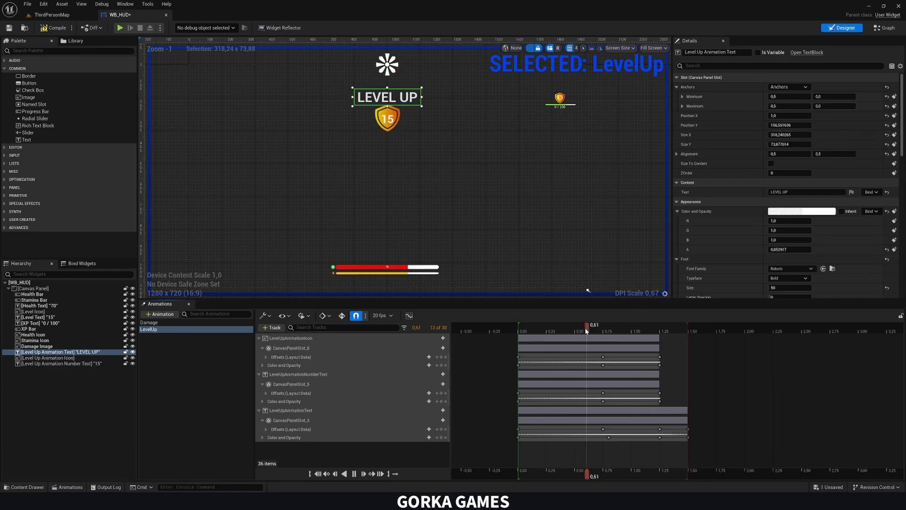
pyautogui.press('space')
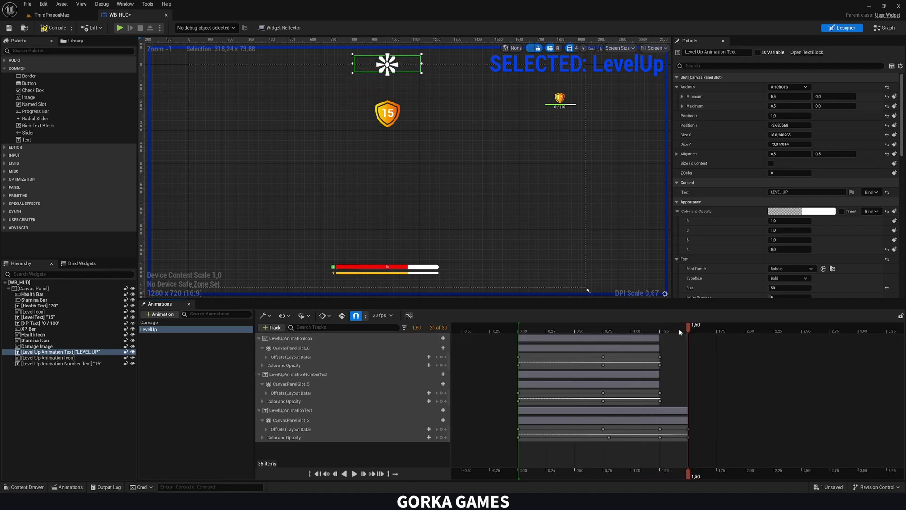
pyautogui.click(660, 330)
pyautogui.moveTo(659, 331); pyautogui.dragTo(590, 329)
pyautogui.hotkey('ctrl', 'z')
pyautogui.press('space')
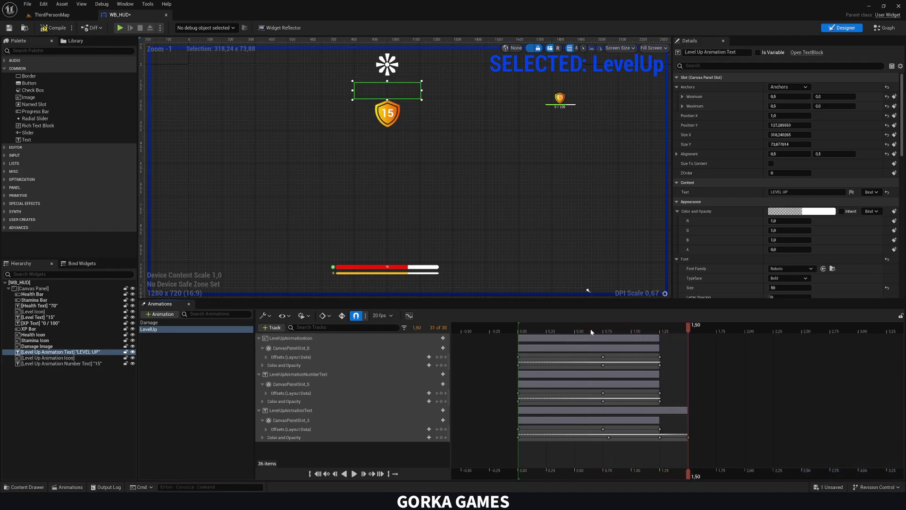
# Key the shield icon's opacity at 0 at 1.50 s
pyautogui.click(604, 331)
pyautogui.click(56, 358)
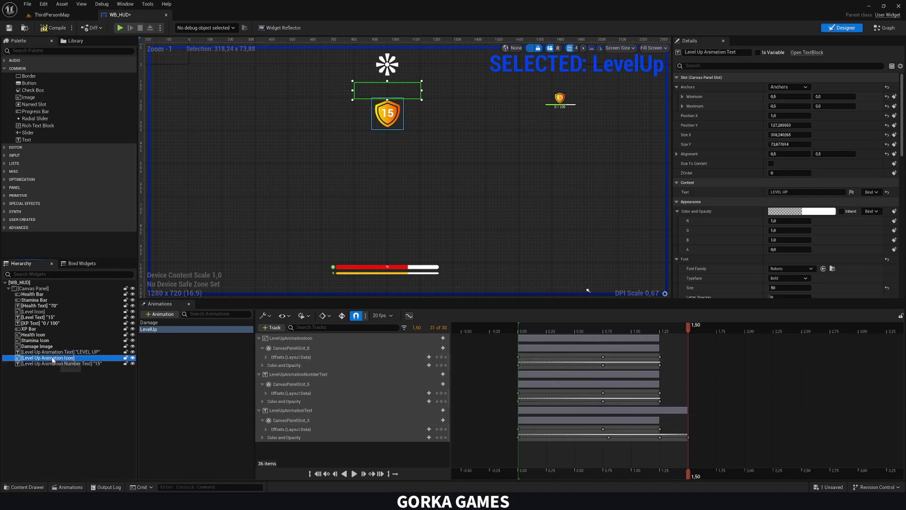
pyautogui.scroll(-3, 749, 229)
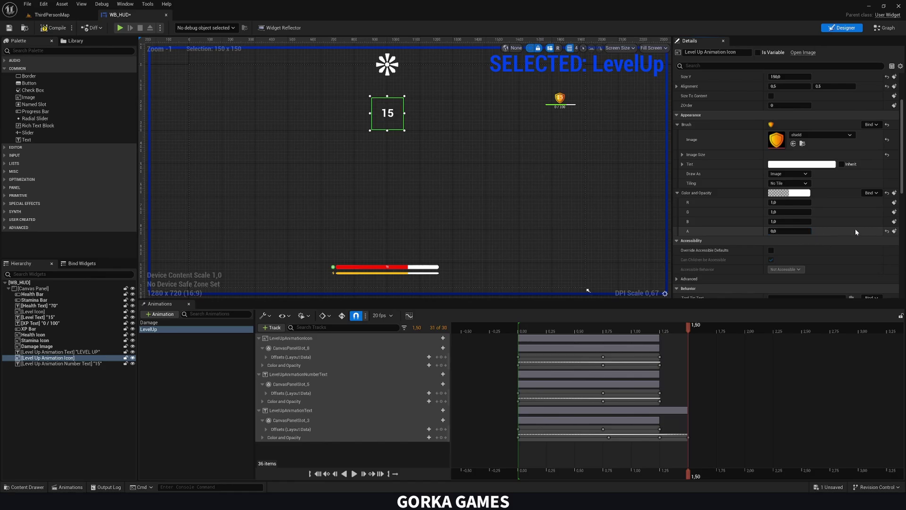
pyautogui.click(894, 232)
# Key the level number text's opacity at 0 at 1.50 s
pyautogui.click(42, 363)
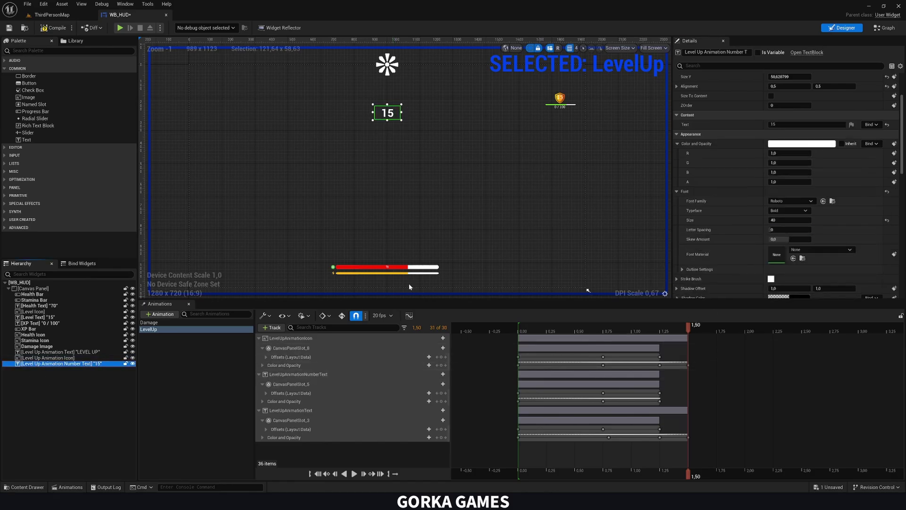
pyautogui.click(786, 183)
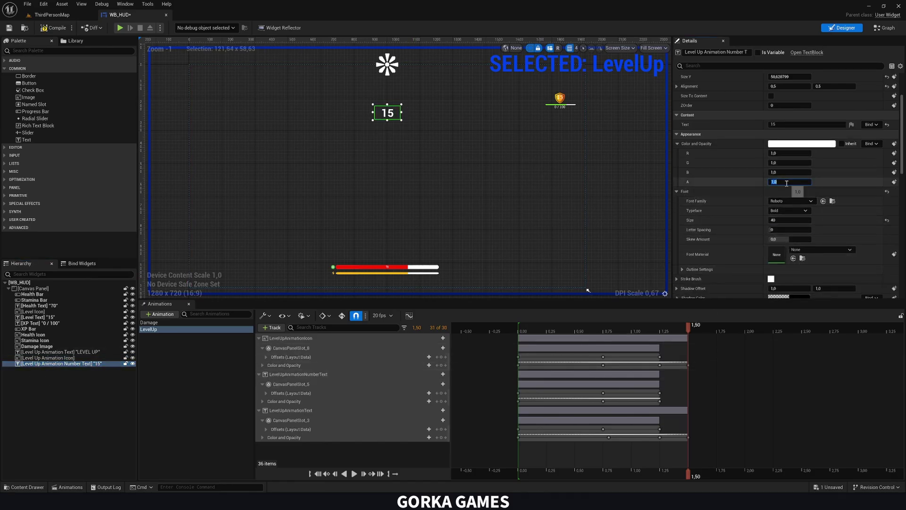
pyautogui.click(894, 182)
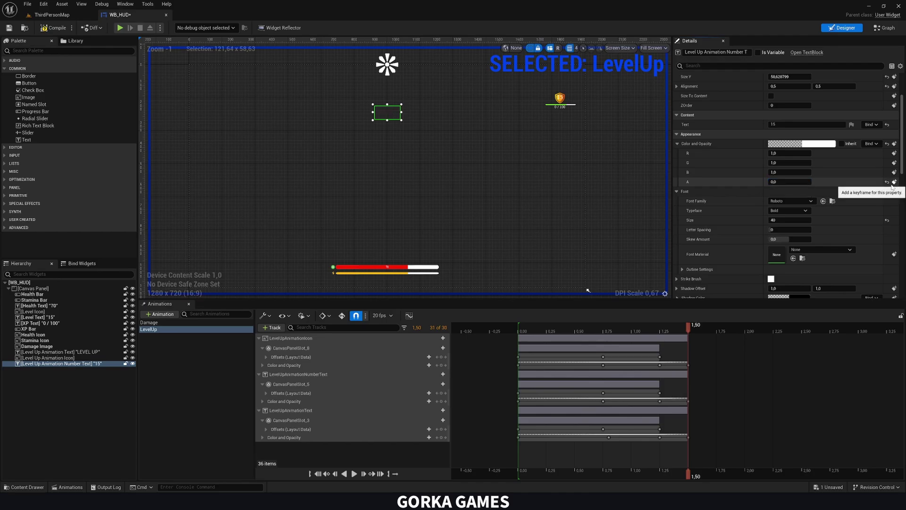
# Preview the complete LevelUp animation from 0.00 s, save WB_HUD, and deselect the animation
pyautogui.click(520, 331)
pyautogui.press('space')
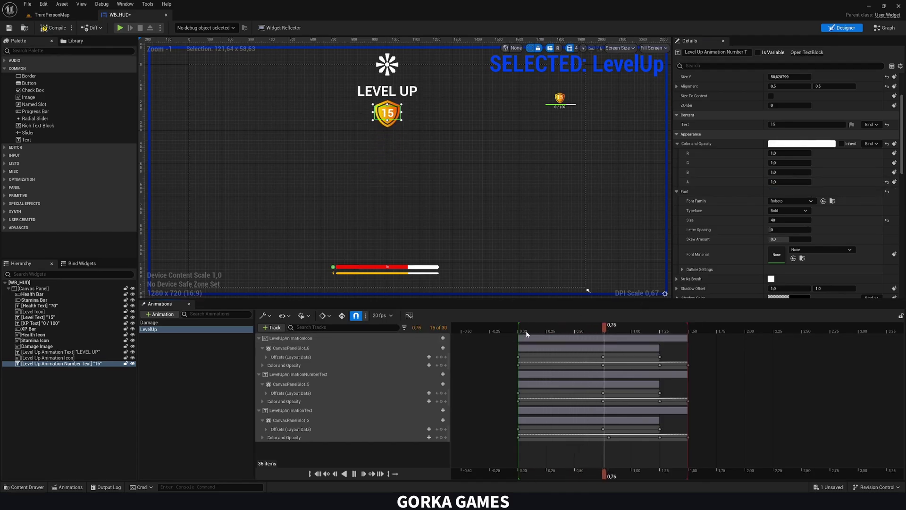
pyautogui.click(65, 403)
pyautogui.hotkey('ctrl', 's')
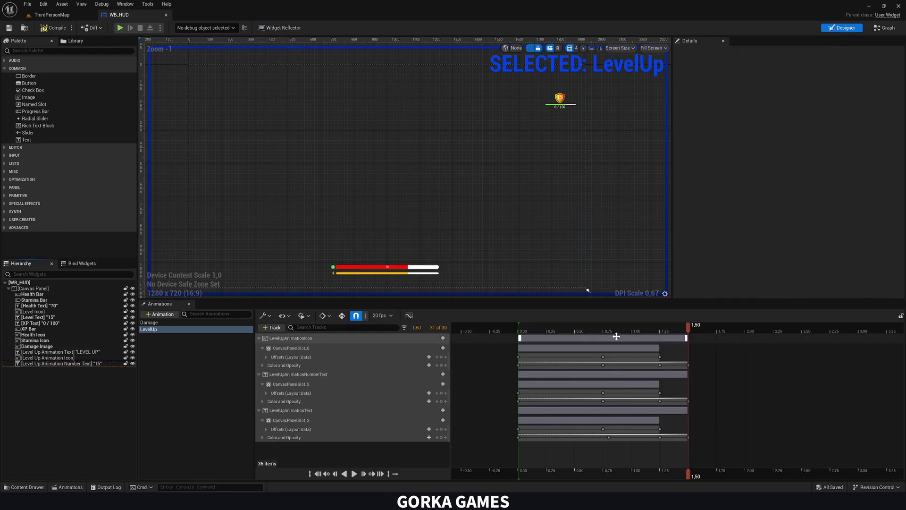
pyautogui.click(519, 324)
pyautogui.press('space')
pyautogui.click(222, 343)
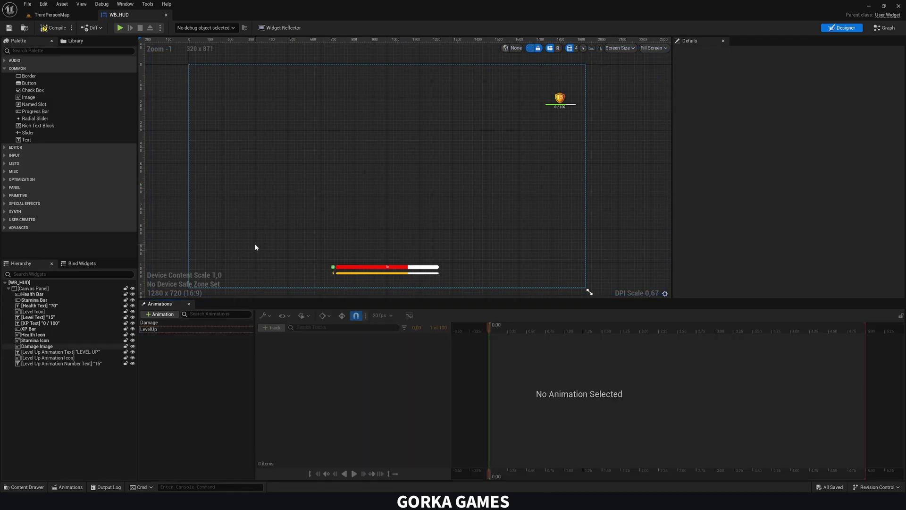
# Add a custom event named Play Level Up Animation to WB_HUD's event graph, placed below the Play Damage Animation event
pyautogui.click(886, 28)
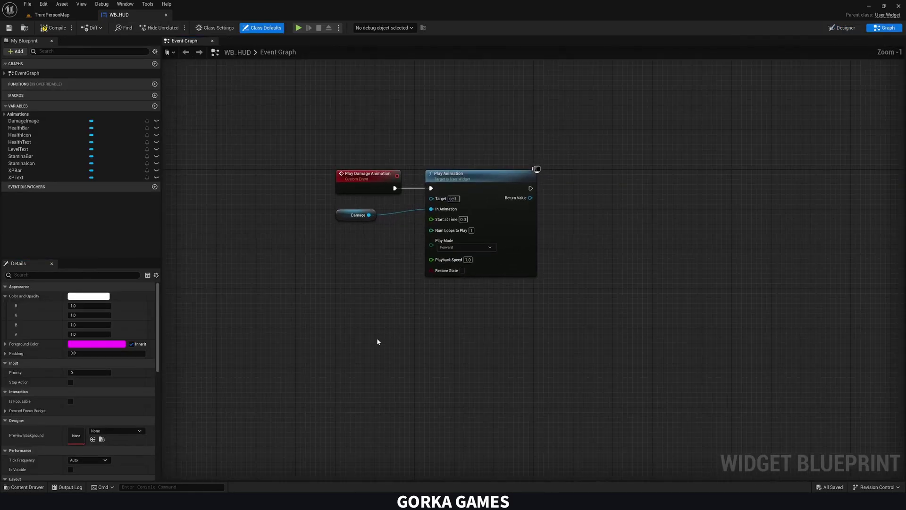
pyautogui.rightClick(333, 355)
pyautogui.write('custom')
pyautogui.press('Return')
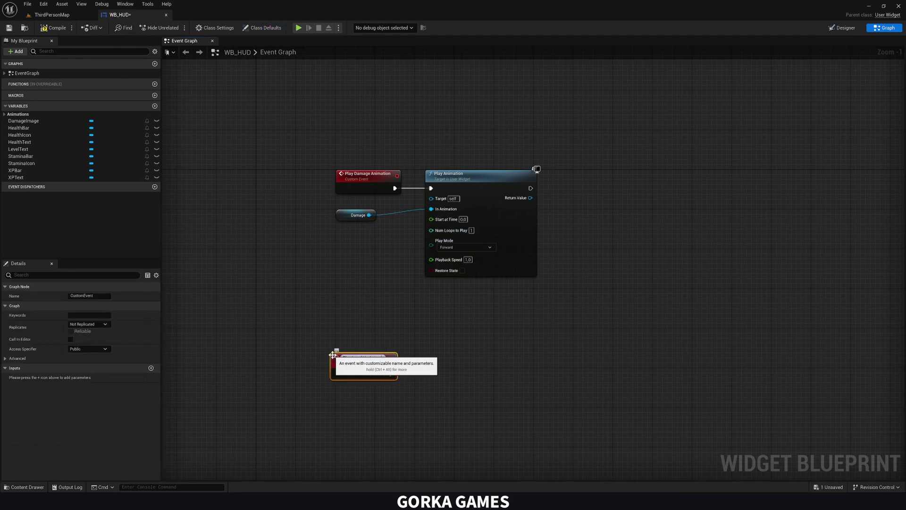
pyautogui.press('Return')
pyautogui.moveTo(344, 357); pyautogui.dragTo(354, 333)
pyautogui.moveTo(404, 360); pyautogui.dragTo(346, 330, button='right')
# Place a getter for the LevelUp animation and add a Play Animation node that uses it as In Animation
pyautogui.click(5, 114)
pyautogui.moveTo(15, 121); pyautogui.dragTo(302, 356)
pyautogui.moveTo(394, 311); pyautogui.dragTo(393, 311)
pyautogui.write('play ani')
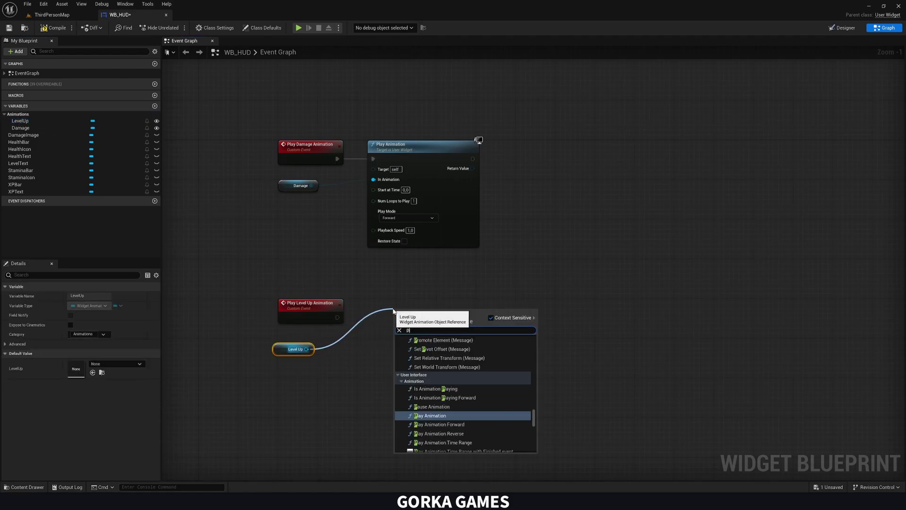
pyautogui.press('Return')
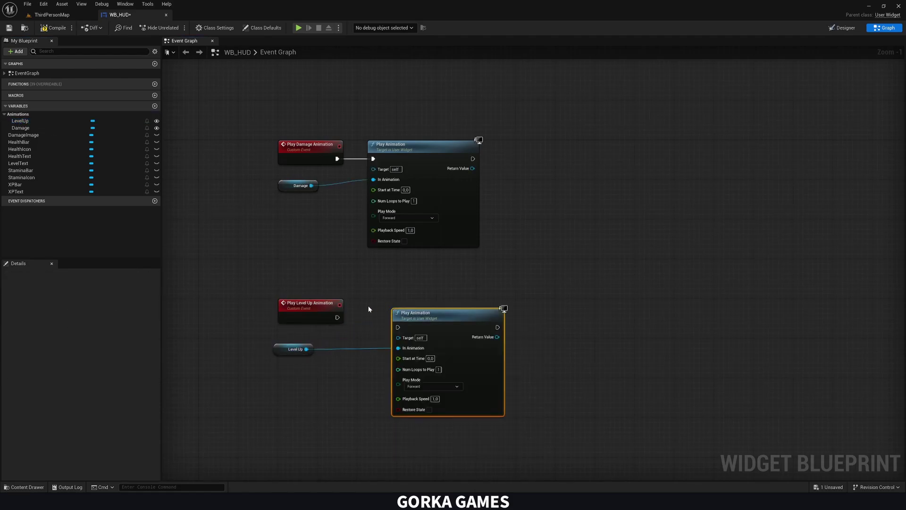
# Connect the Play Level Up Animation event to its Play Animation node, line the node up, and compile WB_HUD
pyautogui.moveTo(397, 327); pyautogui.dragTo(398, 327)
pyautogui.moveTo(417, 319); pyautogui.dragTo(408, 309)
pyautogui.click(321, 286)
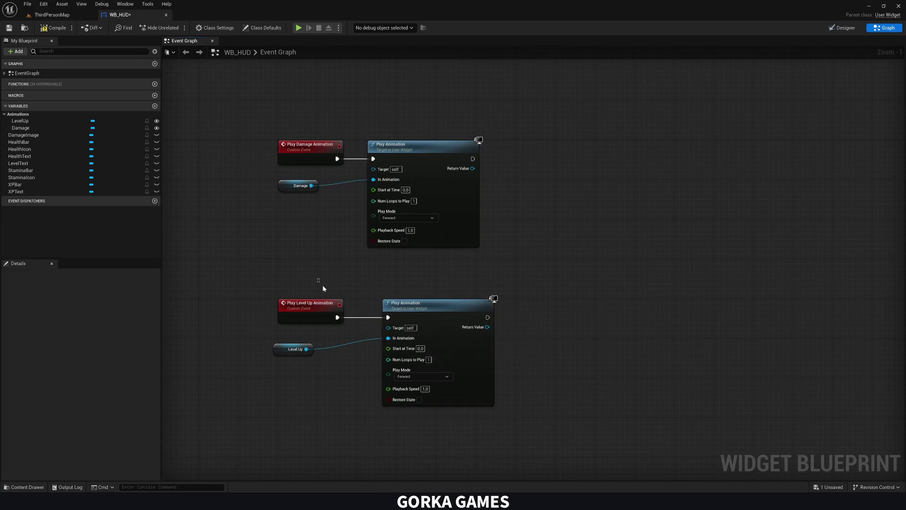
pyautogui.click(56, 29)
# Open the BPC_PlayerStats blueprint from the Content > Blueprints folder
pyautogui.click(52, 14)
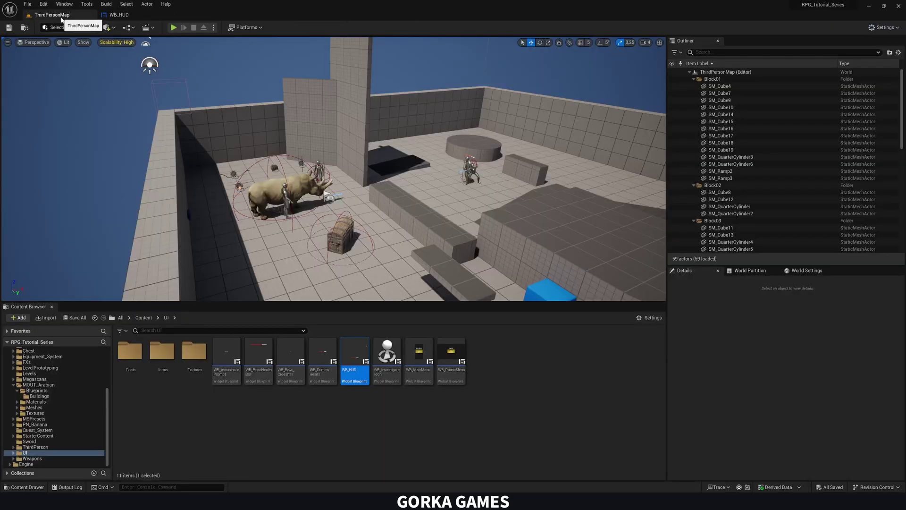
pyautogui.click(144, 317)
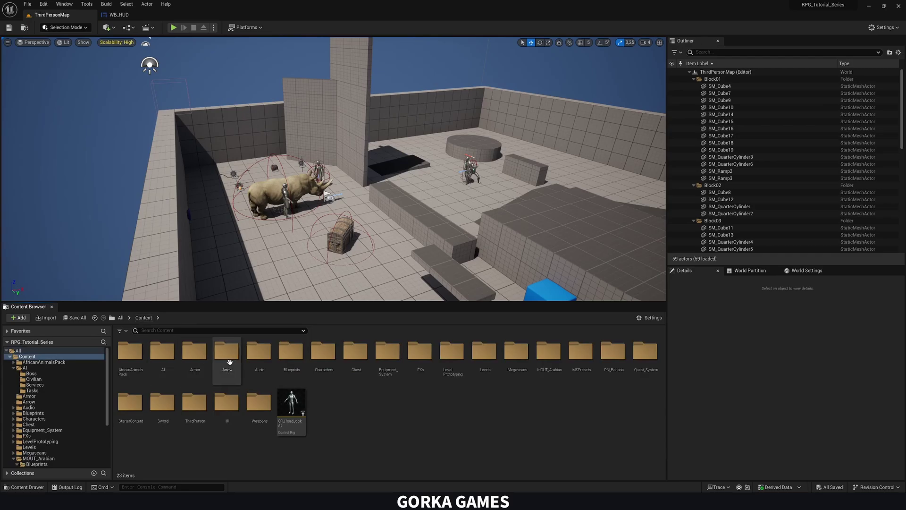
pyautogui.doubleClick(292, 353)
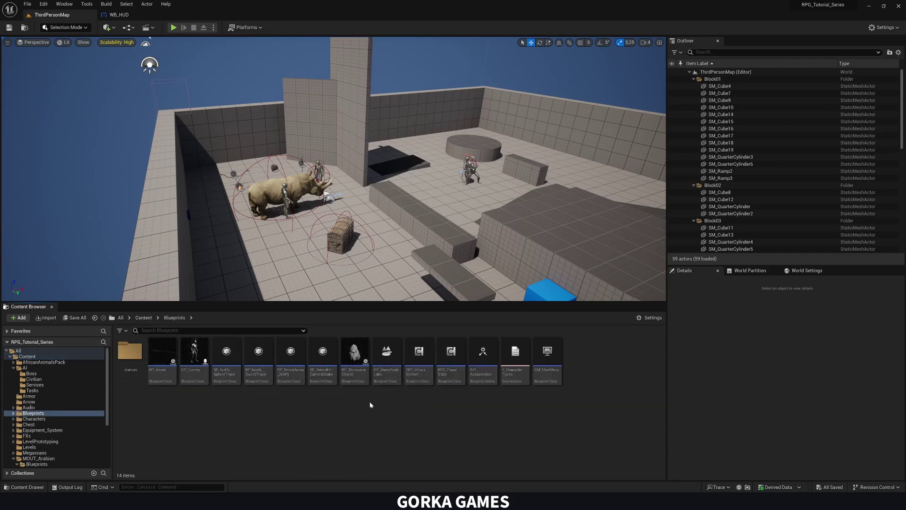
pyautogui.click(457, 373)
pyautogui.doubleClick(457, 374)
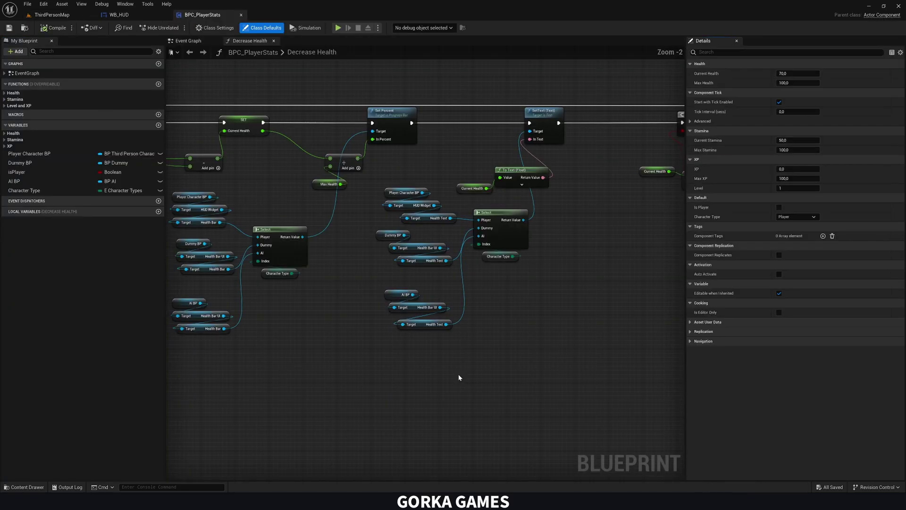
# Open the Increase Level function from the Level and XP category
pyautogui.click(4, 146)
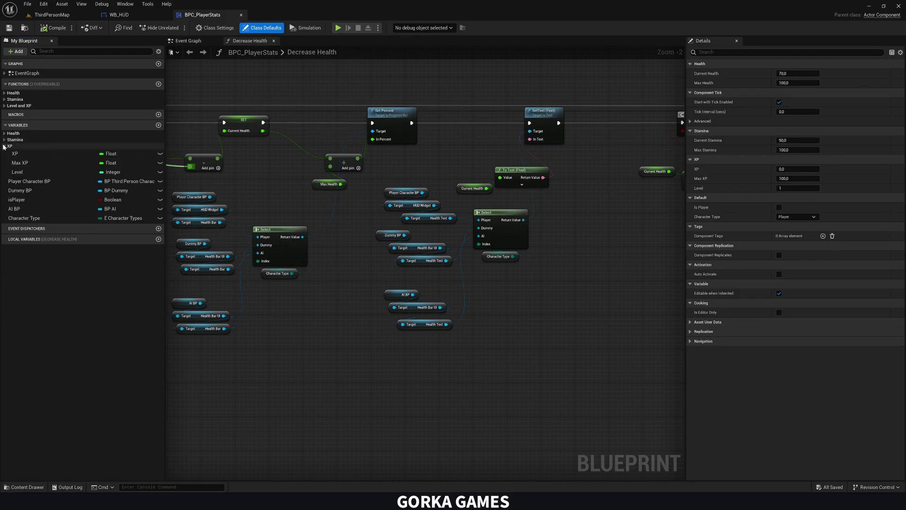
pyautogui.click(5, 106)
pyautogui.doubleClick(27, 122)
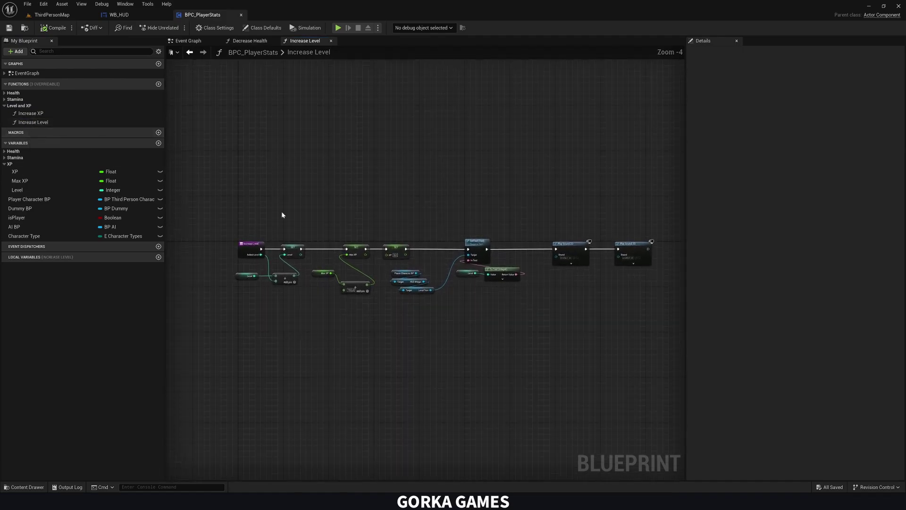
# Add a Get Owner node below the last Play Sound 2D node of the Increase Level function
pyautogui.moveTo(530, 228); pyautogui.dragTo(359, 221, button='right')
pyautogui.scroll(2, 444, 219)
pyautogui.moveTo(404, 236)
pyautogui.mouseDown(button='right')
pyautogui.moveTo(607, 237)
pyautogui.moveTo(400, 236)
pyautogui.mouseUp(button='right')
pyautogui.scroll(2, 451, 266)
pyautogui.moveTo(451, 265); pyautogui.dragTo(399, 252, button='right')
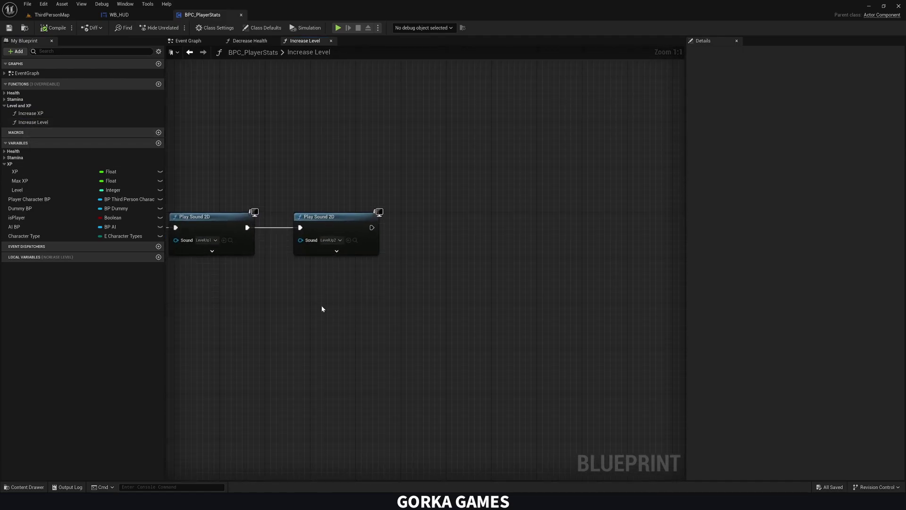
pyautogui.rightClick(309, 307)
pyautogui.write('get owner')
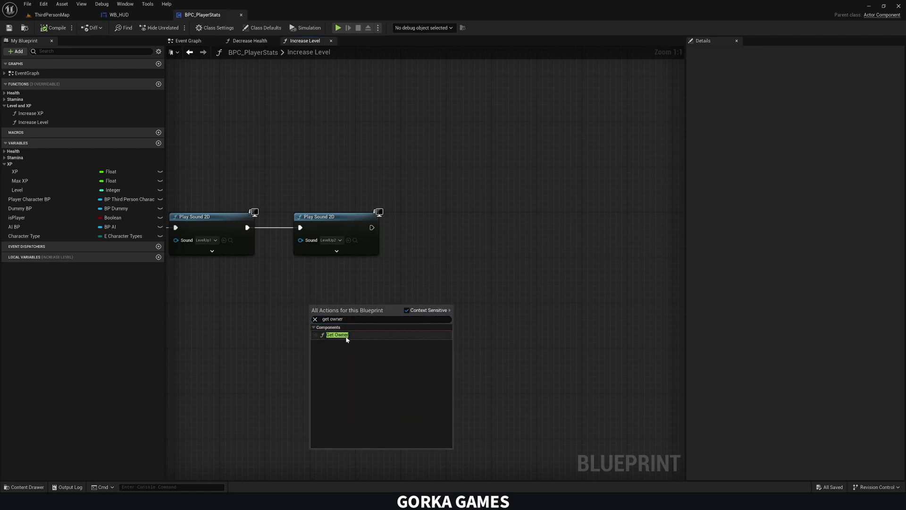
pyautogui.click(337, 335)
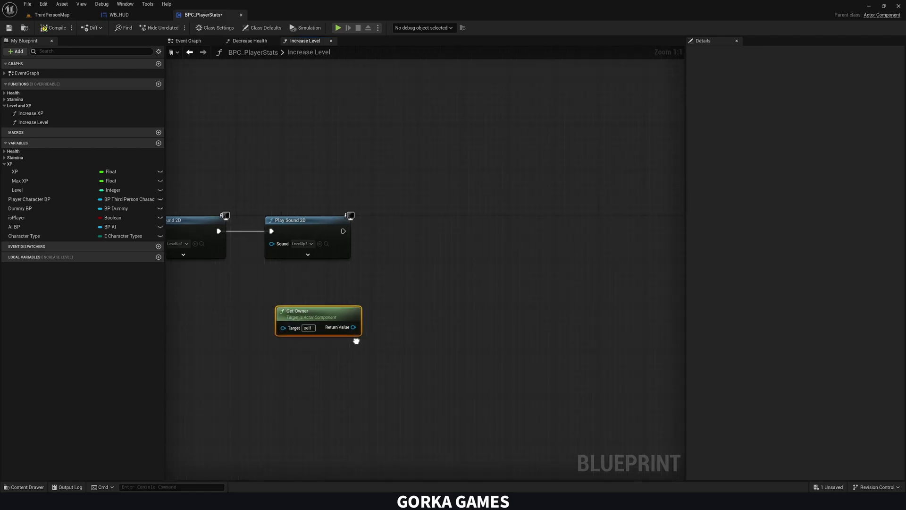
pyautogui.moveTo(353, 328); pyautogui.dragTo(386, 269)
pyautogui.write('cast')
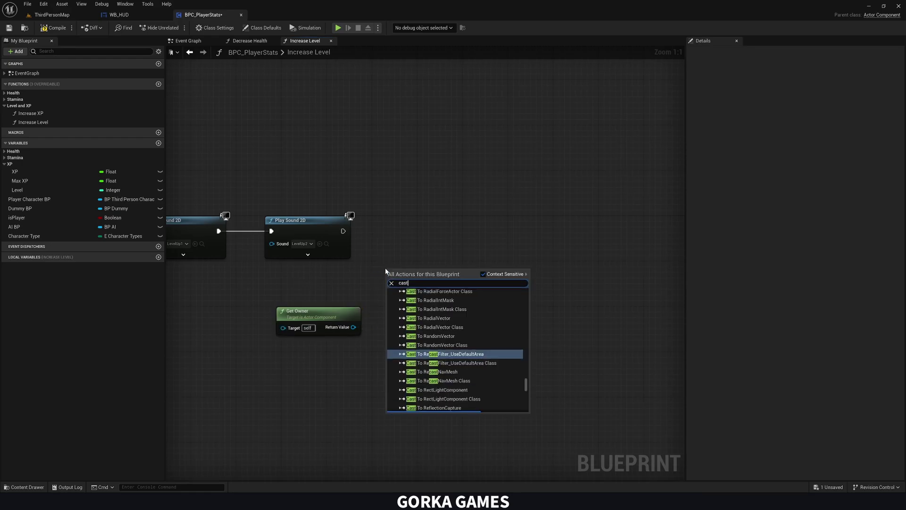
pyautogui.write(' to')
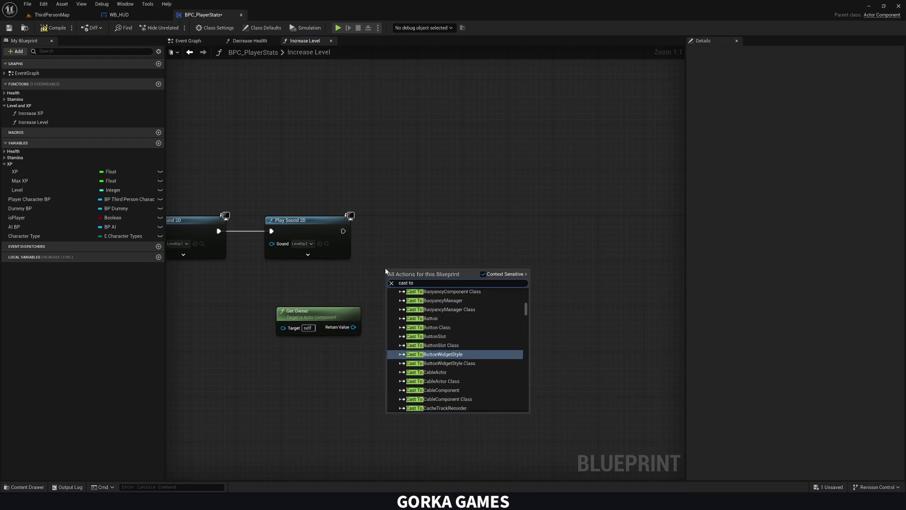
pyautogui.write(' thirdper')
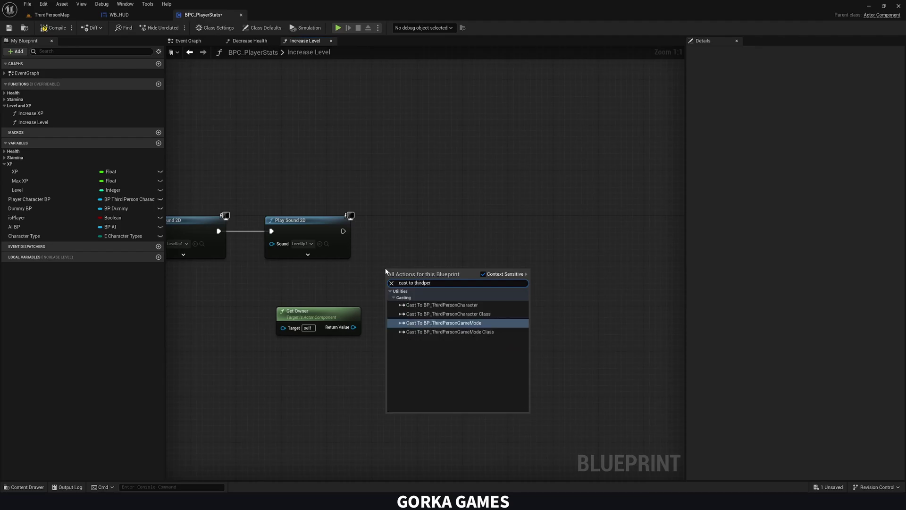
pyautogui.press('Up')
pyautogui.press('Up')
pyautogui.press('Return')
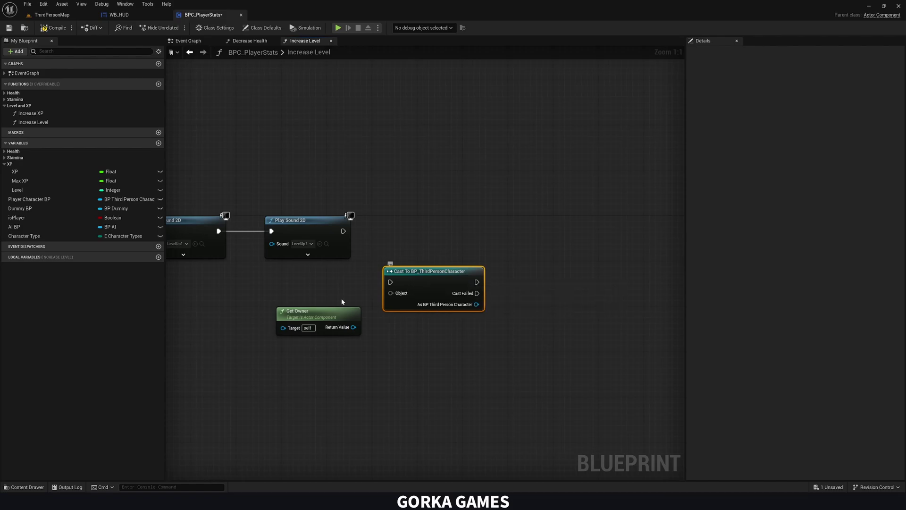
pyautogui.hotkey('ctrl', 'z')
pyautogui.hotkey('ctrl', 'z')
# Place a Player Character BP getter below the last Play Sound 2D node and get its HUD Widget reference
pyautogui.moveTo(28, 198); pyautogui.dragTo(374, 295)
pyautogui.click(318, 323)
pyautogui.write('get h')
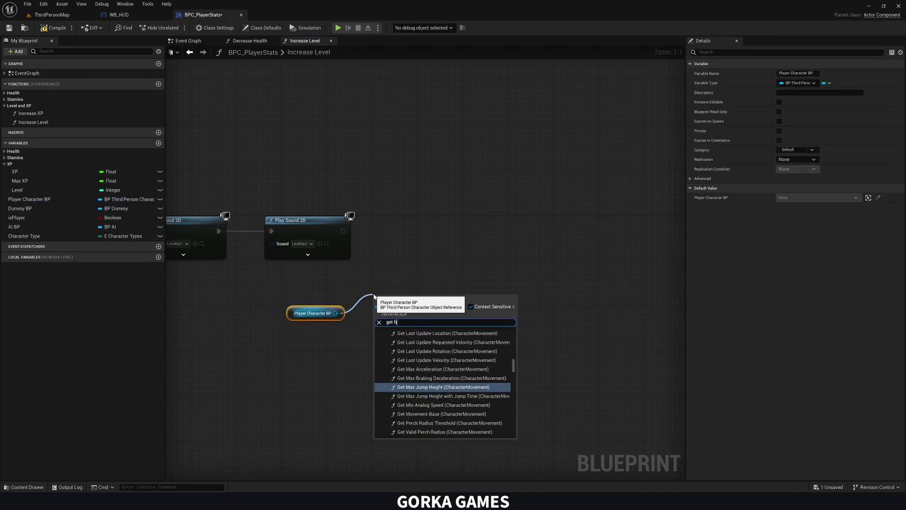
pyautogui.write('ud')
pyautogui.click(415, 344)
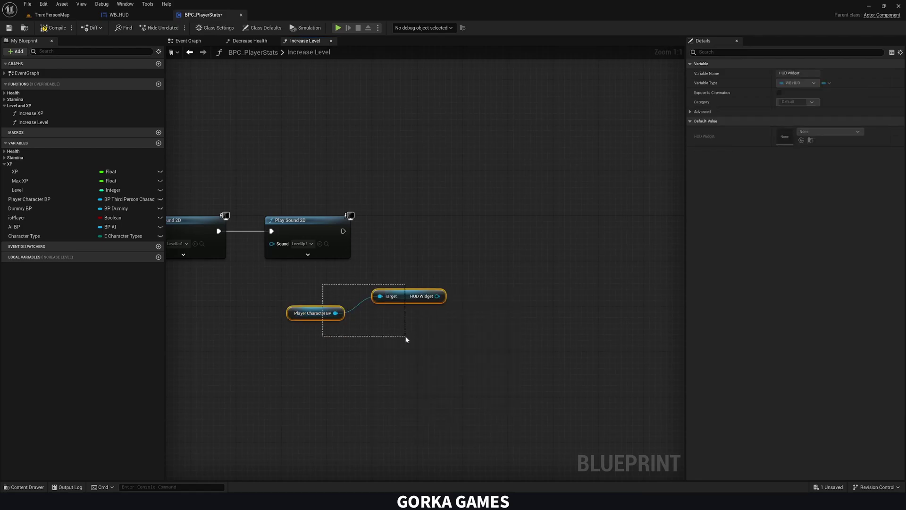
# Call Play Level Up Animation on the HUD Widget, connect it after the last Play Sound 2D node, line it up, and compile
pyautogui.moveTo(437, 296); pyautogui.dragTo(456, 265)
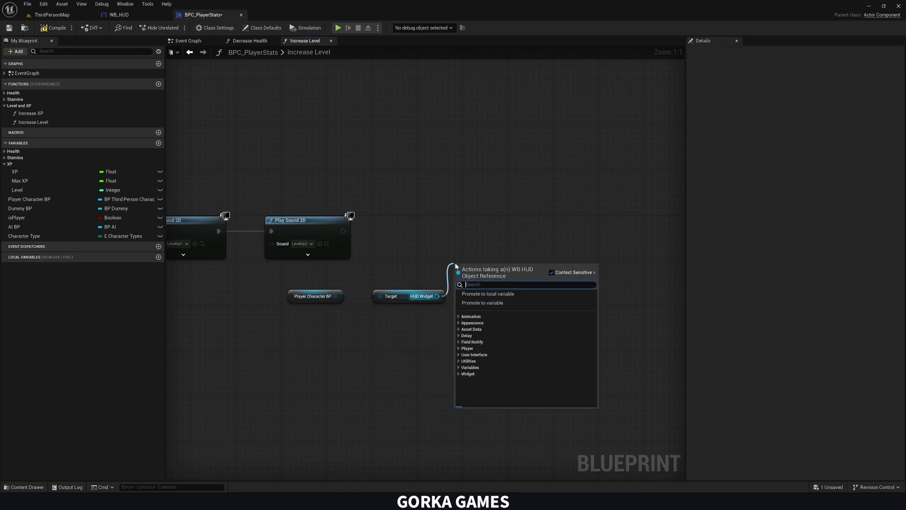
pyautogui.write('play ')
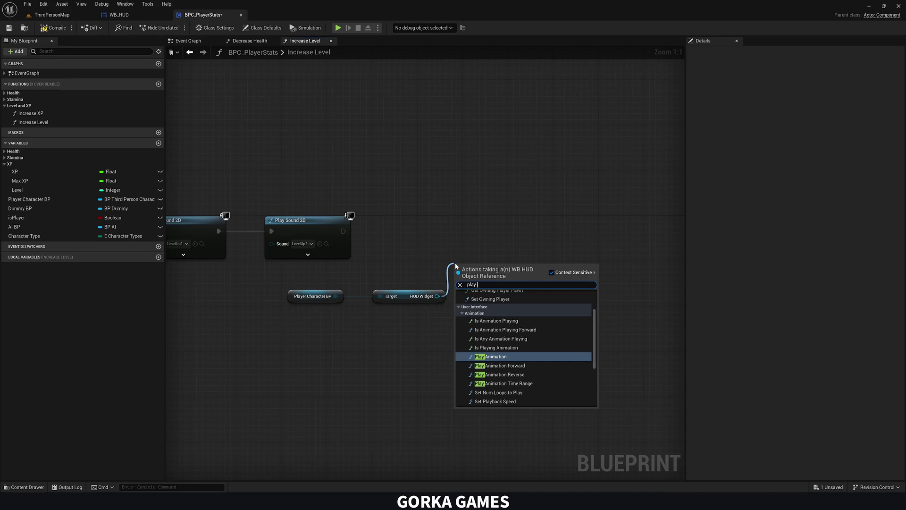
pyautogui.write('lev')
pyautogui.press('Return')
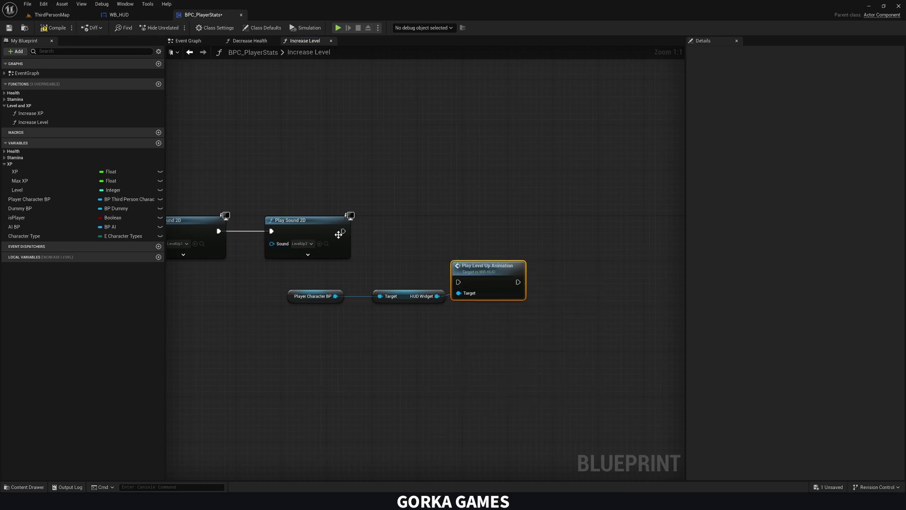
pyautogui.moveTo(342, 232); pyautogui.dragTo(476, 284)
pyautogui.moveTo(476, 284); pyautogui.dragTo(476, 233)
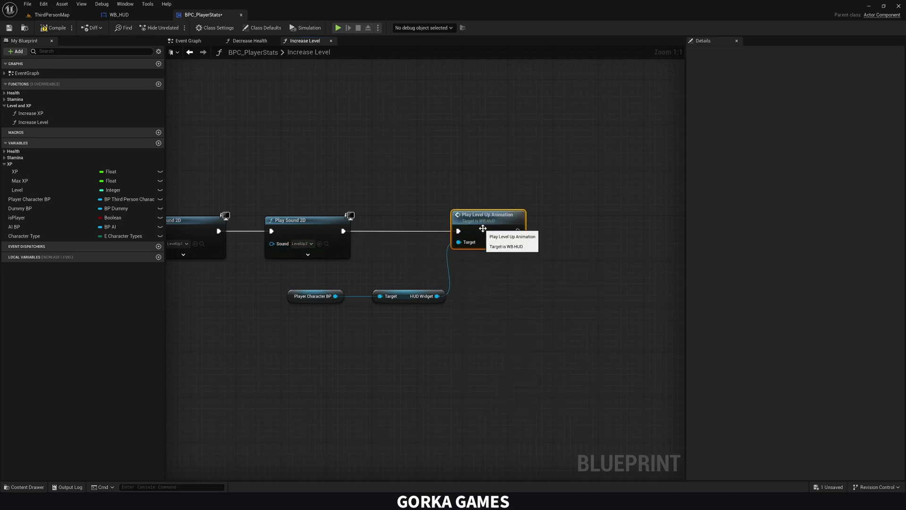
pyautogui.click(53, 29)
# Play-test ThirdPersonMap twice, opening the chest to check the level-up animation, and stop the session each time
pyautogui.click(89, 17)
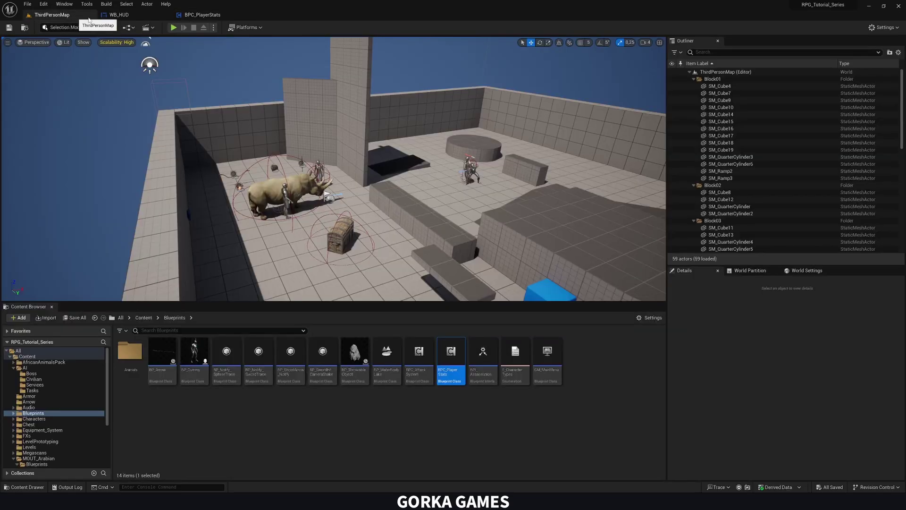
pyautogui.click(174, 28)
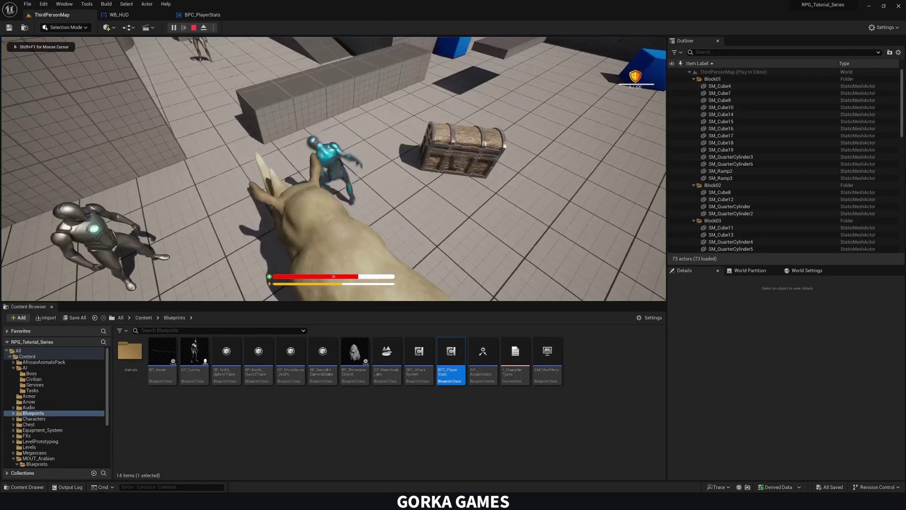
pyautogui.press('e')
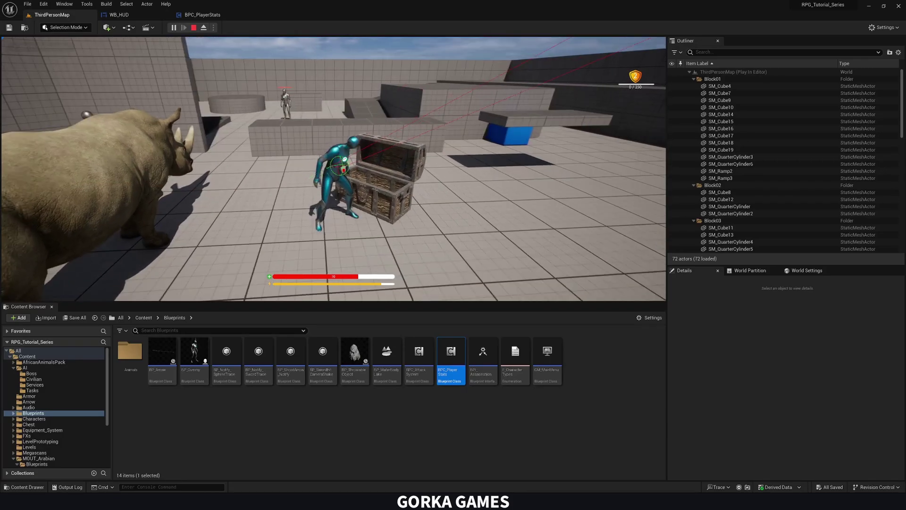
pyautogui.press('s')
pyautogui.click(191, 28)
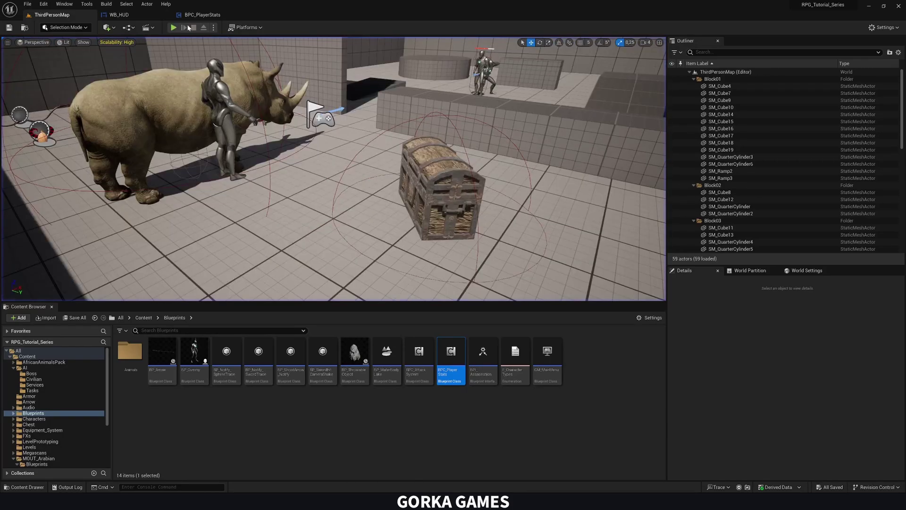
pyautogui.click(174, 28)
pyautogui.press('w')
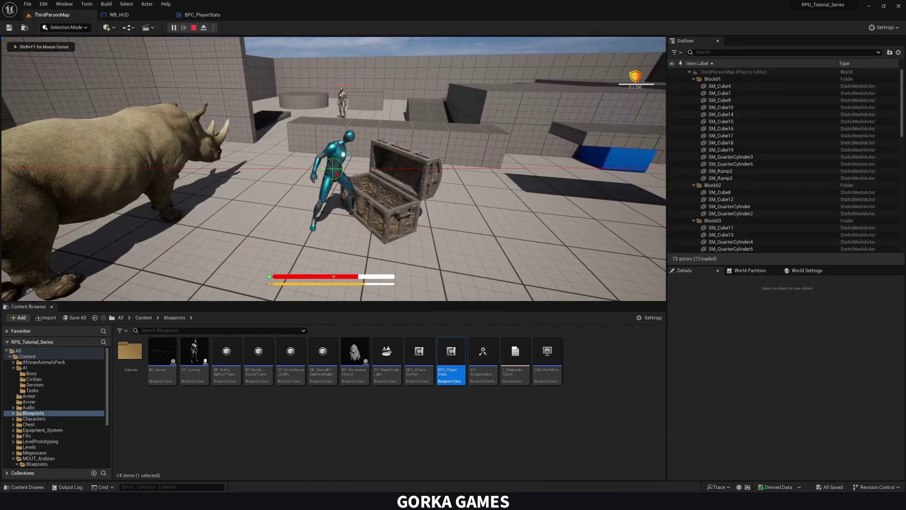
pyautogui.press('Escape')
# In WB_HUD's designer, move the last two sets of LevelUp animation keyframes on all tracks to 2.00 and 2.25 s
pyautogui.click(160, 16)
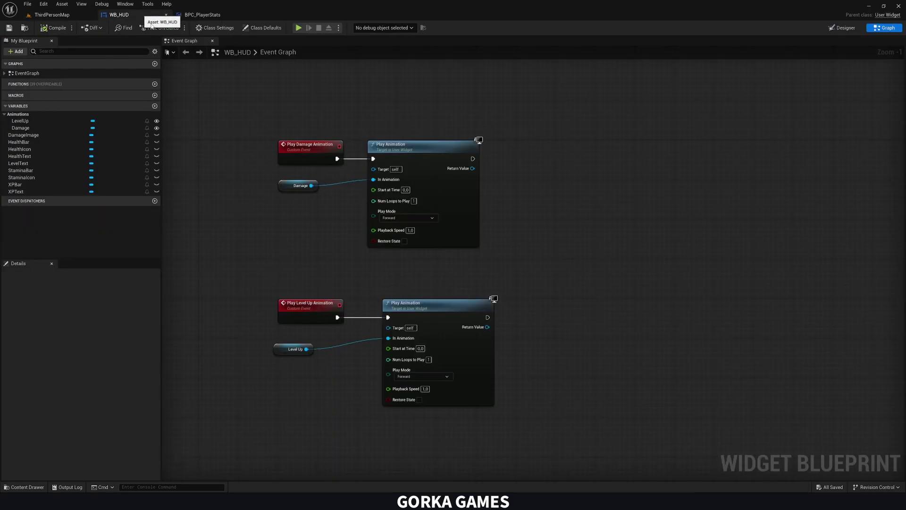
pyautogui.click(841, 27)
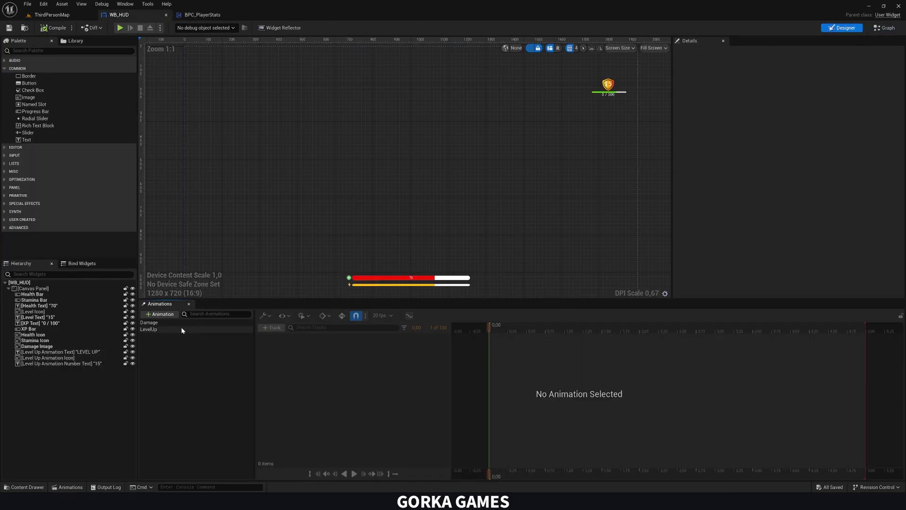
pyautogui.click(161, 328)
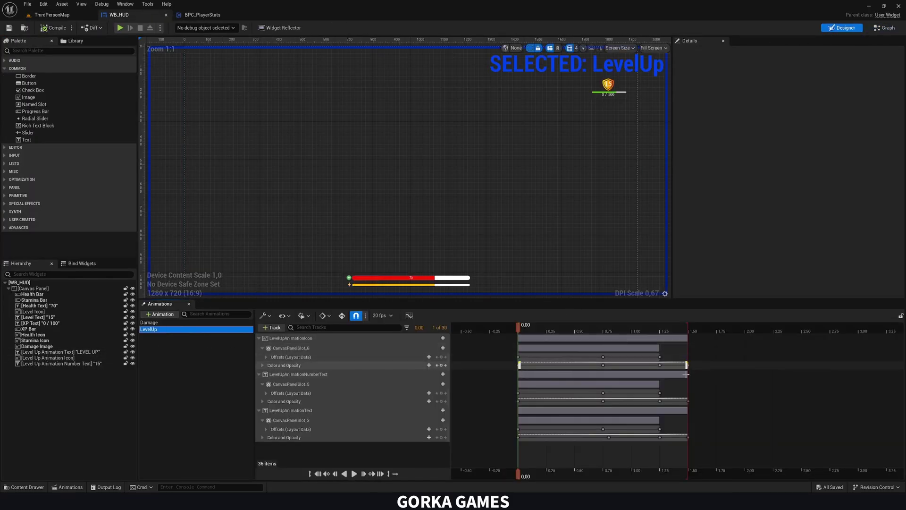
pyautogui.moveTo(656, 452); pyautogui.dragTo(700, 348)
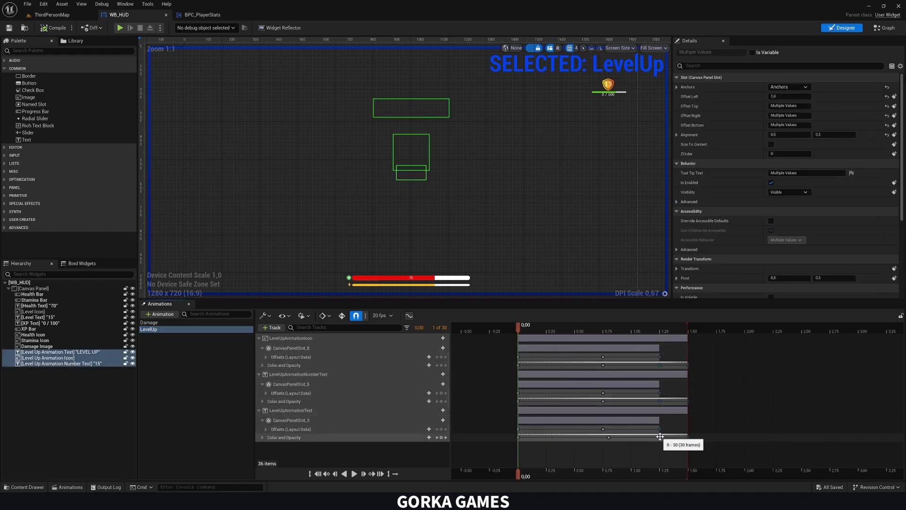
pyautogui.moveTo(666, 438); pyautogui.dragTo(751, 437)
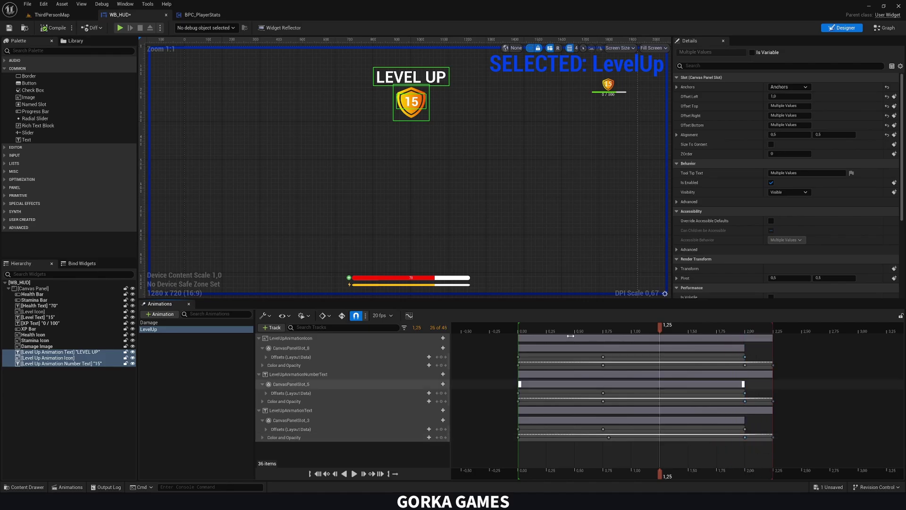
# Play-test ThirdPersonMap, opening the chest to check the timing of the lengthened LevelUp animation, and stop
pyautogui.click(52, 15)
pyautogui.click(174, 27)
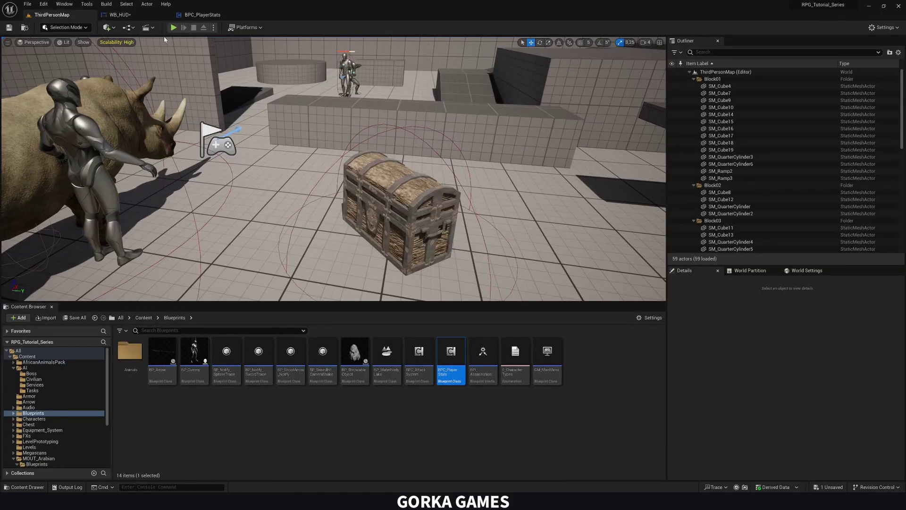
pyautogui.press('w')
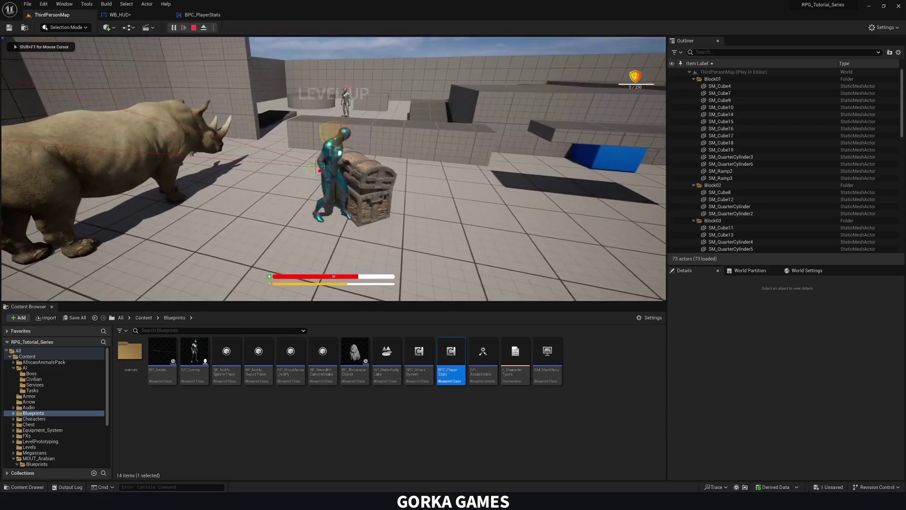
pyautogui.press('e')
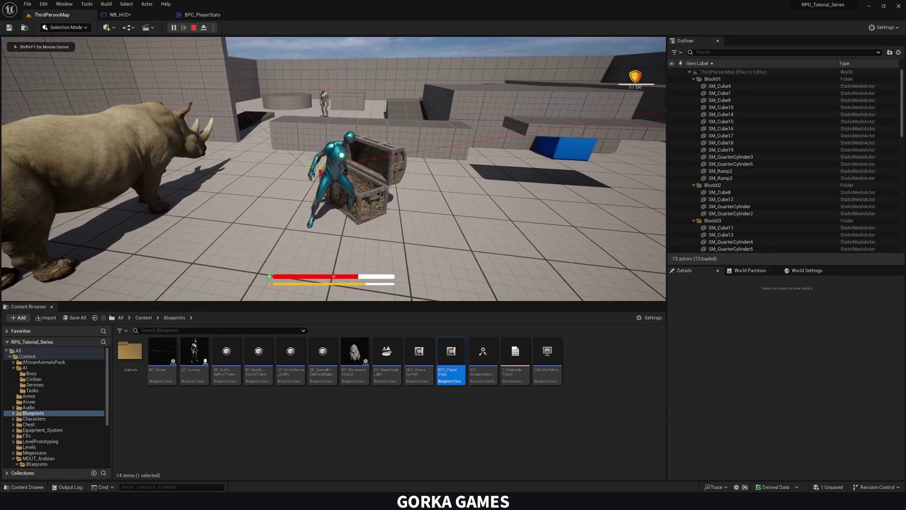
pyautogui.press('Escape')
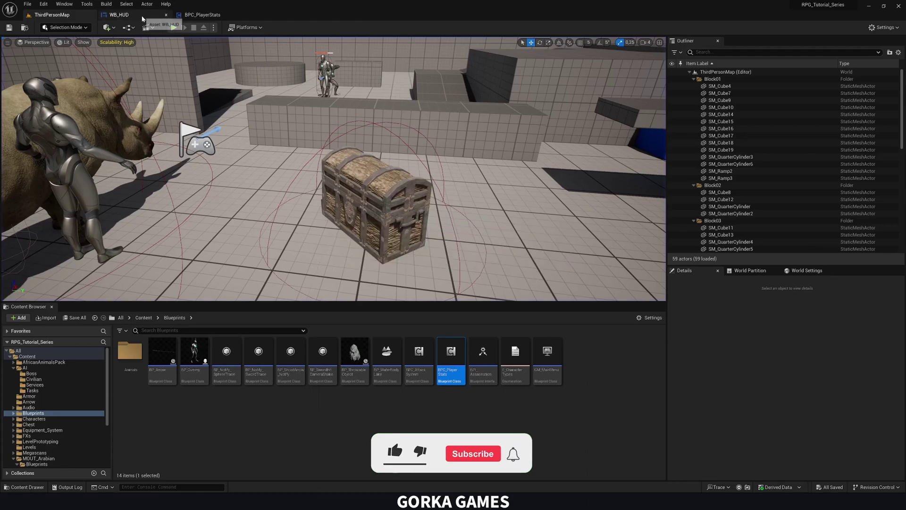
# In WB_HUD, deselect the LevelUp animation and mark the Level Up Animation Number Text widget as a variable
pyautogui.click(142, 18)
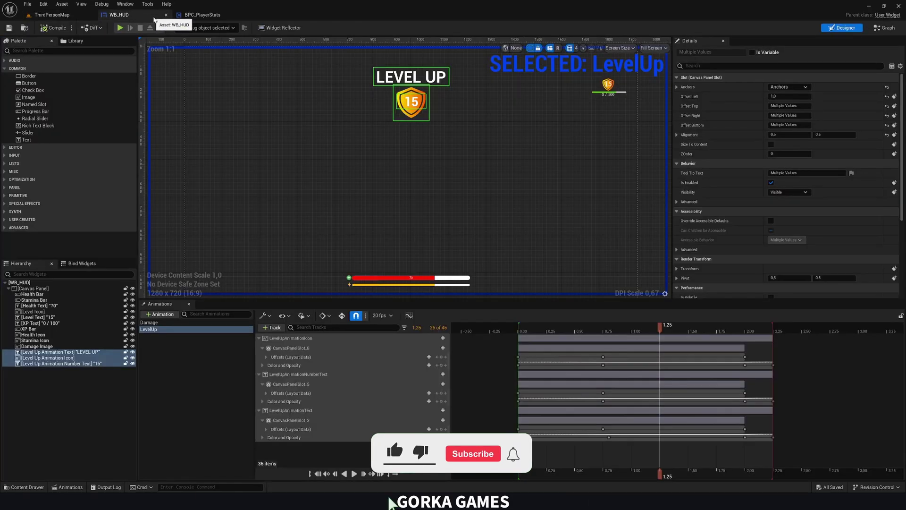
pyautogui.click(154, 401)
pyautogui.scroll(-2, 277, 222)
pyautogui.click(75, 363)
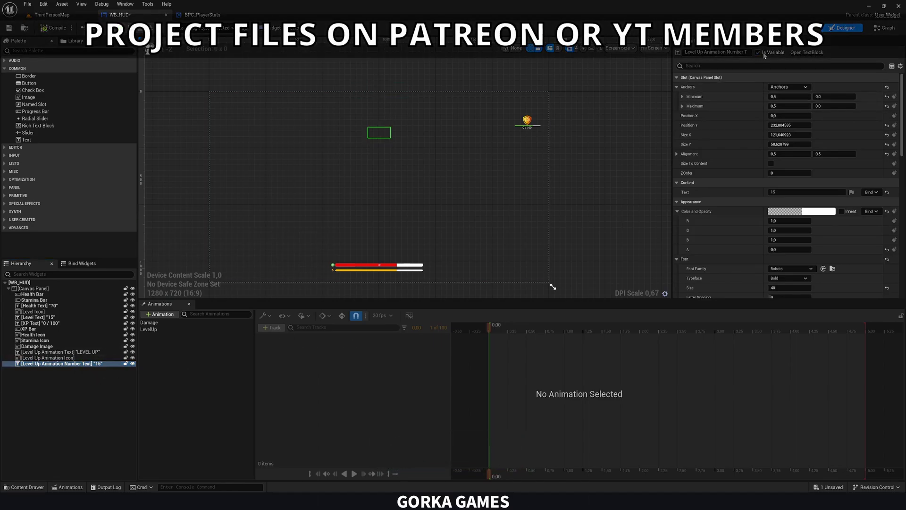
# In BPC_PlayerStats' Increase Level function, get the Level Up Animation Number Text from the HUD Widget reference
pyautogui.click(225, 16)
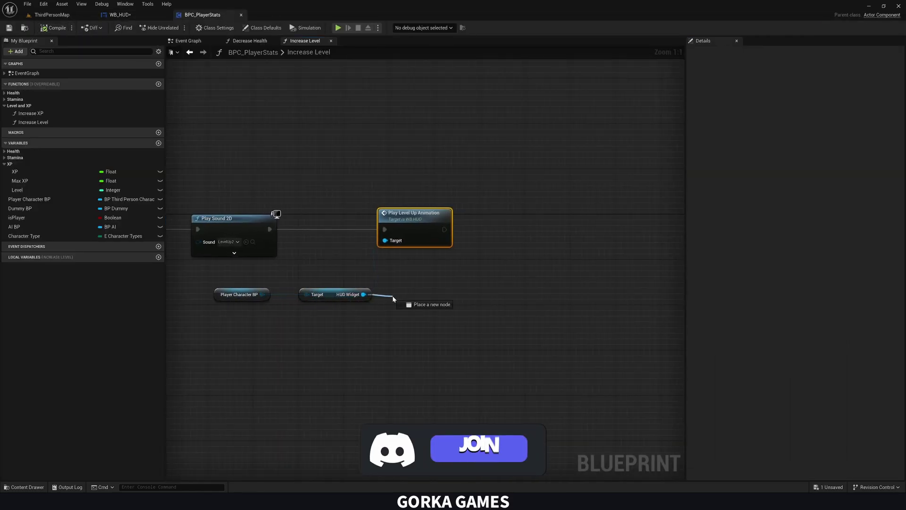
pyautogui.moveTo(393, 298); pyautogui.dragTo(393, 298)
pyautogui.write('get')
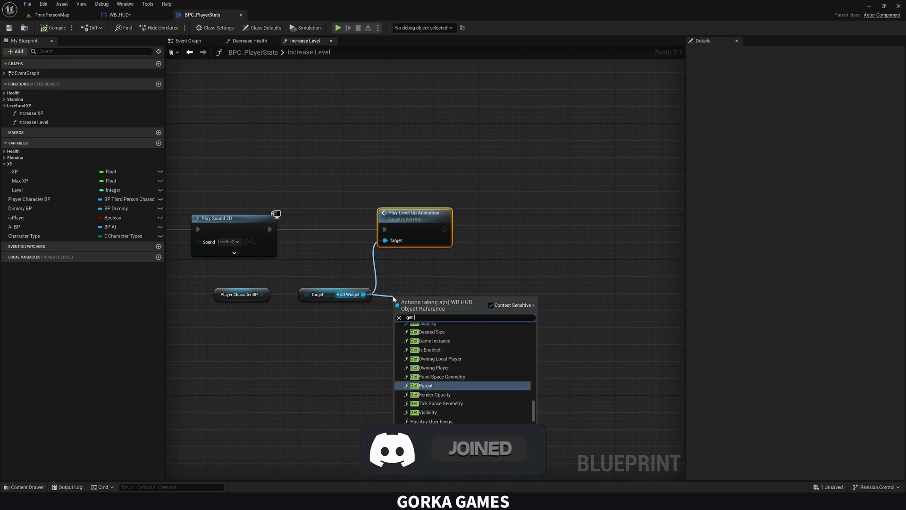
pyautogui.write(' num')
pyautogui.click(443, 340)
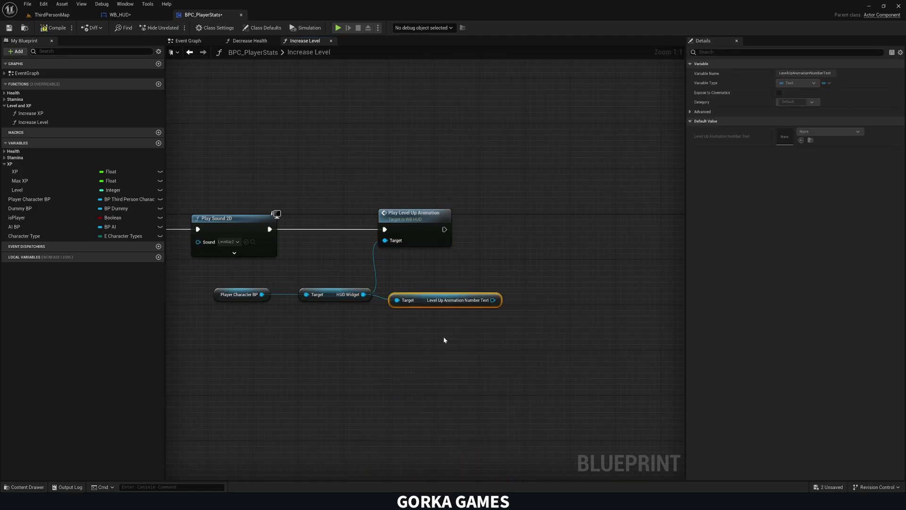
pyautogui.moveTo(464, 308); pyautogui.dragTo(435, 324, button='right')
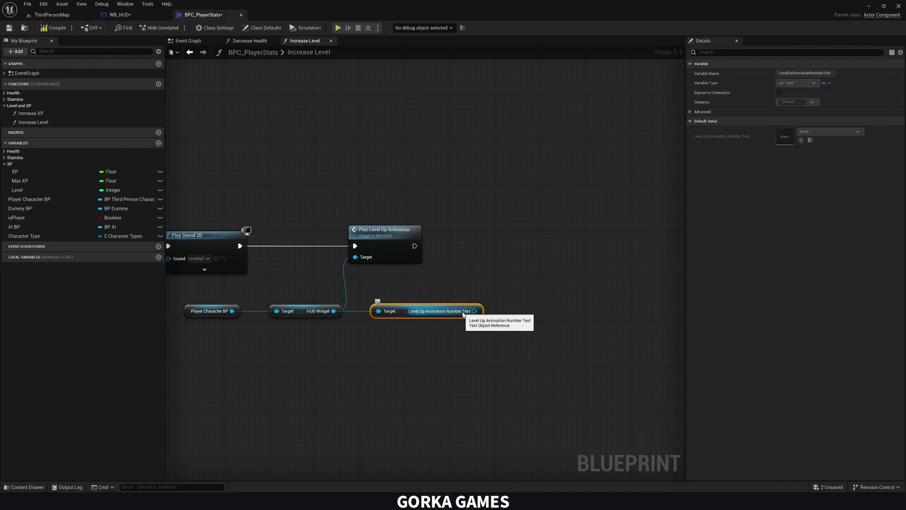
# Add a SetText (Text) node for the number text, connect it after Play Level Up Animation, and line it up
pyautogui.moveTo(475, 310); pyautogui.dragTo(510, 241)
pyautogui.write('set text')
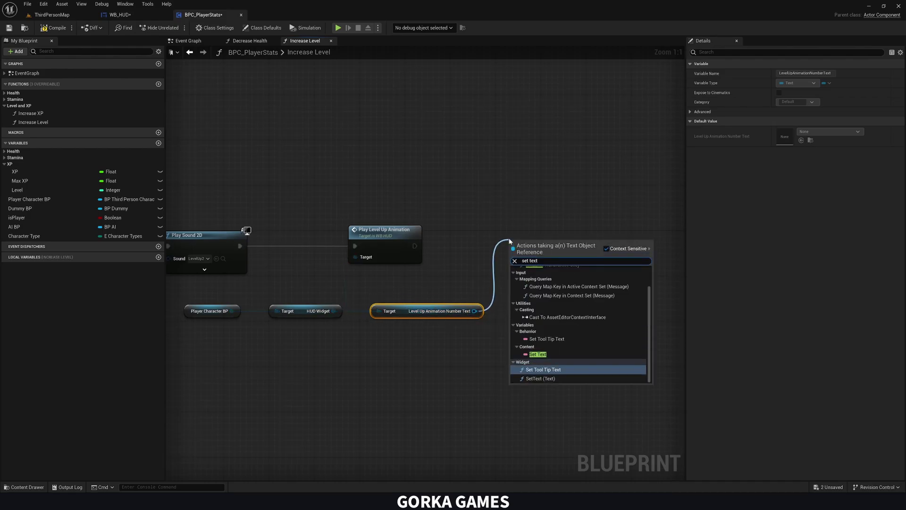
pyautogui.press('Down')
pyautogui.press('Return')
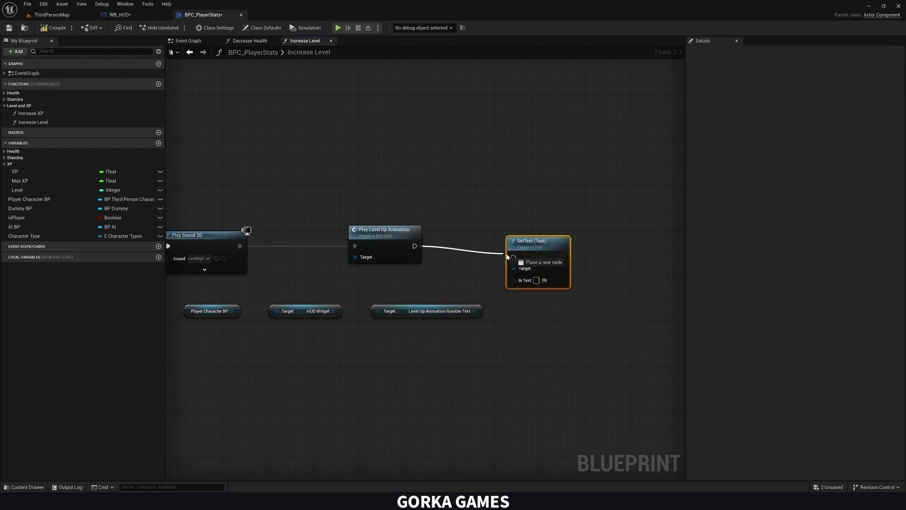
pyautogui.moveTo(506, 257); pyautogui.dragTo(513, 256)
pyautogui.moveTo(533, 249); pyautogui.dragTo(534, 238)
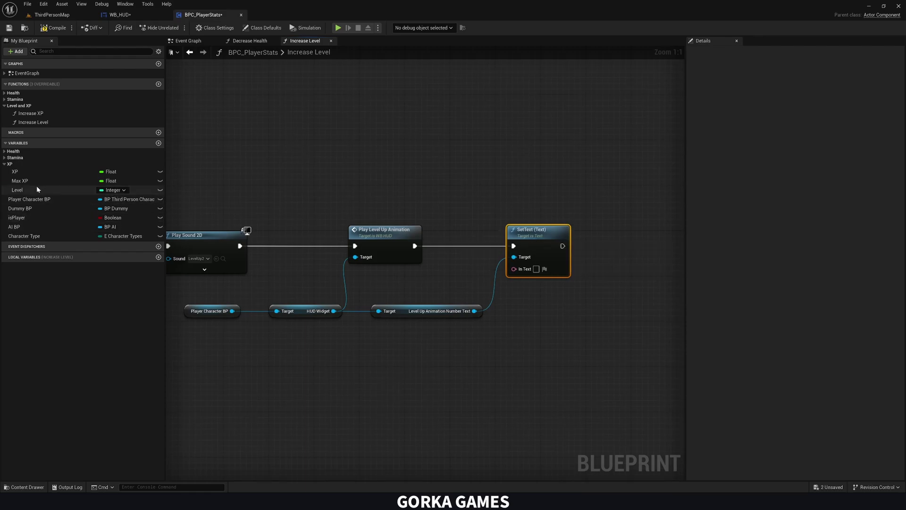
# Feed the Level variable into SetText's In Text through a To Text (Integer) conversion, place both nodes below, and compile
pyautogui.moveTo(37, 190); pyautogui.dragTo(508, 242)
pyautogui.moveTo(521, 272); pyautogui.dragTo(511, 337)
pyautogui.click(480, 375)
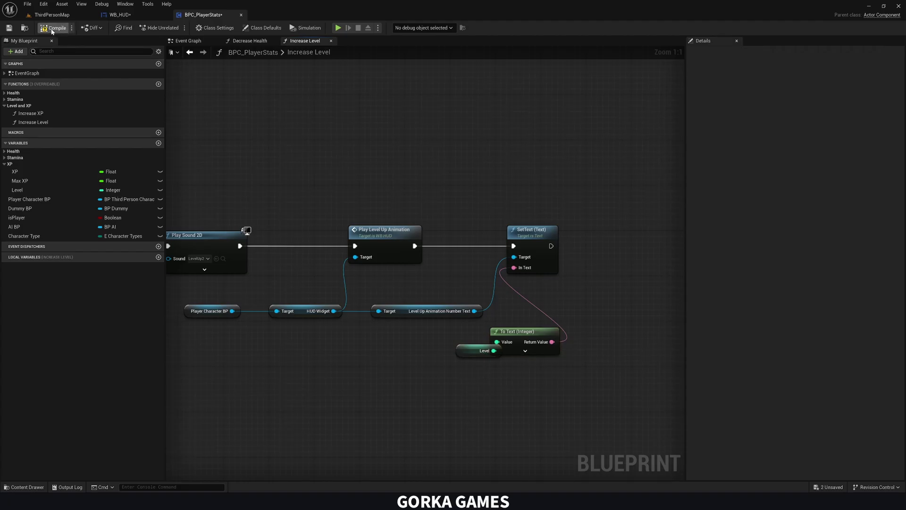
# Play-test ThirdPersonMap, open the chest with the character to trigger the level-up animation, and end the play session
pyautogui.click(59, 17)
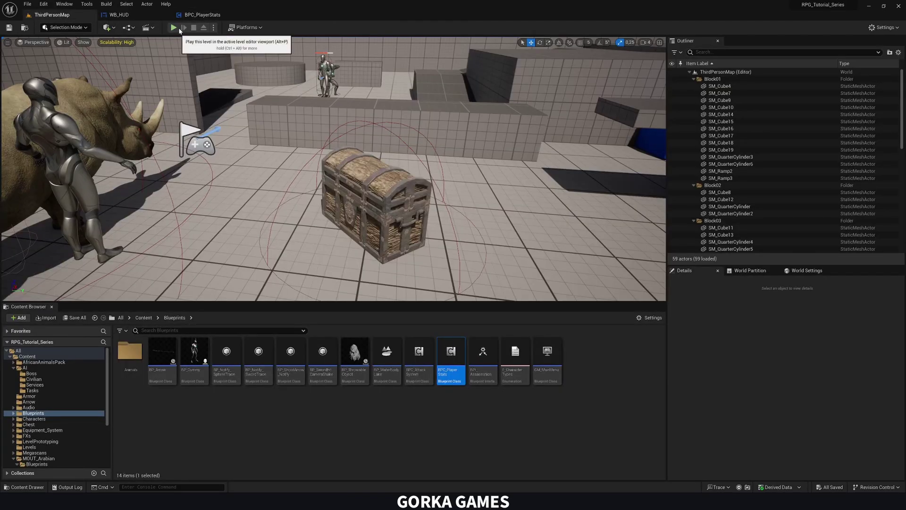
pyautogui.click(180, 29)
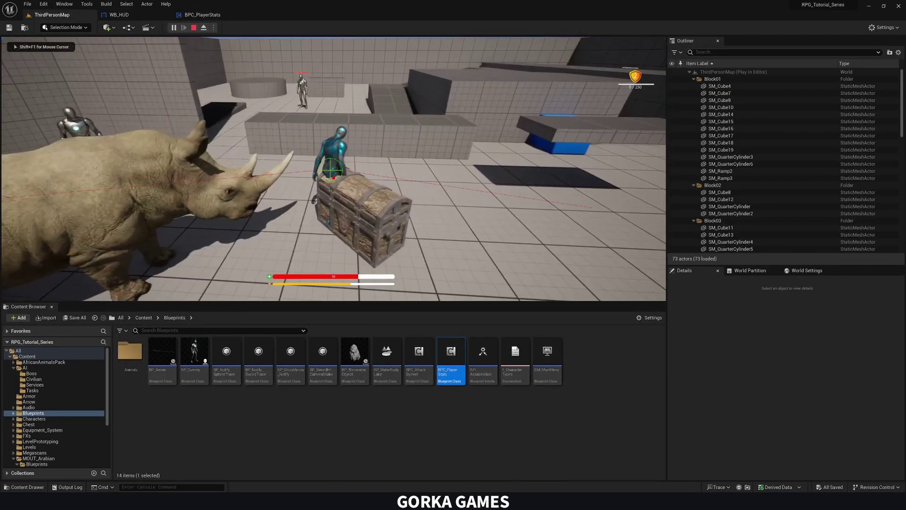
pyautogui.press('e')
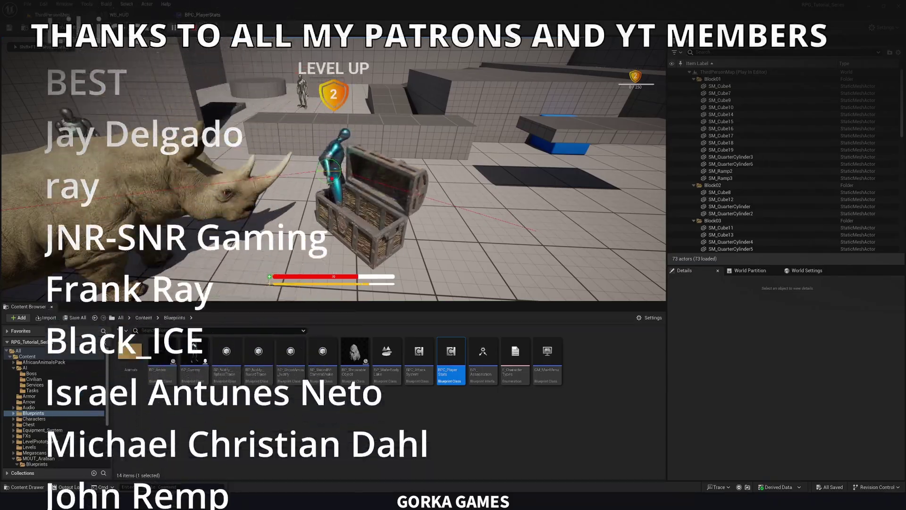
pyautogui.press('Escape')
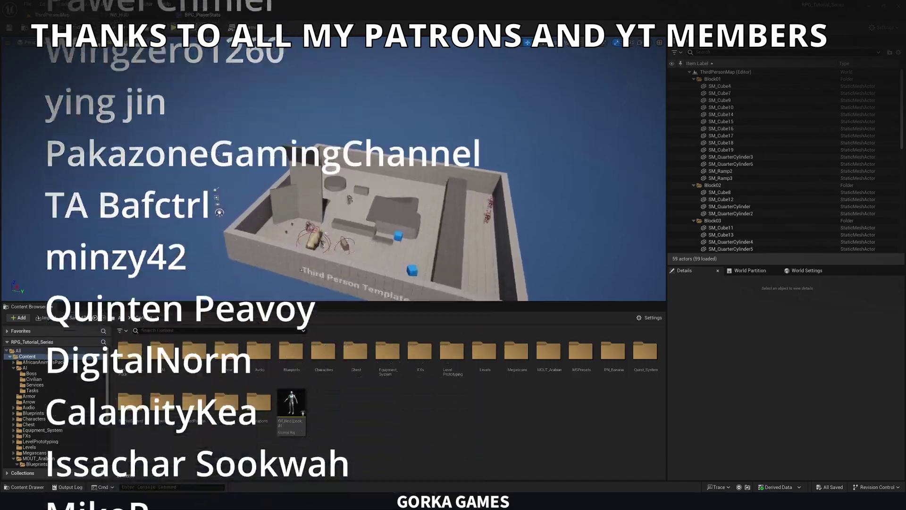
pyautogui.moveTo(333, 169); pyautogui.dragTo(333, 193, button='right')
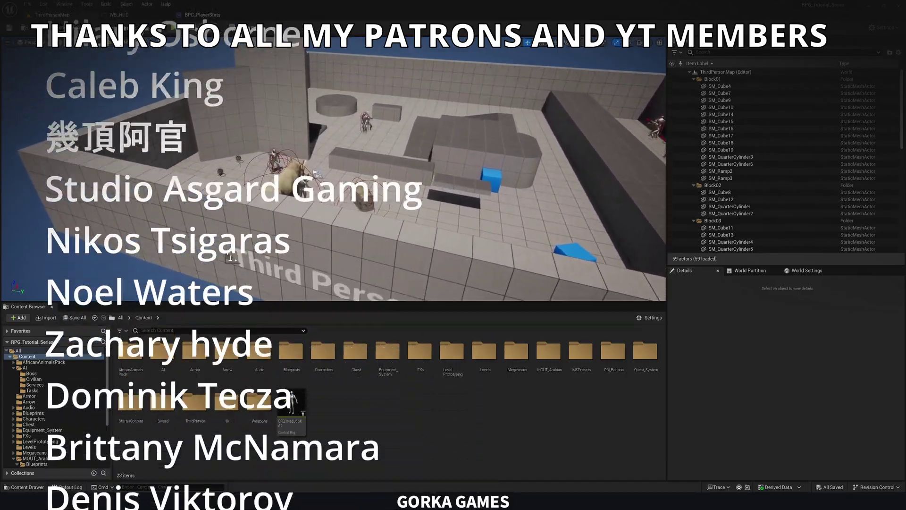
pyautogui.scroll(6, 231, 257)
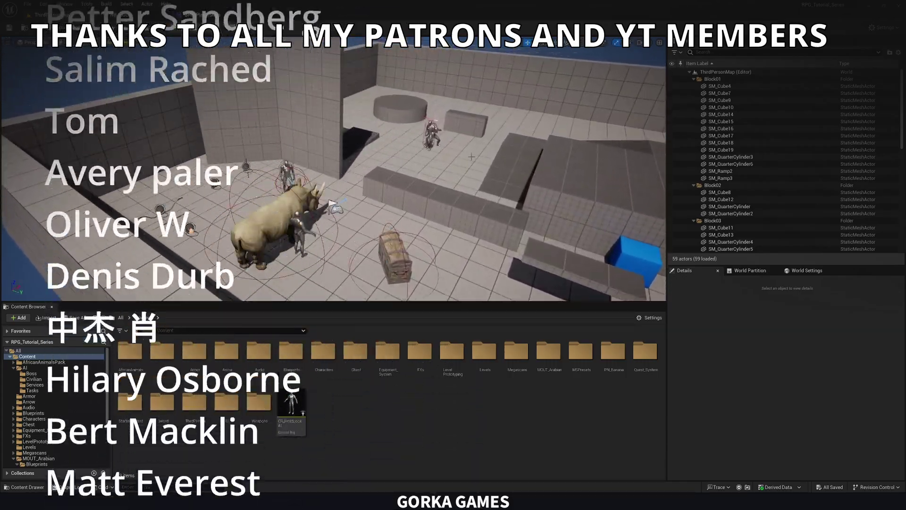
pyautogui.scroll(2, 471, 156)
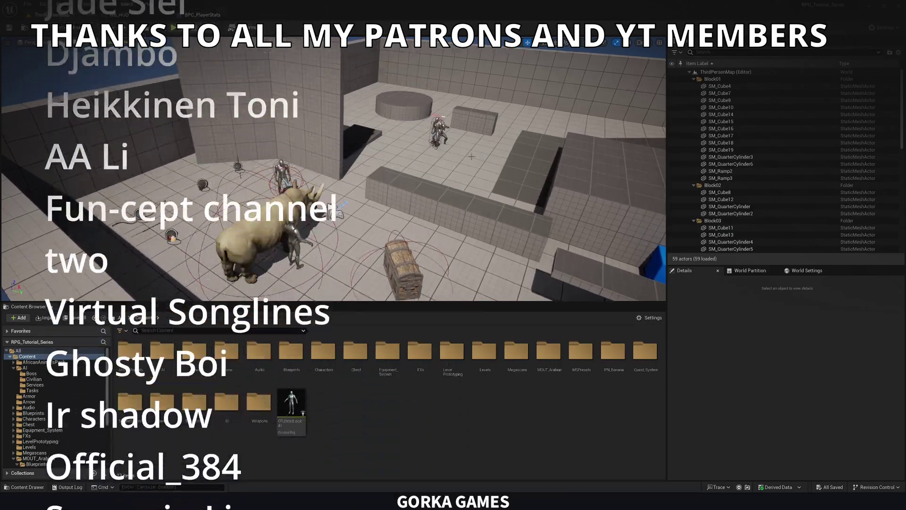